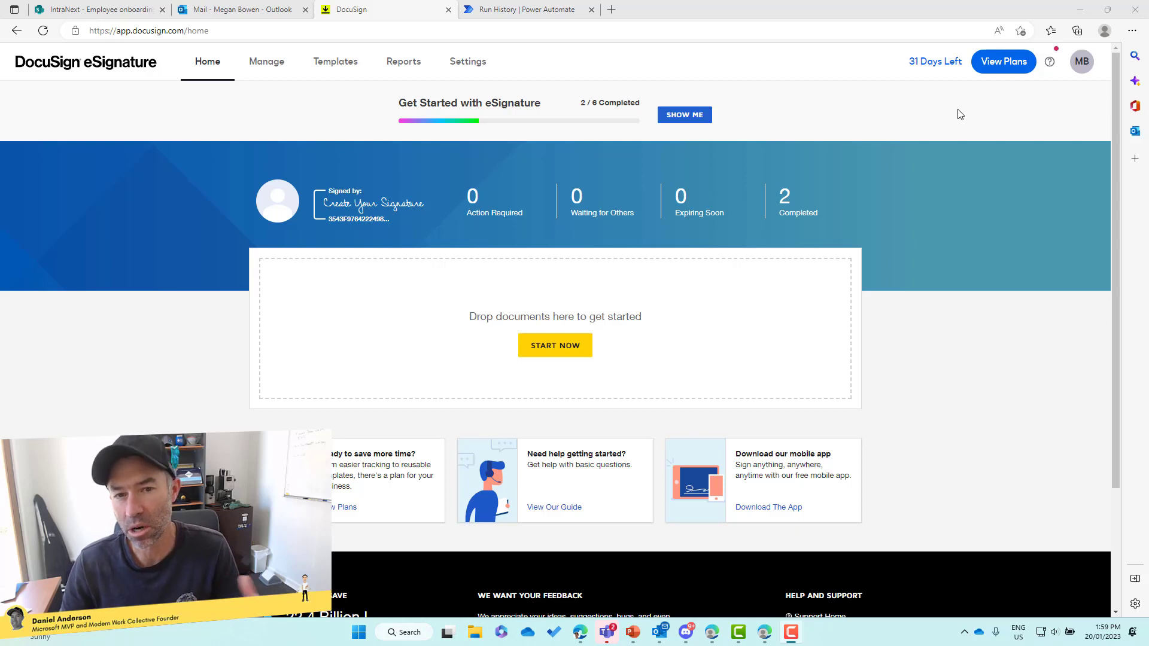
Step: Switch to Power Automate and search the flow templates for "docusign"
{"action": "left_click", "coordinate": [511, 14]}
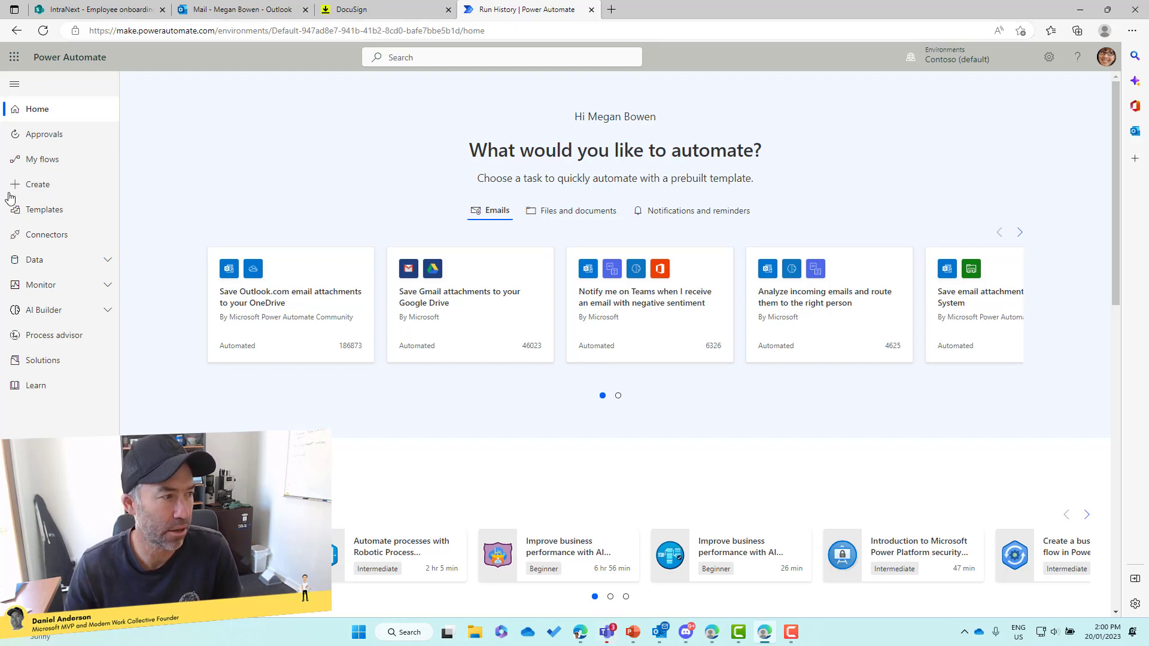
{"action": "left_click", "coordinate": [48, 210]}
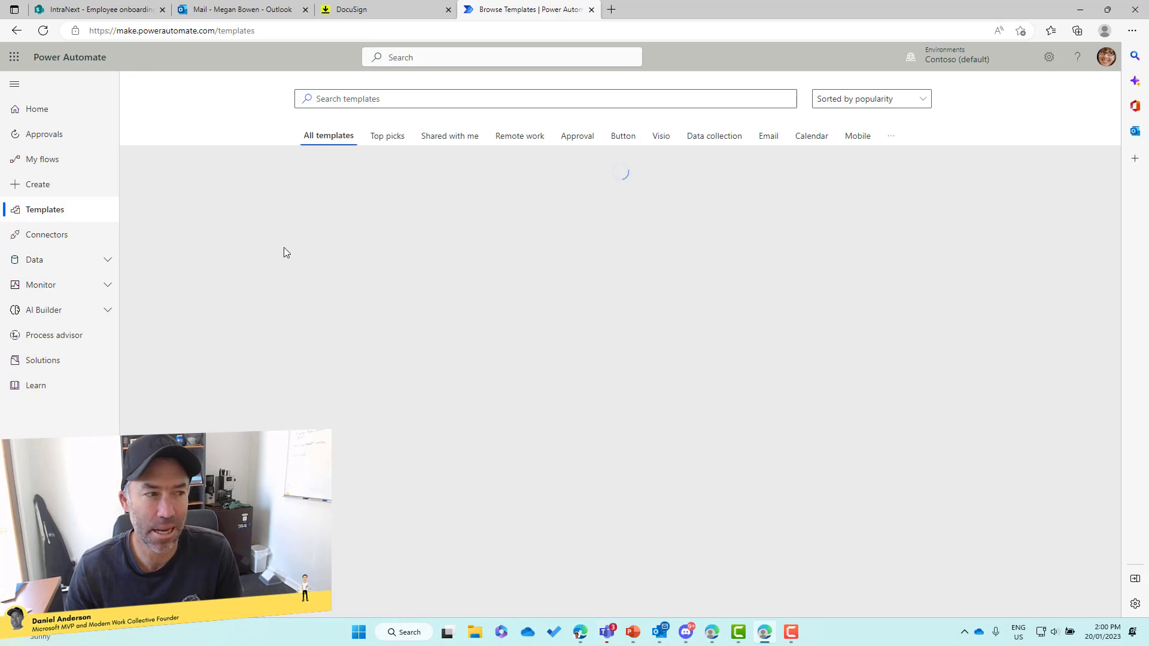
{"action": "left_click", "coordinate": [370, 102]}
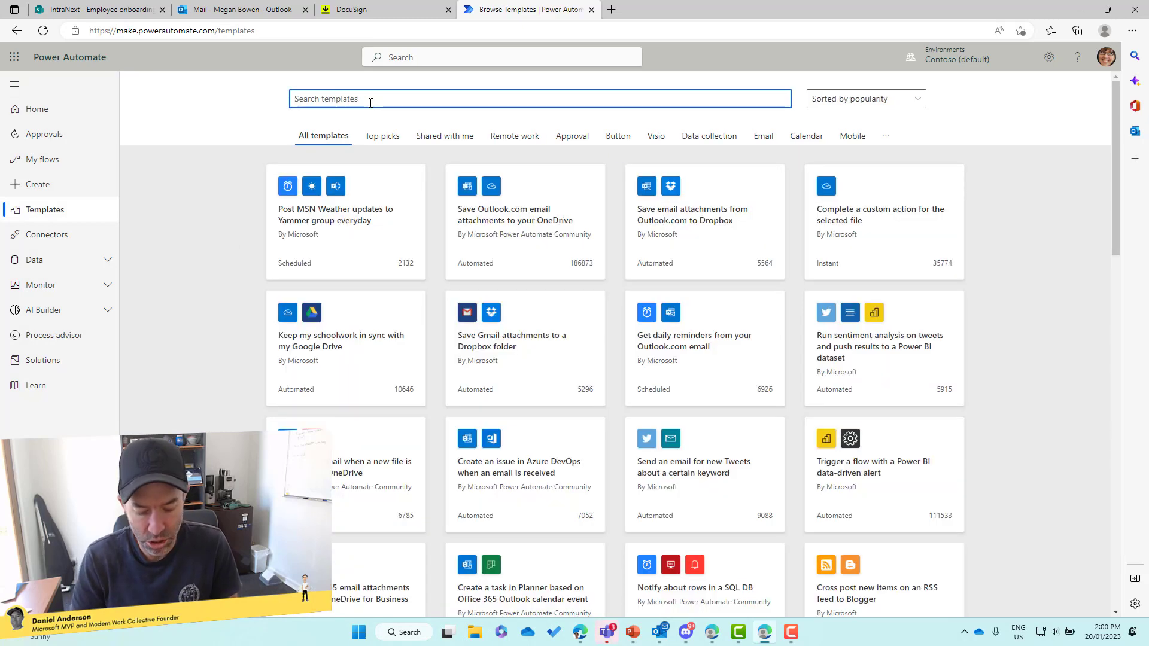
{"action": "type", "text": "docu"}
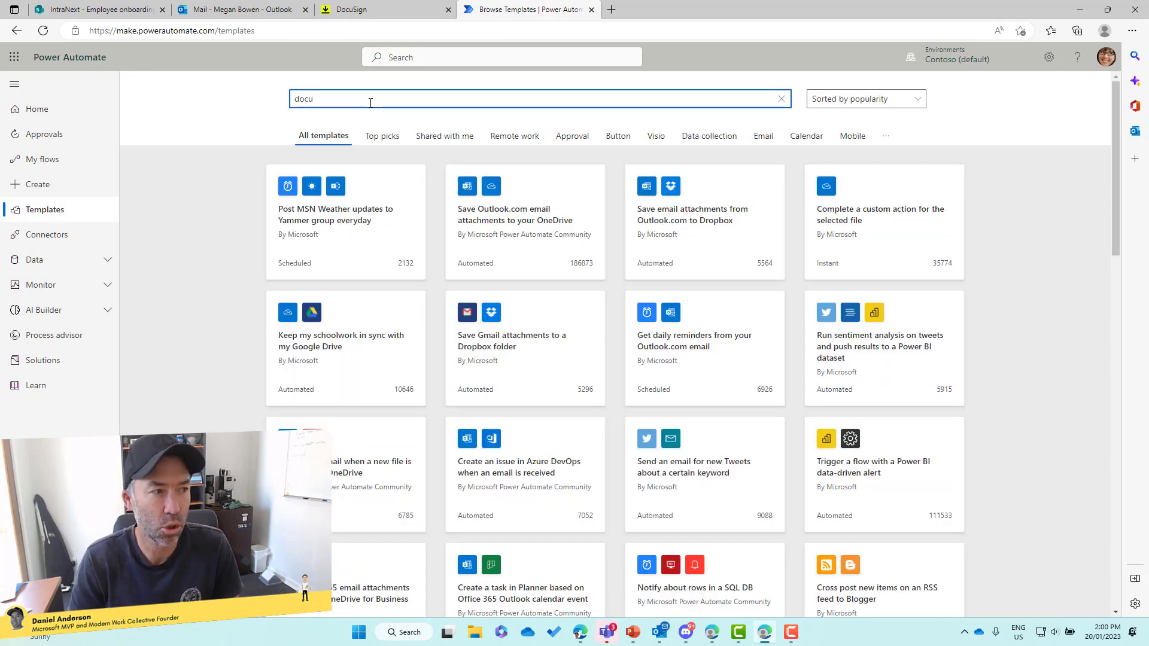
{"action": "type", "text": "sign"}
{"action": "key", "text": "Return"}
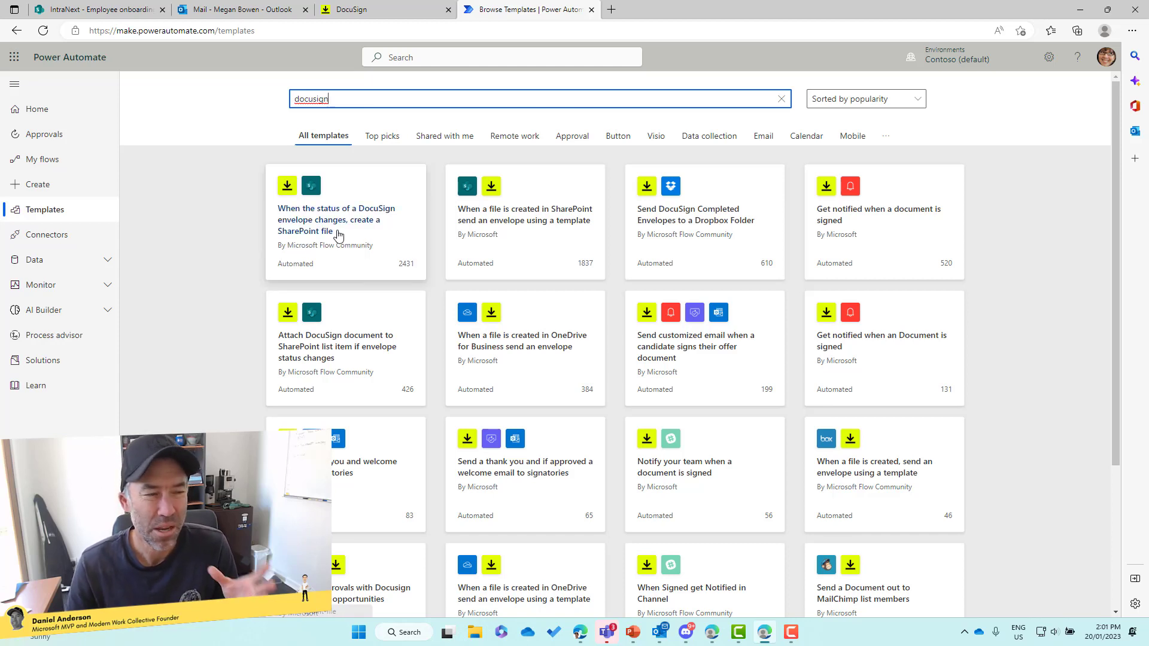
Step: Open the "Send customized email when a candidate signs their offer document" template and continue to its flow editor with the listed connections
{"action": "scroll", "coordinate": [896, 365], "scroll_direction": "down", "scroll_amount": 1}
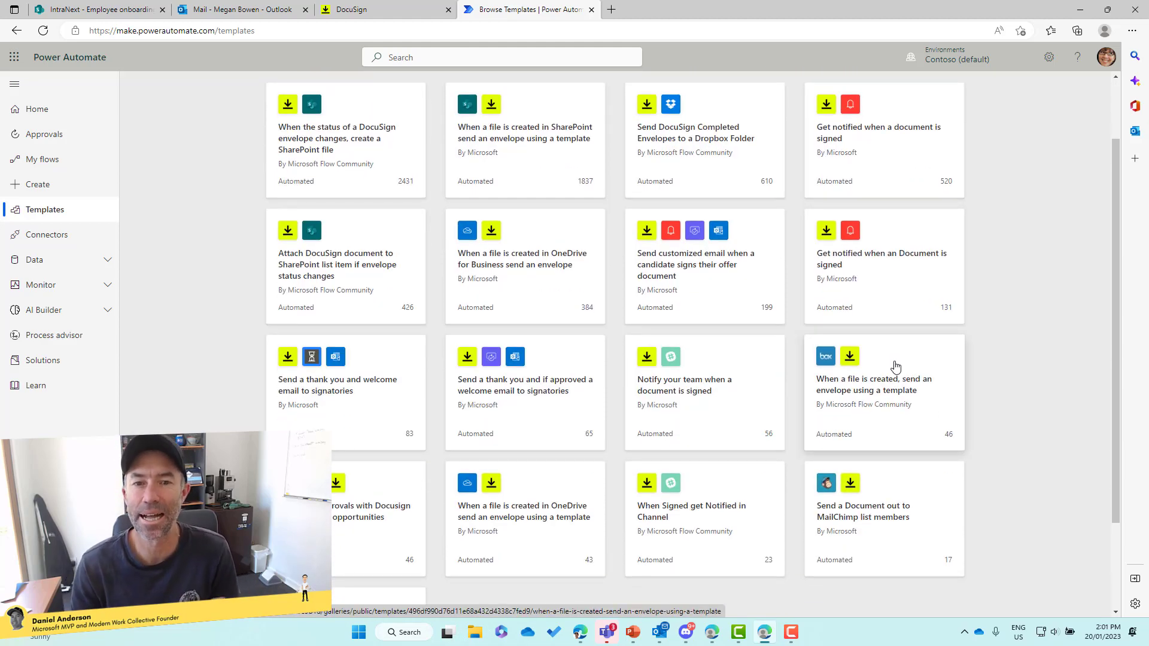
{"action": "left_click", "coordinate": [669, 274]}
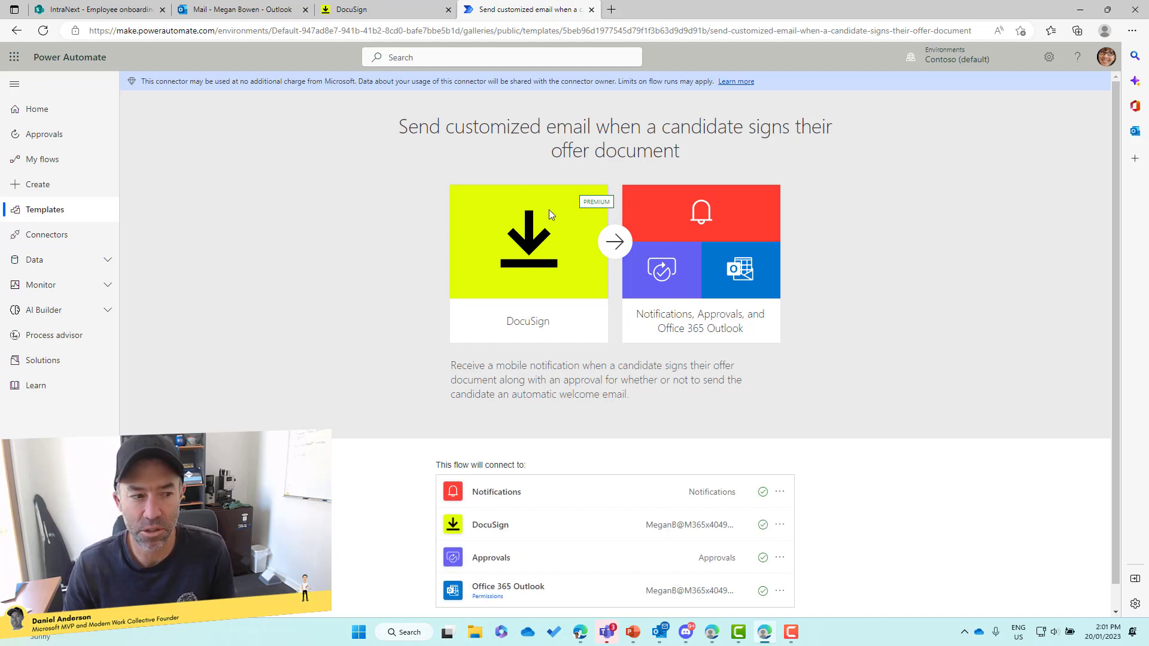
{"action": "scroll", "coordinate": [582, 235], "scroll_direction": "down", "scroll_amount": 1}
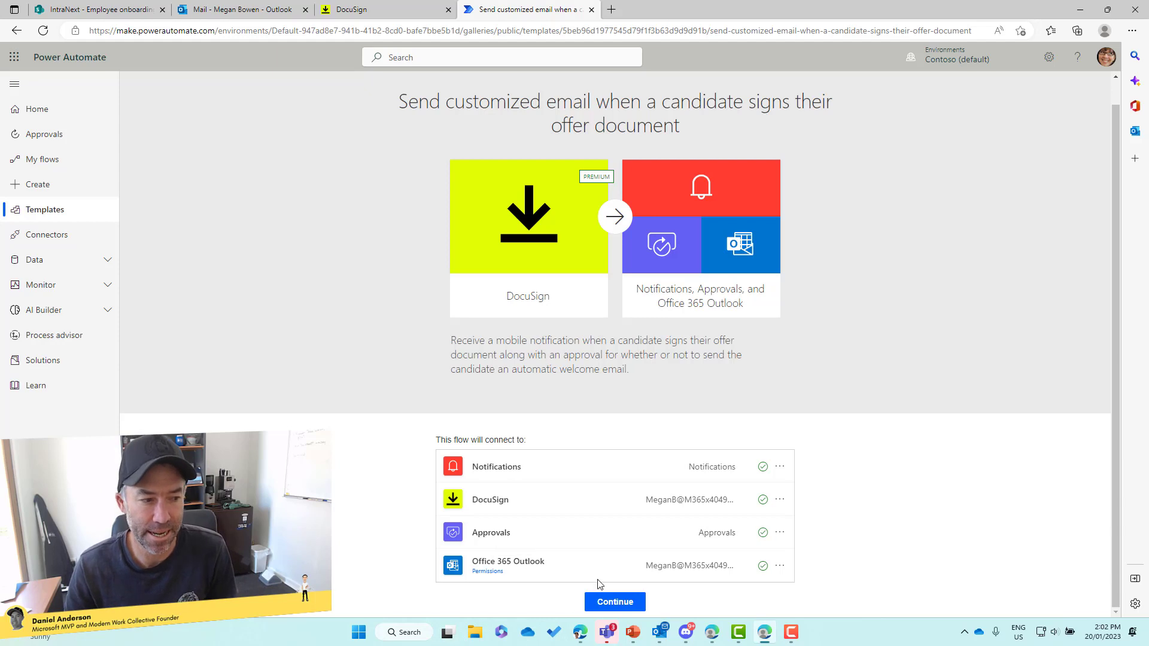
{"action": "left_click", "coordinate": [621, 606]}
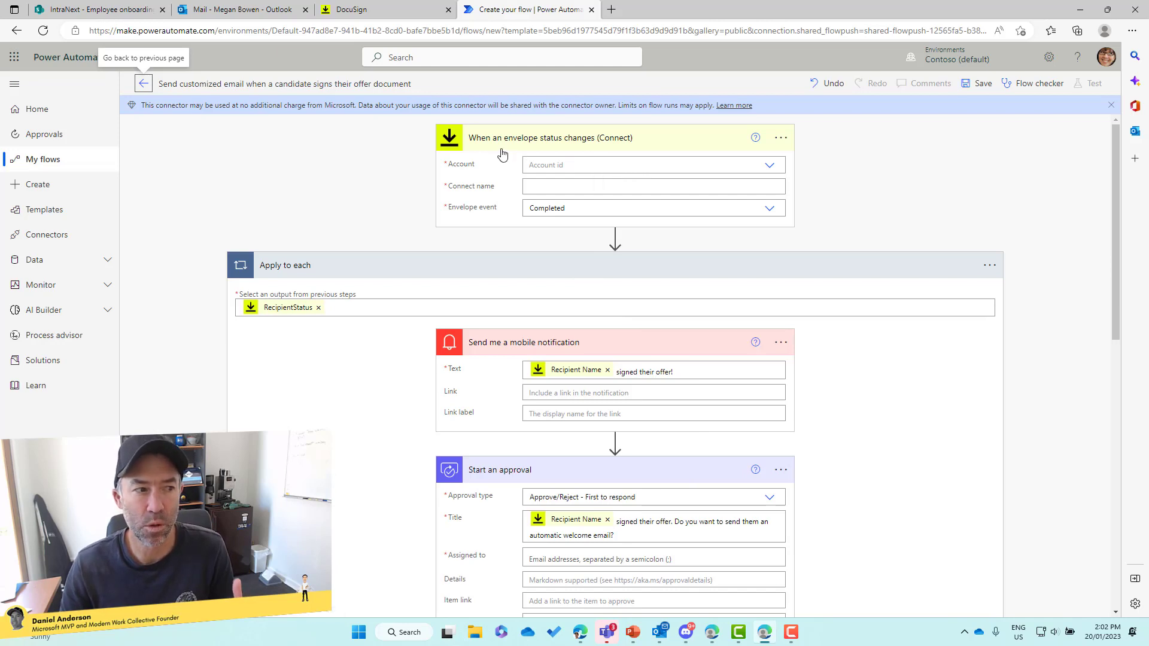
Step: Examine the template flow from the envelope trigger through the mobile notification, approval and condition to the welcome email action
{"action": "scroll", "coordinate": [595, 146], "scroll_direction": "down", "scroll_amount": 1}
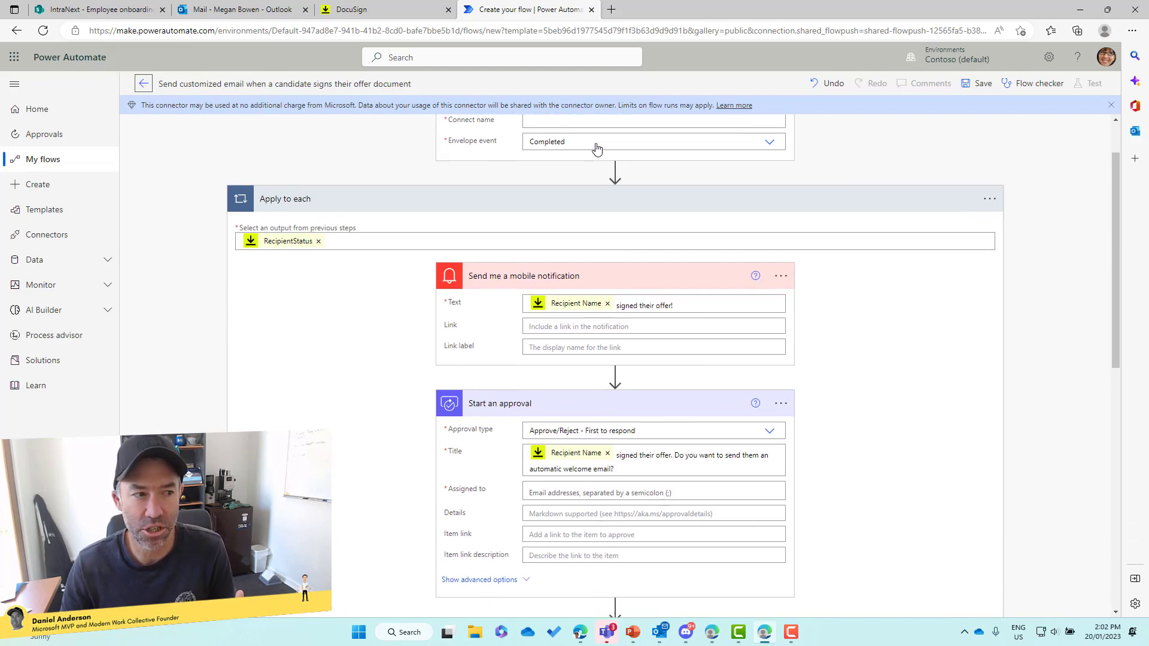
{"action": "scroll", "coordinate": [595, 148], "scroll_direction": "up", "scroll_amount": 1}
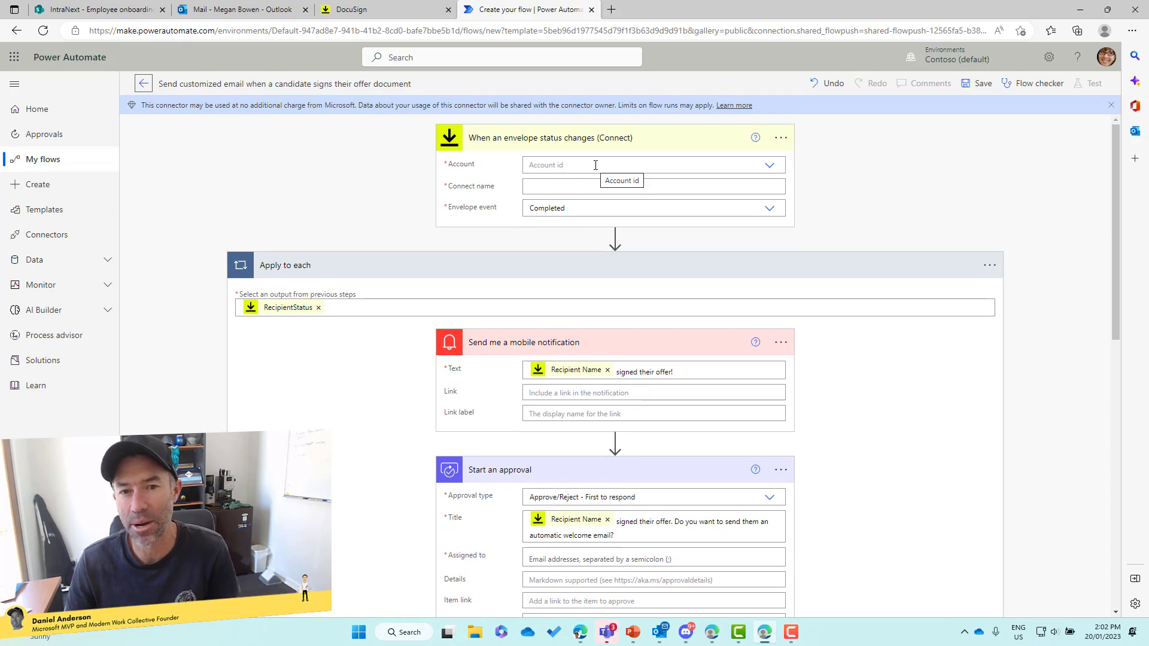
{"action": "scroll", "coordinate": [599, 186], "scroll_direction": "down", "scroll_amount": 1}
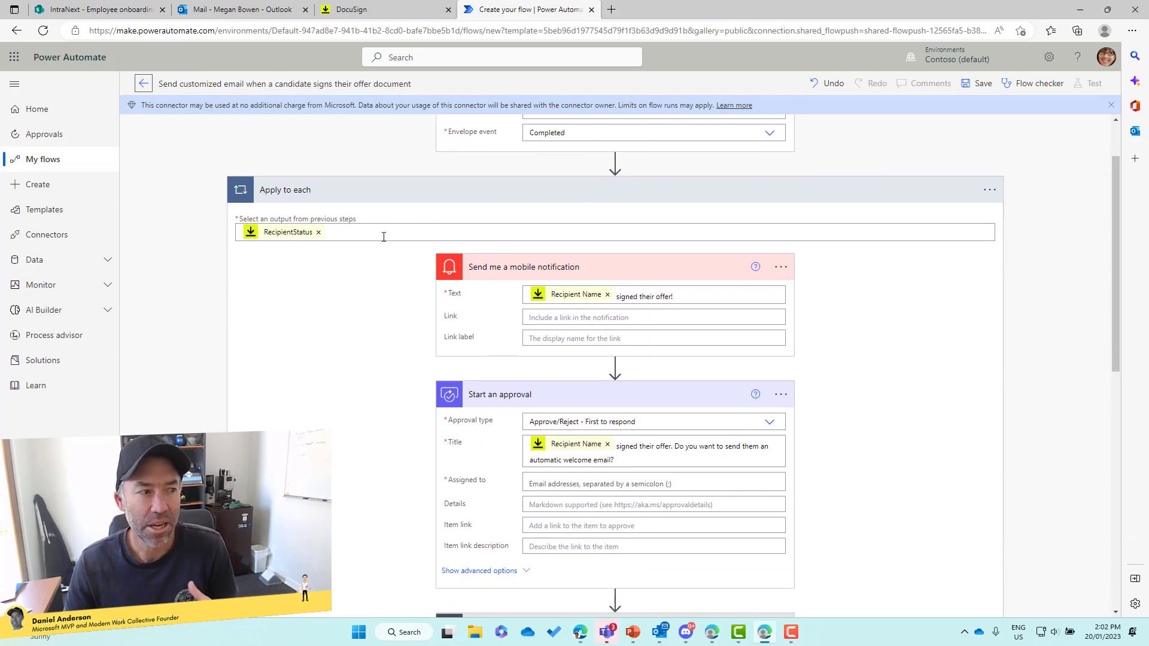
{"action": "scroll", "coordinate": [362, 236], "scroll_direction": "down", "scroll_amount": 1}
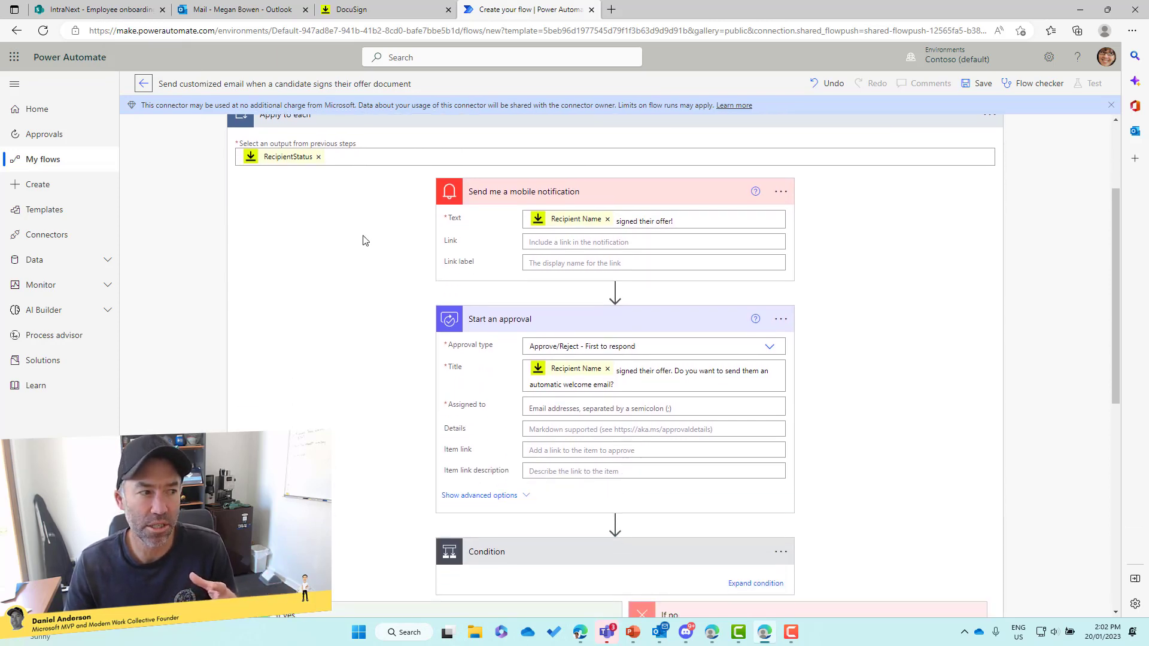
{"action": "scroll", "coordinate": [353, 238], "scroll_direction": "up", "scroll_amount": 1}
{"action": "mouse_move", "coordinate": [289, 235]}
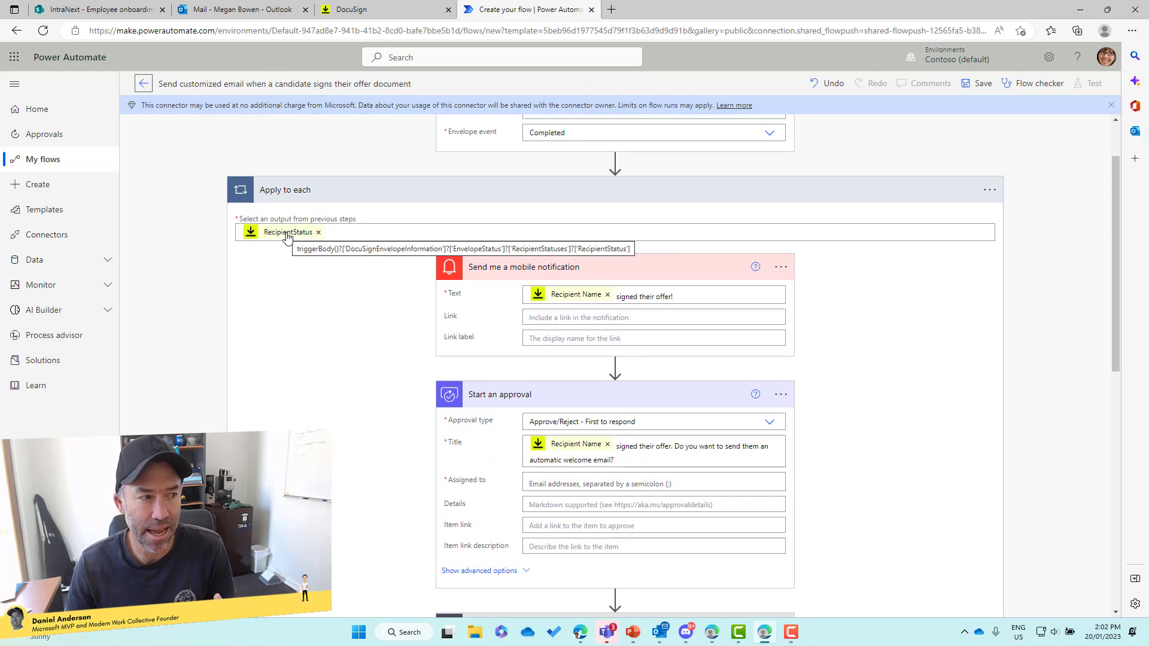
{"action": "scroll", "coordinate": [354, 293], "scroll_direction": "down", "scroll_amount": 1}
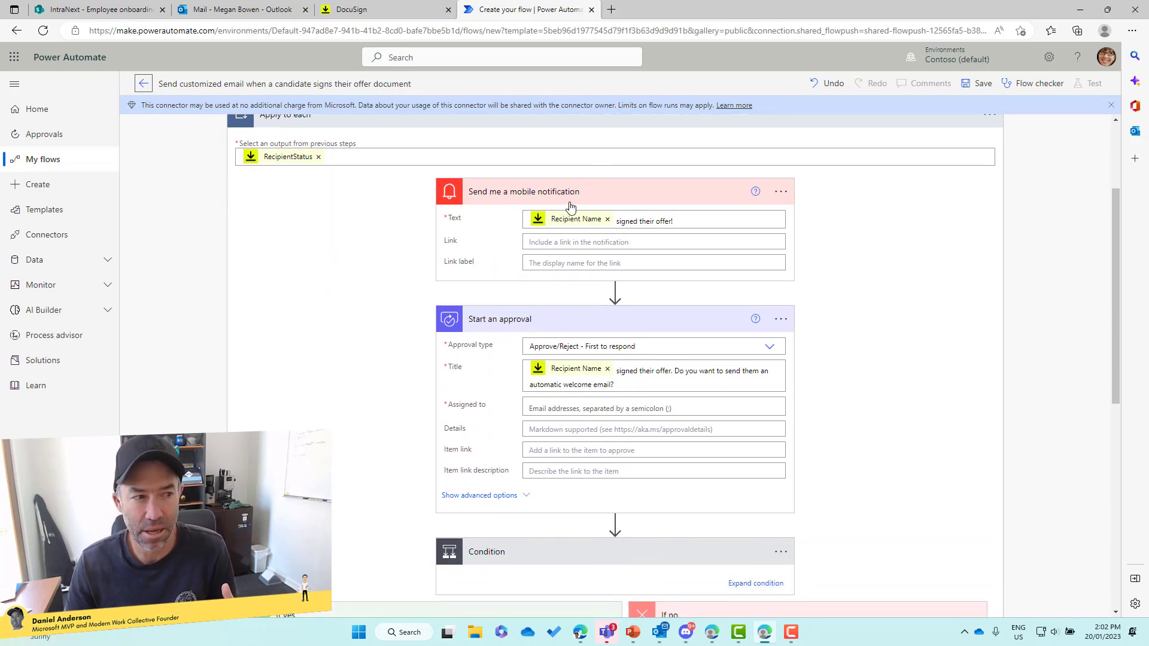
{"action": "scroll", "coordinate": [565, 207], "scroll_direction": "down", "scroll_amount": 1}
{"action": "scroll", "coordinate": [562, 206], "scroll_direction": "up", "scroll_amount": 1}
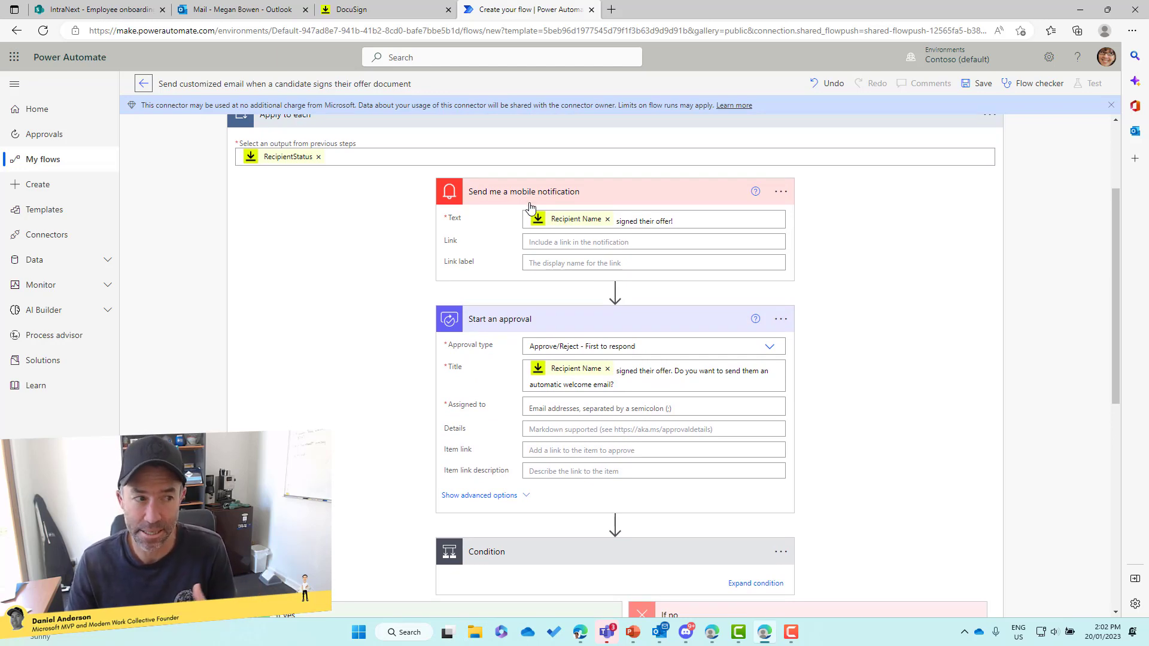
{"action": "scroll", "coordinate": [609, 206], "scroll_direction": "down", "scroll_amount": 3}
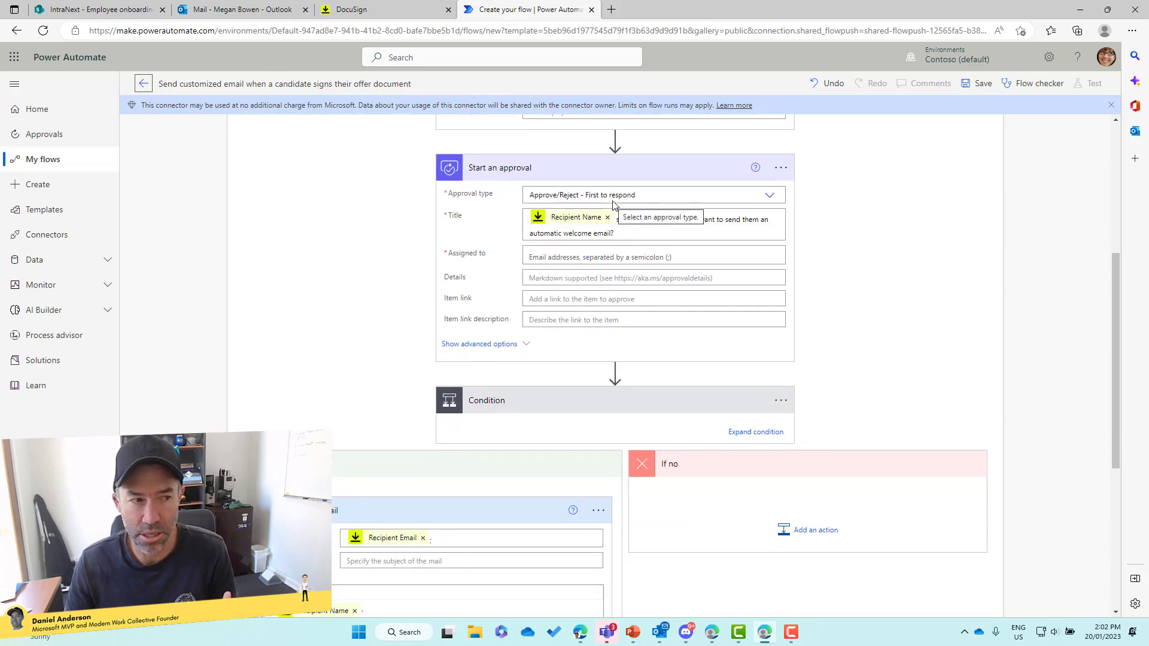
{"action": "scroll", "coordinate": [754, 246], "scroll_direction": "down", "scroll_amount": 1}
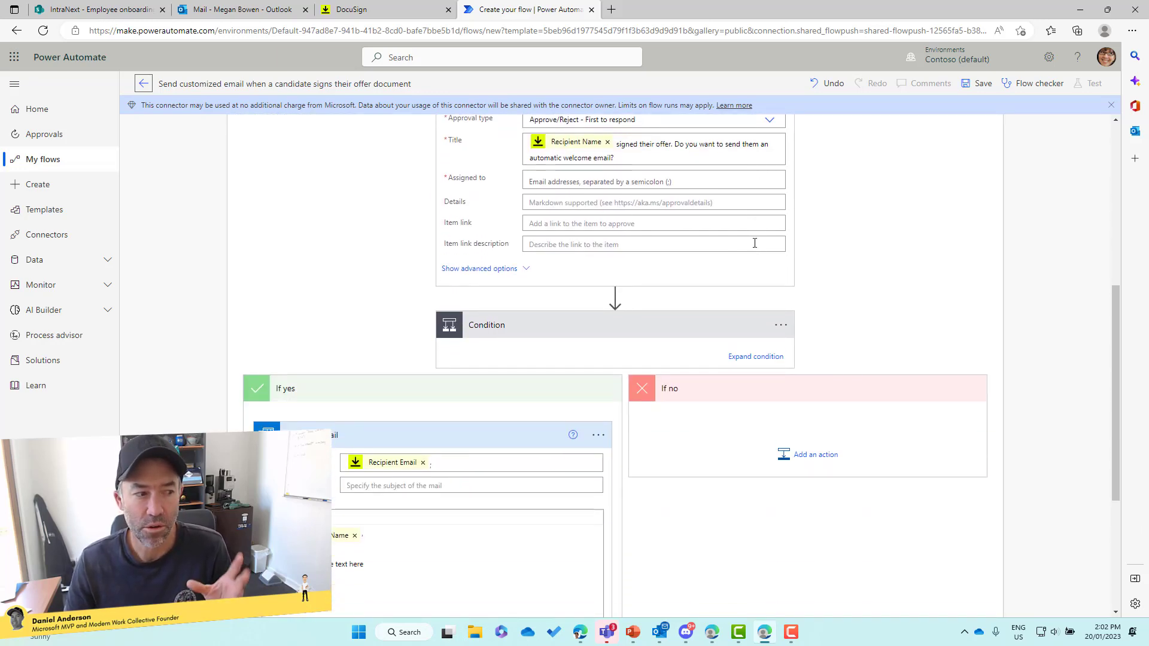
{"action": "scroll", "coordinate": [691, 224], "scroll_direction": "up", "scroll_amount": 1}
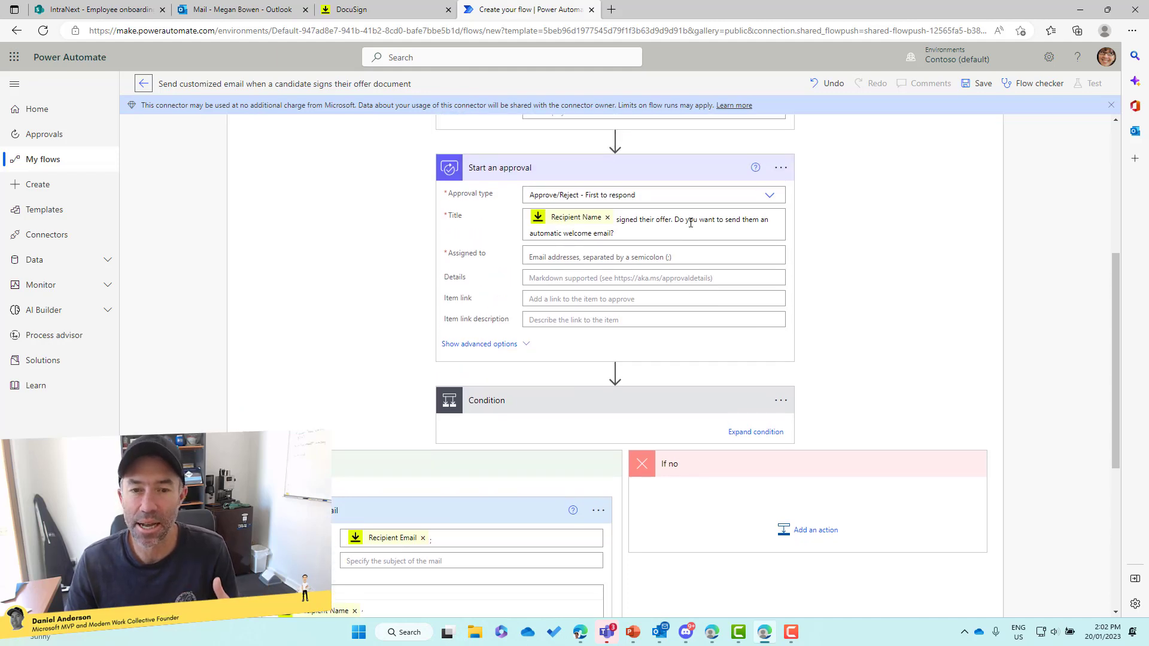
{"action": "scroll", "coordinate": [688, 223], "scroll_direction": "down", "scroll_amount": 2}
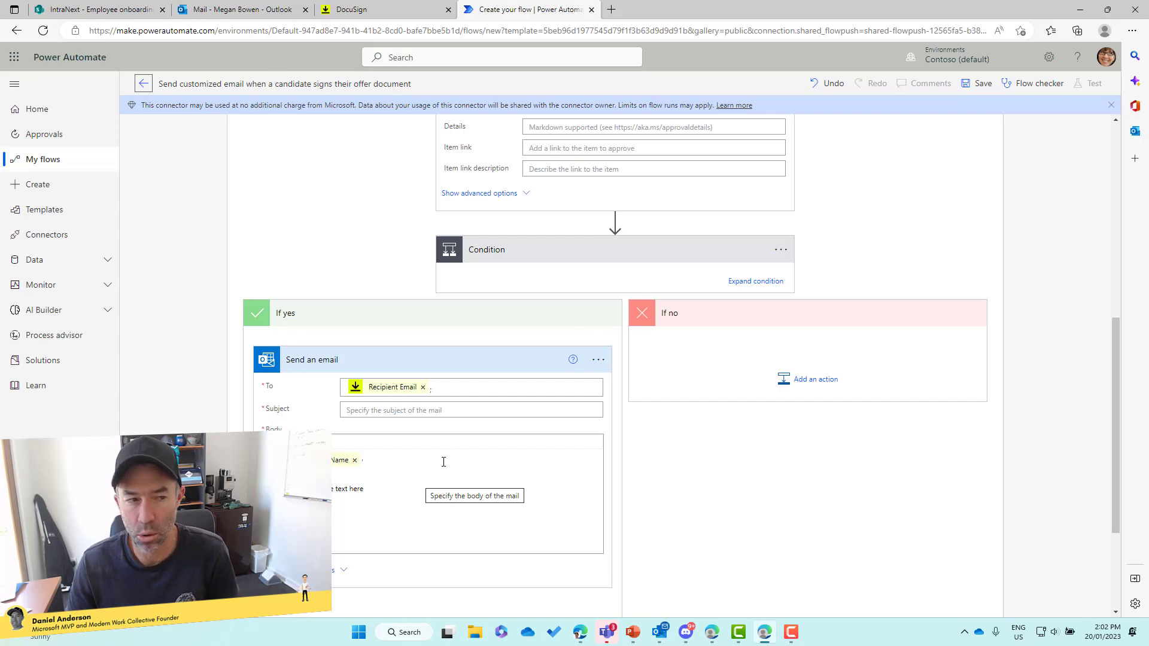
{"action": "scroll", "coordinate": [513, 376], "scroll_direction": "up", "scroll_amount": 5}
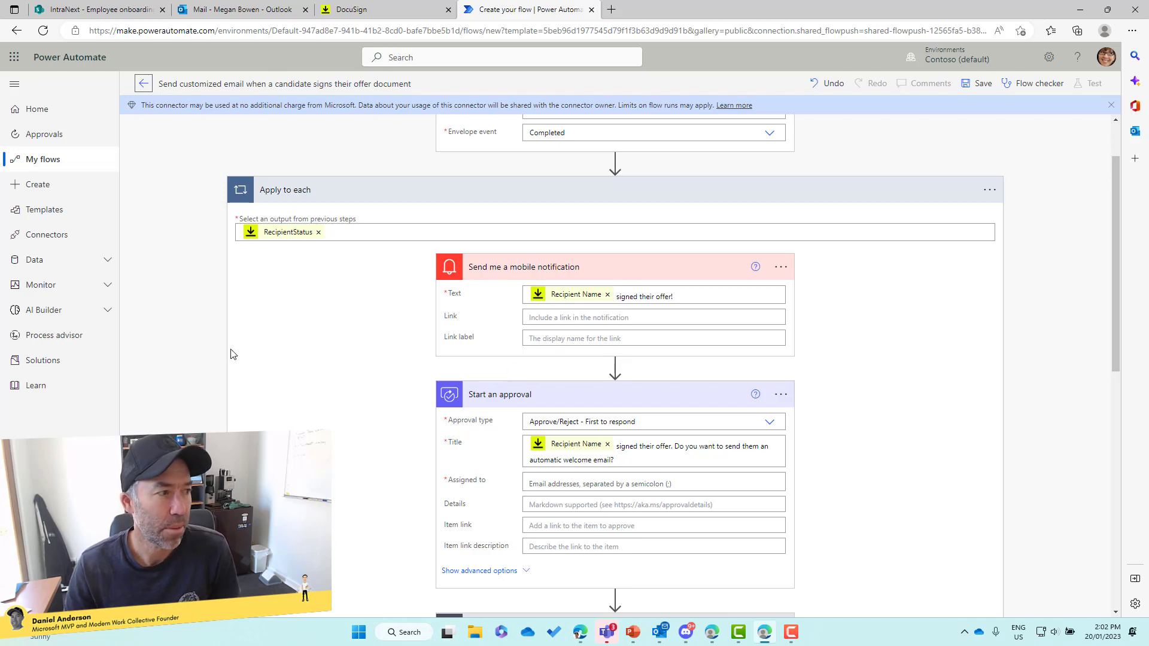
Step: Leave the template flow without saving and start a blank automated cloud flow, skipping the initial name and trigger choice
{"action": "left_click", "coordinate": [41, 186]}
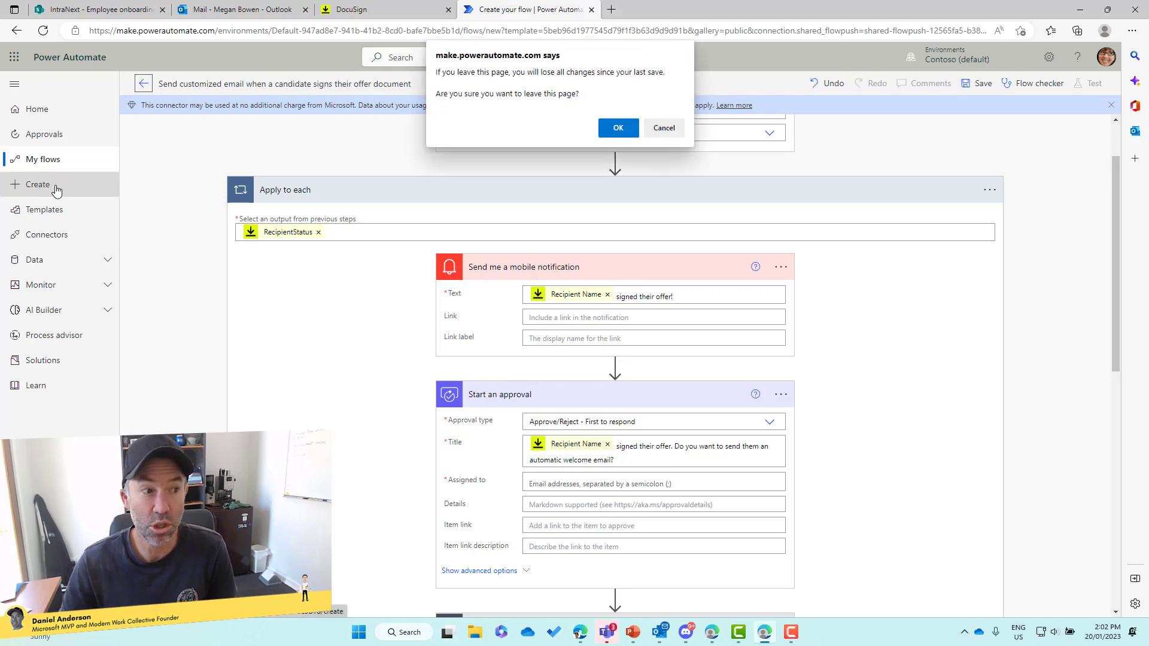
{"action": "left_click", "coordinate": [618, 127]}
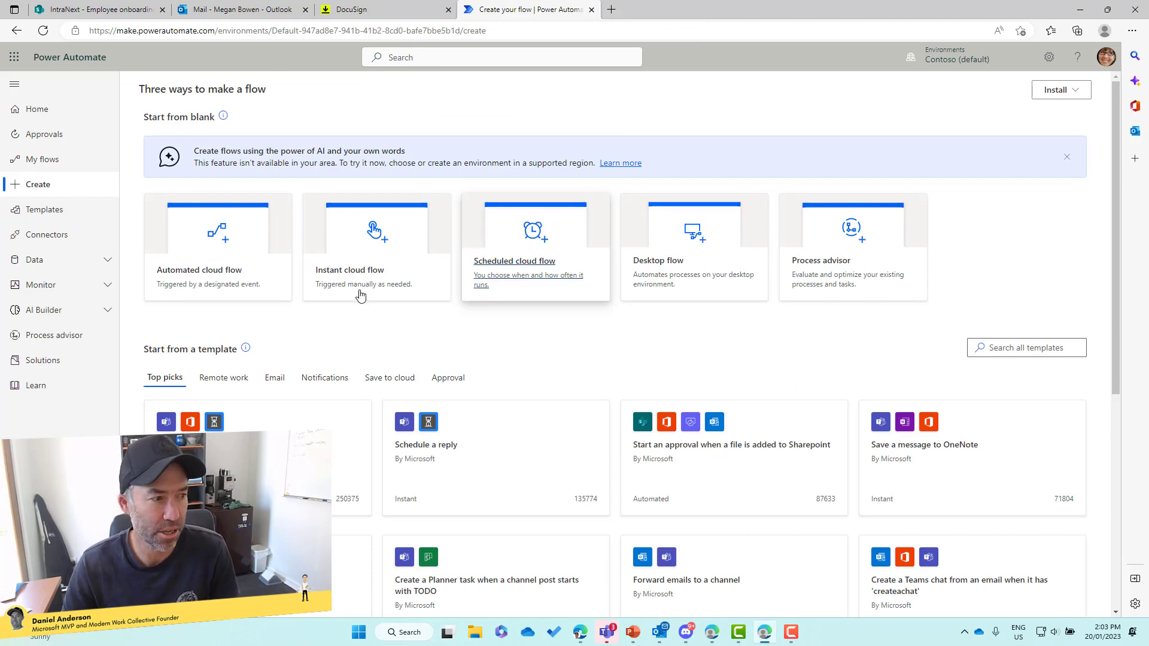
{"action": "left_click", "coordinate": [202, 277]}
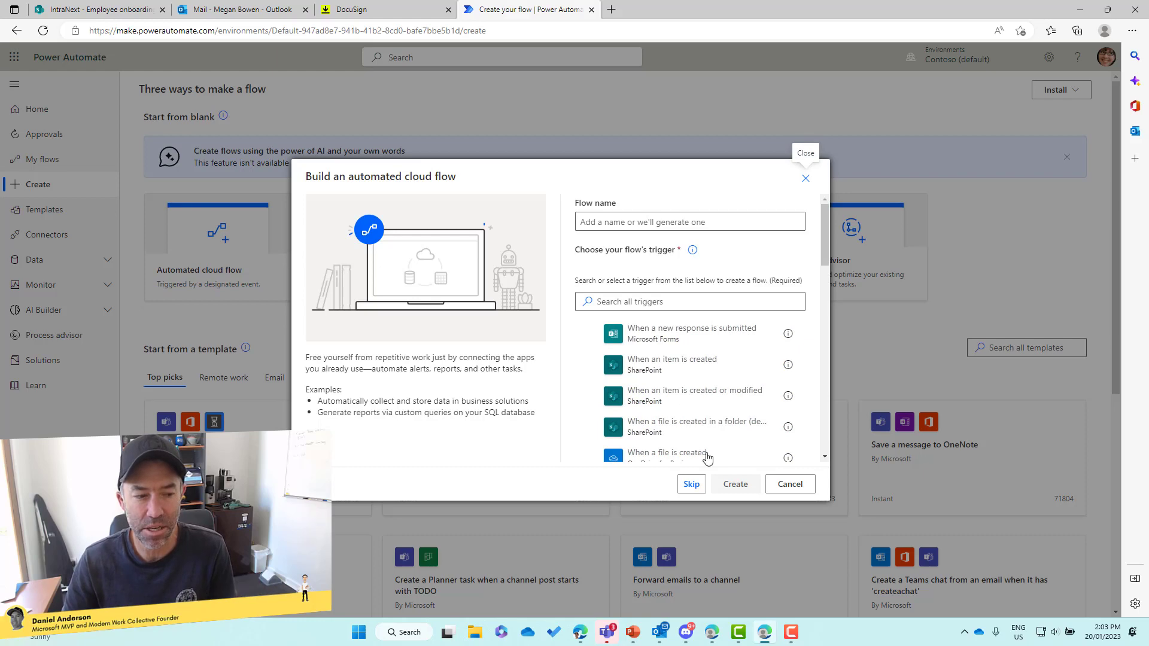
{"action": "left_click", "coordinate": [691, 484]}
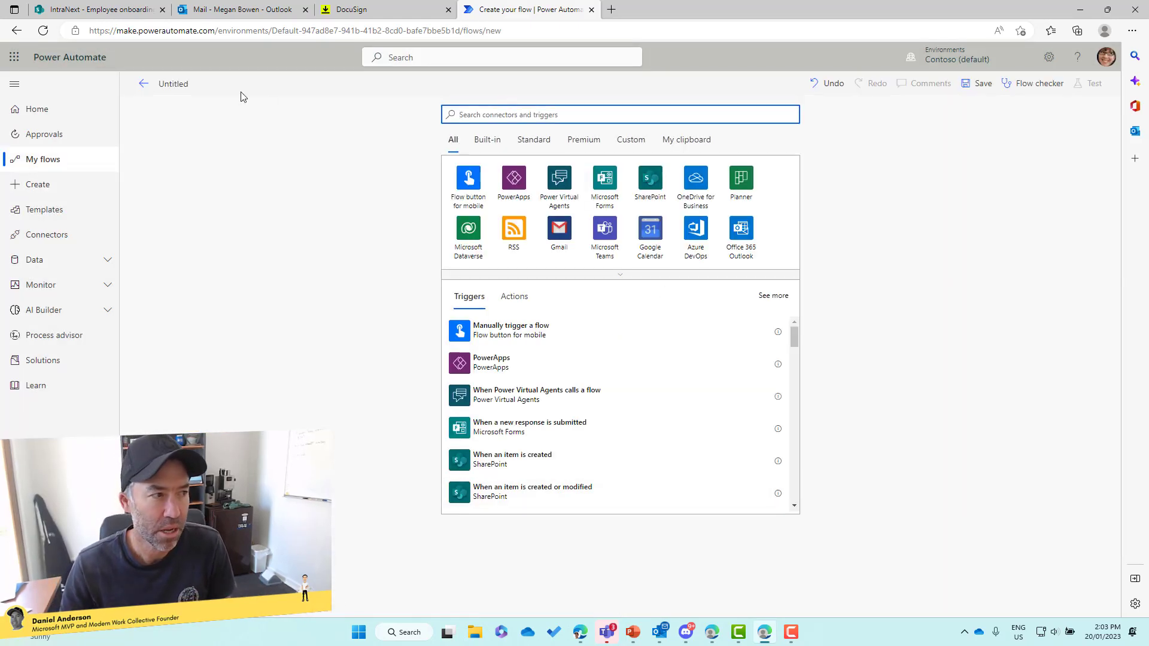
Step: Name the untitled flow "New Hire Signature"
{"action": "left_click", "coordinate": [193, 85]}
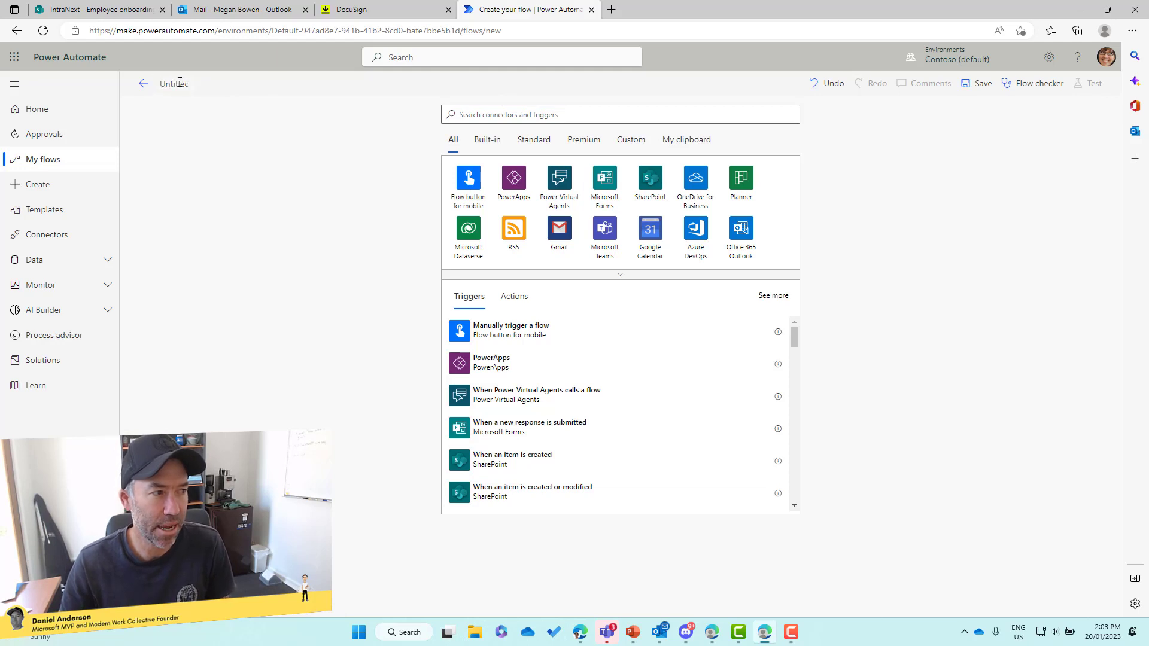
{"action": "type", "text": "New"}
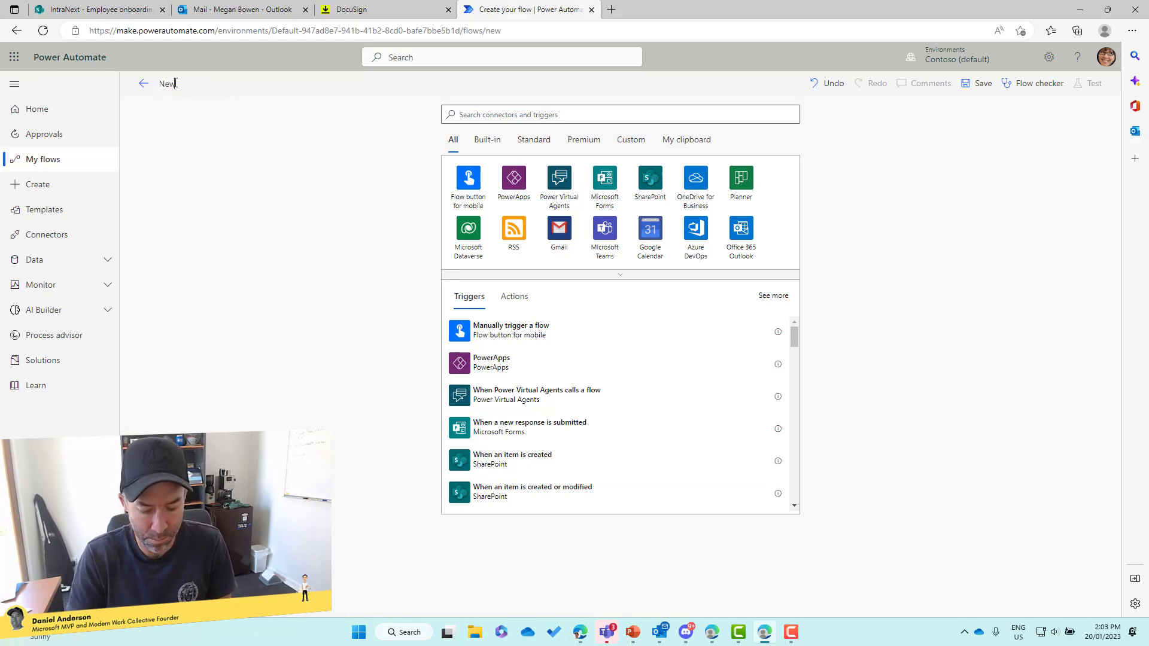
{"action": "type", "text": " Hire"}
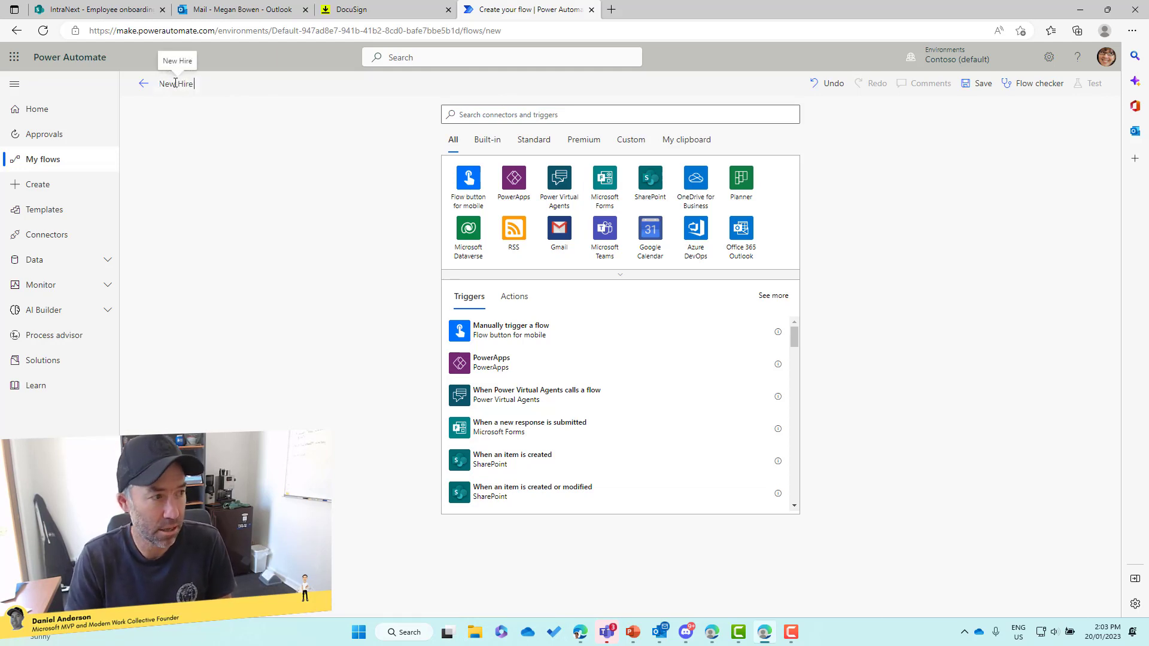
{"action": "type", "text": " Signature"}
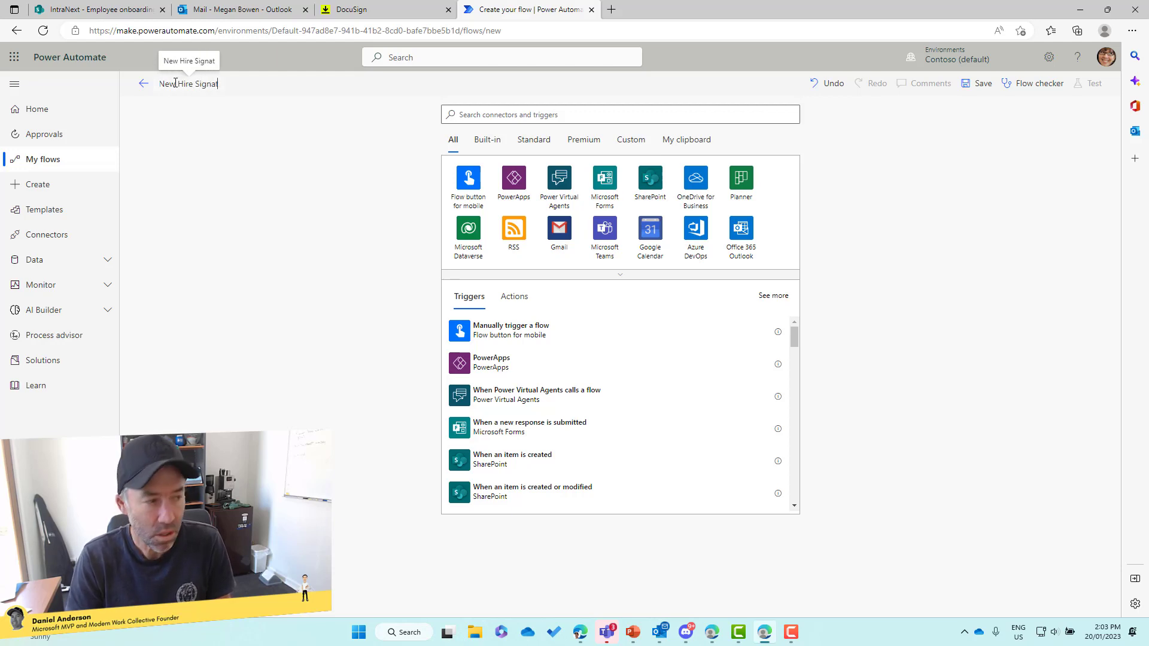
Step: Search the triggers for "docusign" and add DocuSign's "When an envelope status changes (Connect) (V2)" as the flow's trigger
{"action": "left_click", "coordinate": [490, 114]}
{"action": "type", "text": "document"}
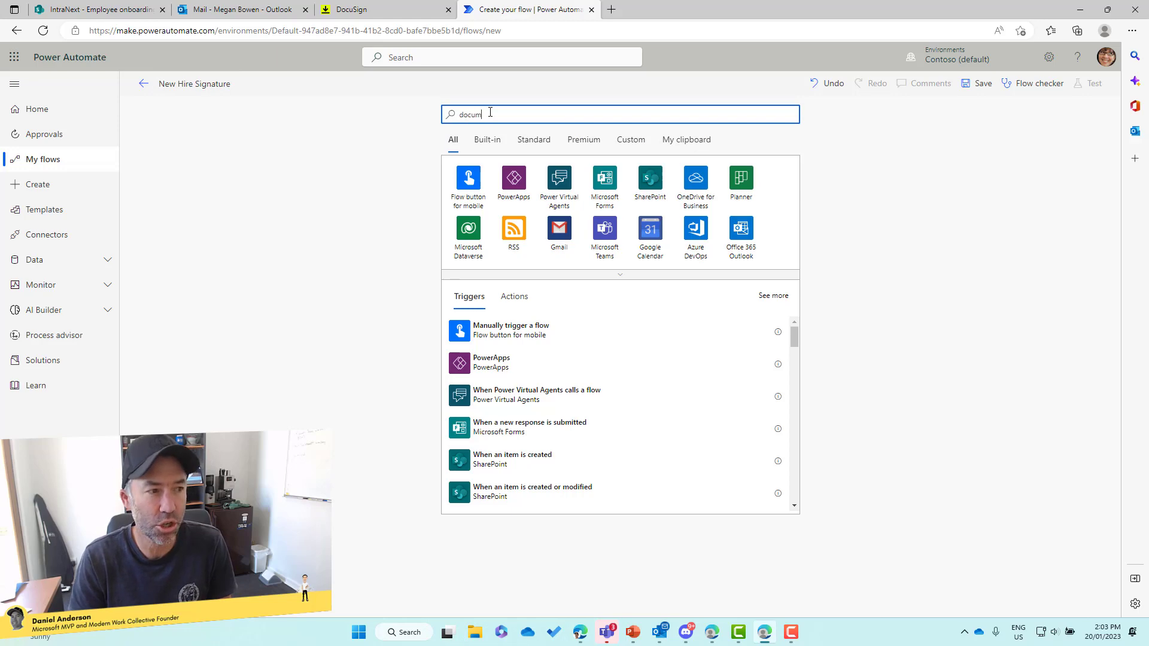
{"action": "key", "text": "BackSpace"}
{"action": "key", "text": "BackSpace"}
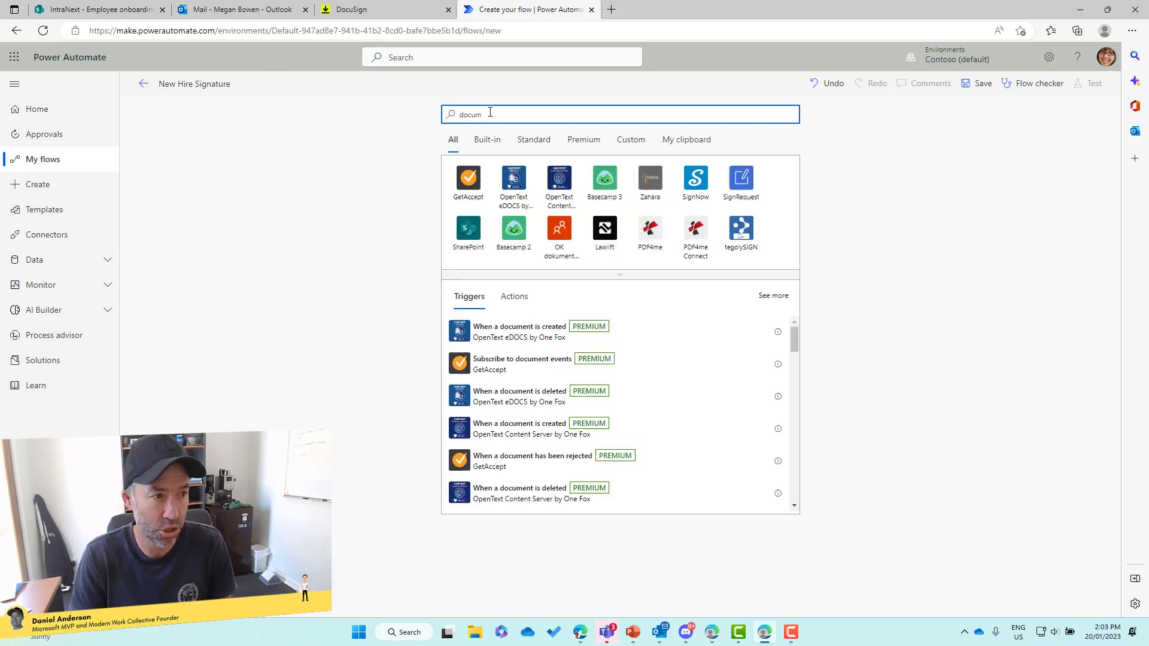
{"action": "type", "text": "sign"}
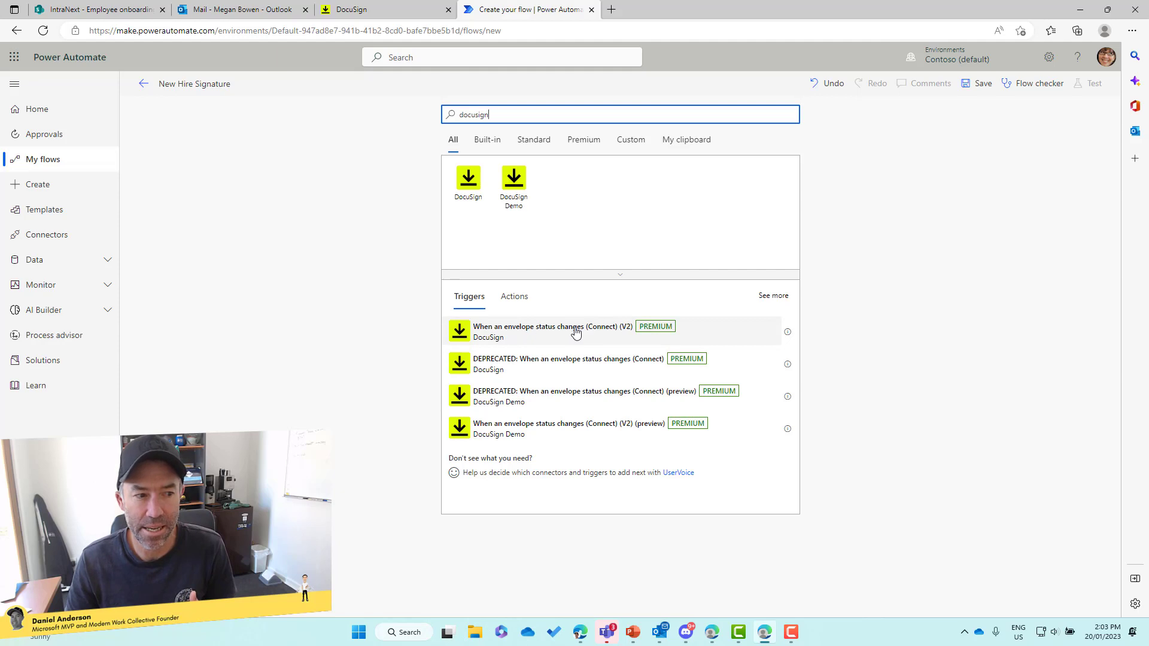
{"action": "left_click", "coordinate": [504, 336]}
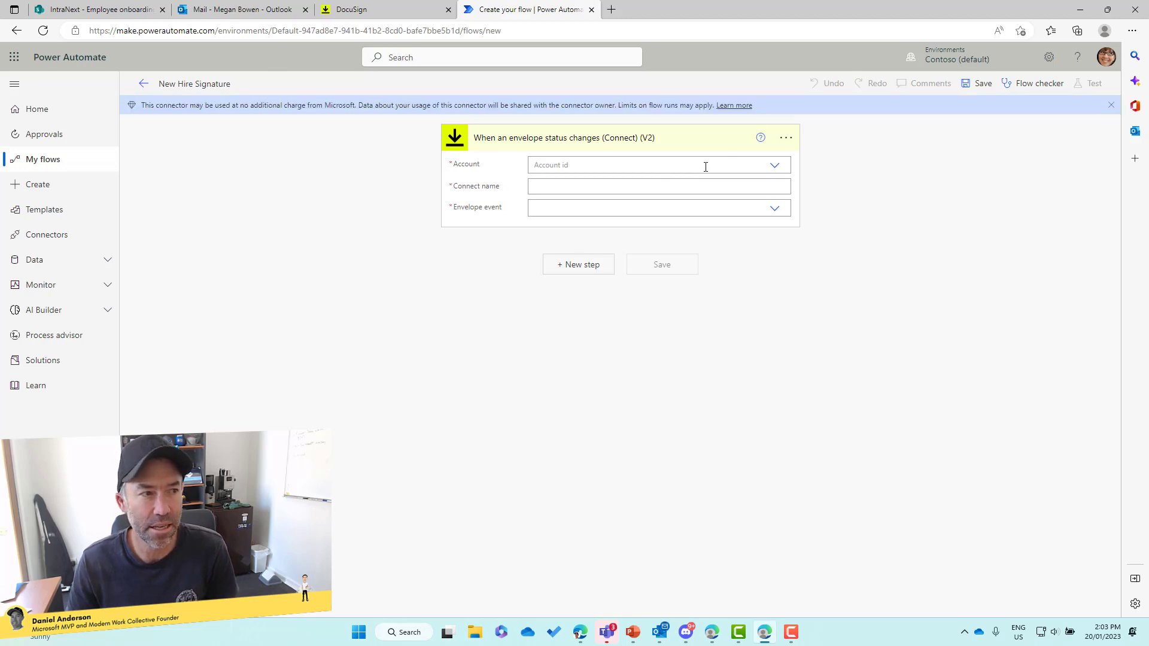
{"action": "left_click", "coordinate": [356, 10]}
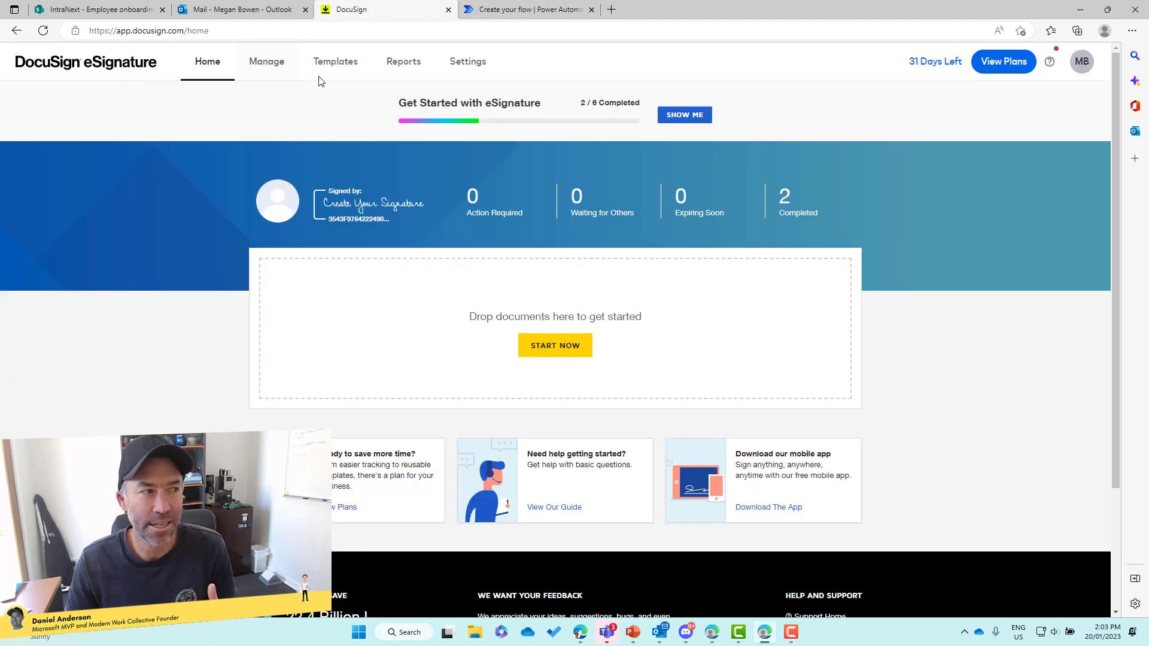
{"action": "left_click", "coordinate": [520, 10]}
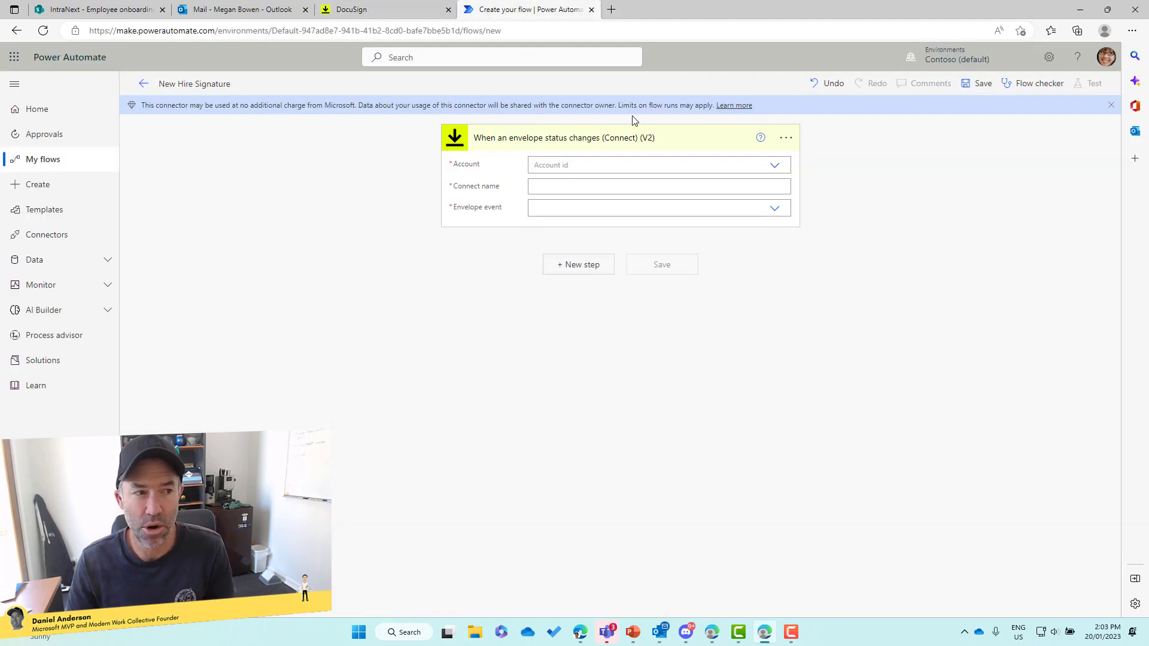
Step: Set the envelope trigger's account to the user's own DocuSign account, its connect name to "New Hire Process" and its envelope event to Completed
{"action": "left_click", "coordinate": [775, 166]}
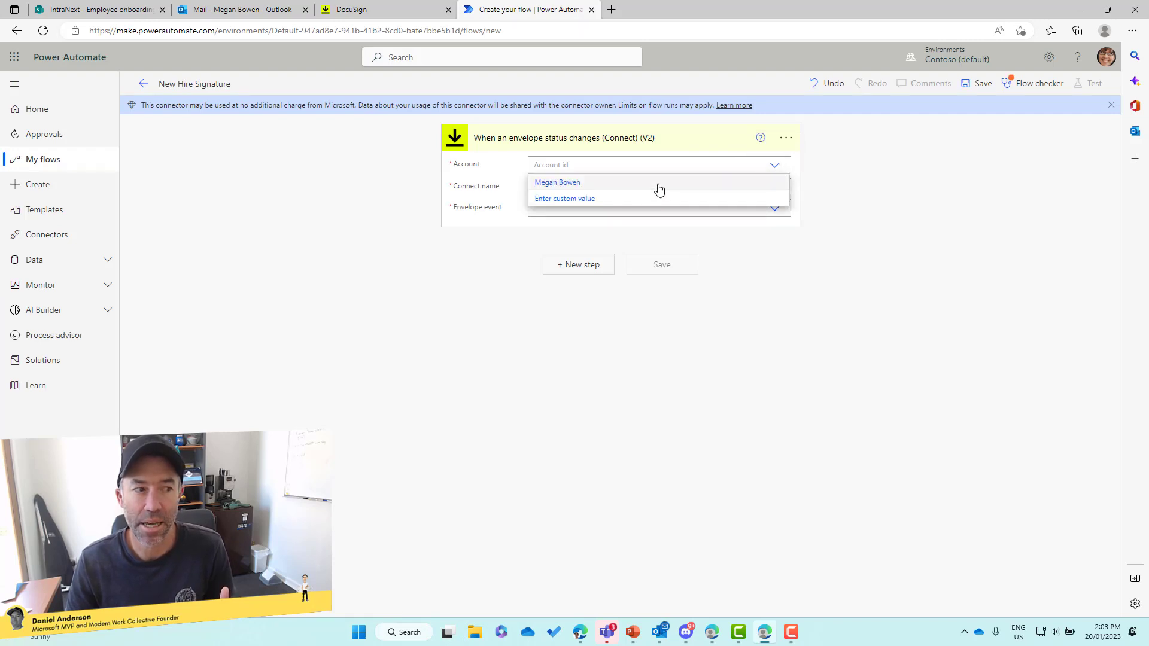
{"action": "left_click", "coordinate": [574, 184]}
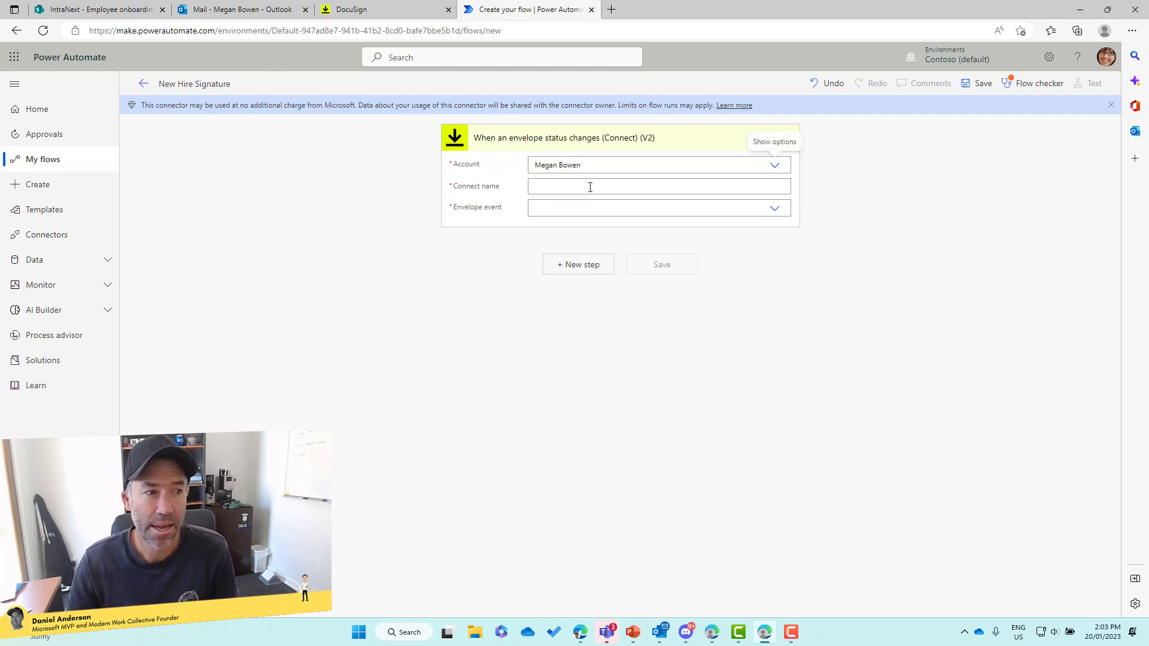
{"action": "left_click", "coordinate": [590, 188]}
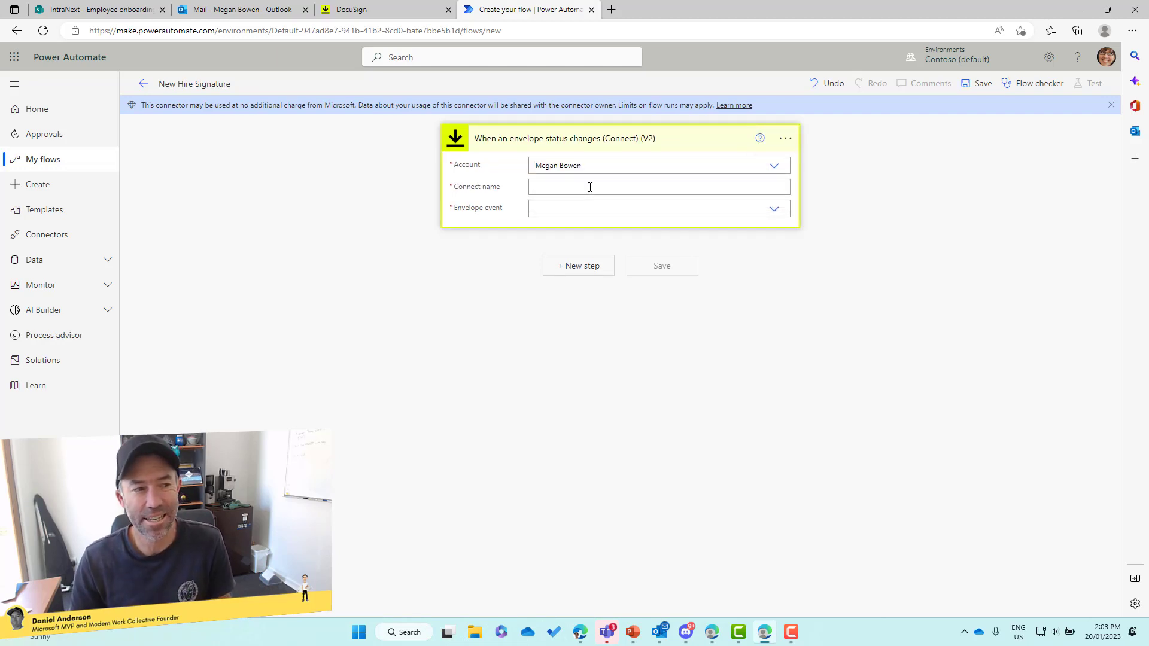
{"action": "type", "text": "New Hire Process"}
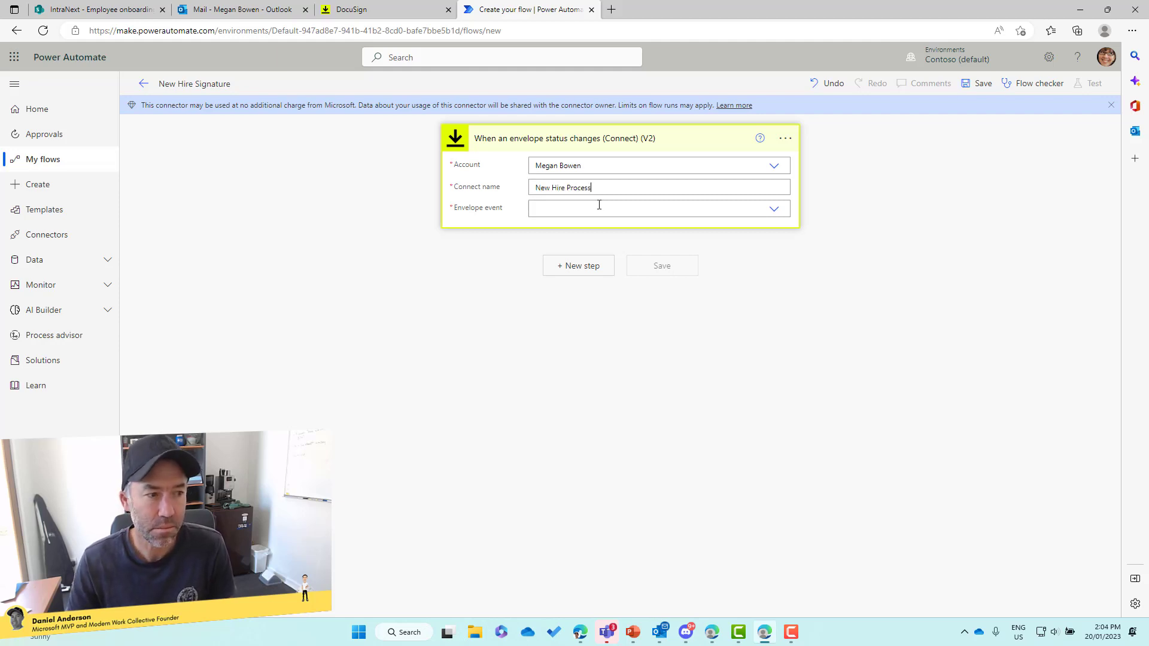
{"action": "left_click", "coordinate": [775, 210]}
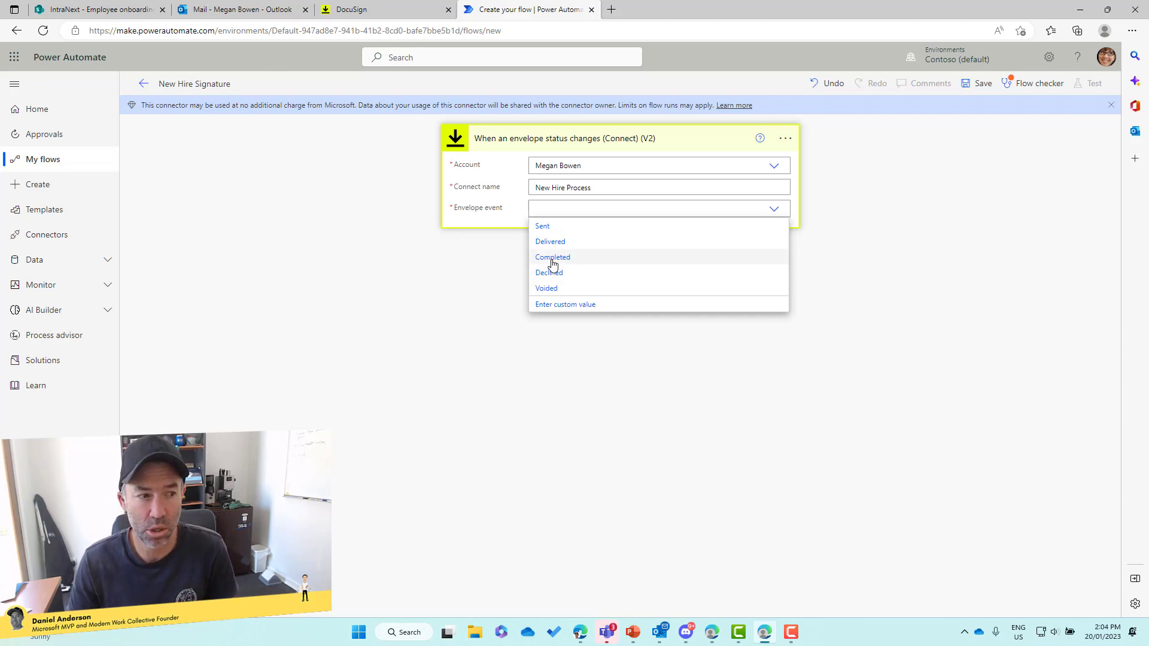
{"action": "left_click", "coordinate": [553, 259]}
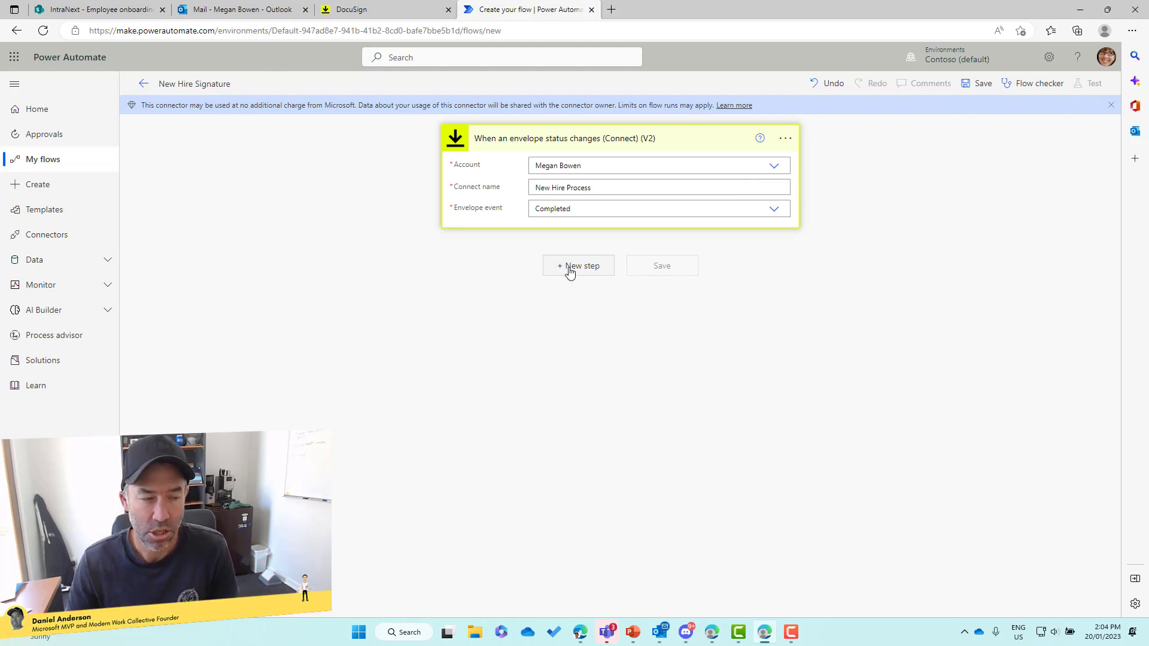
{"action": "left_click", "coordinate": [568, 268]}
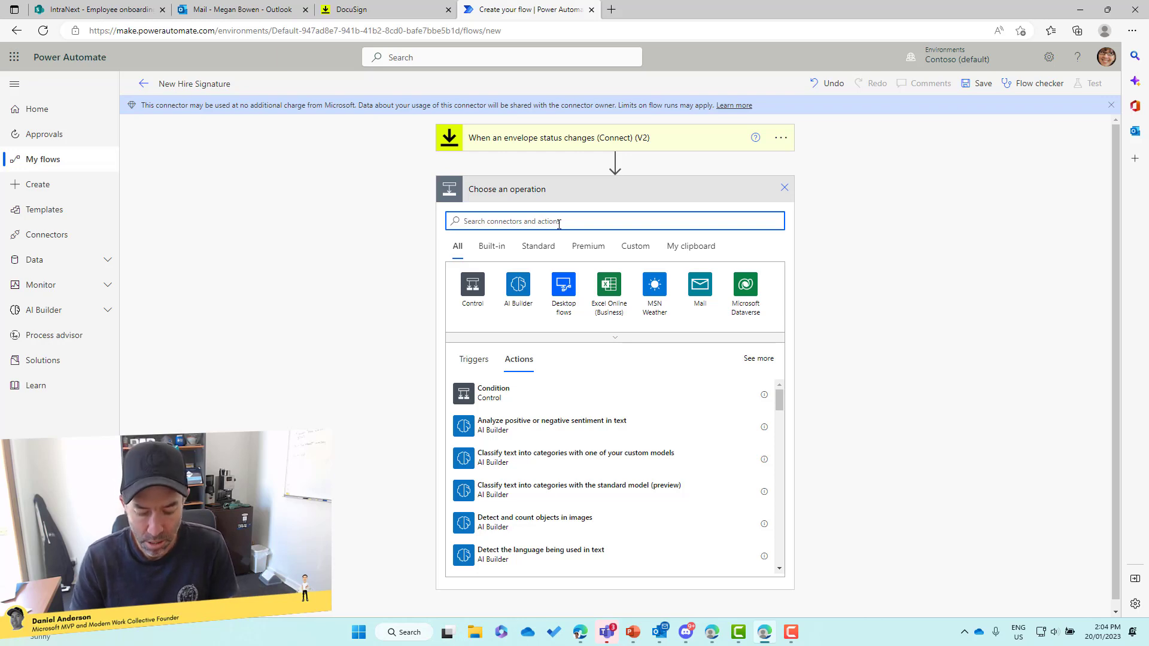
{"action": "type", "text": "email"}
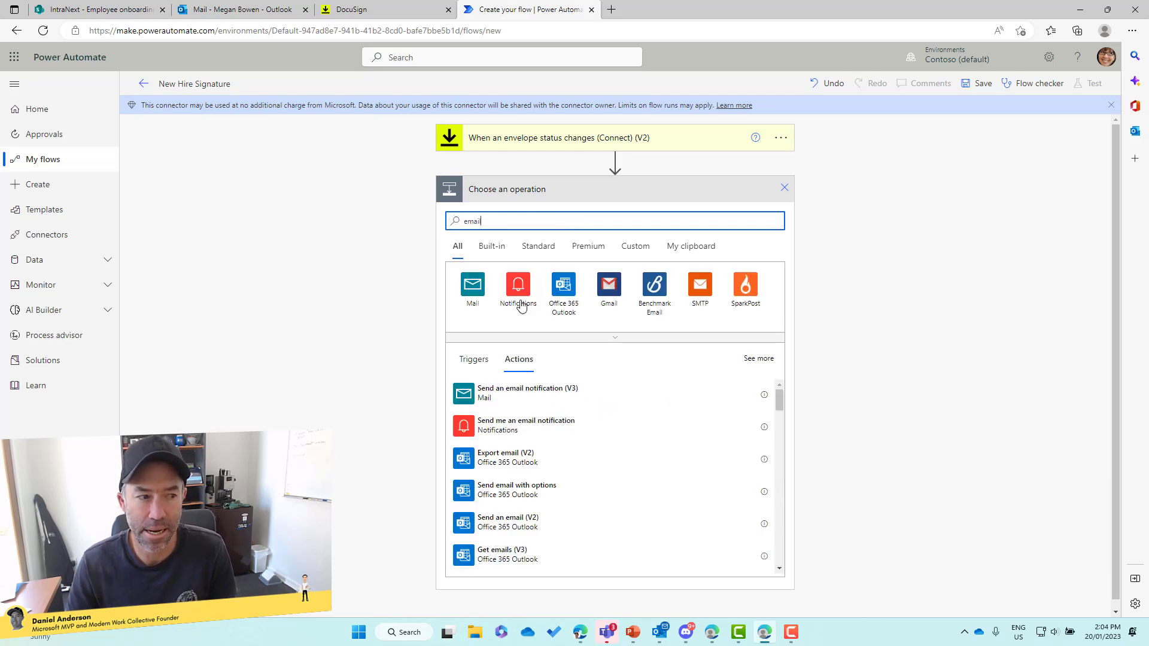
{"action": "left_click", "coordinate": [536, 457]}
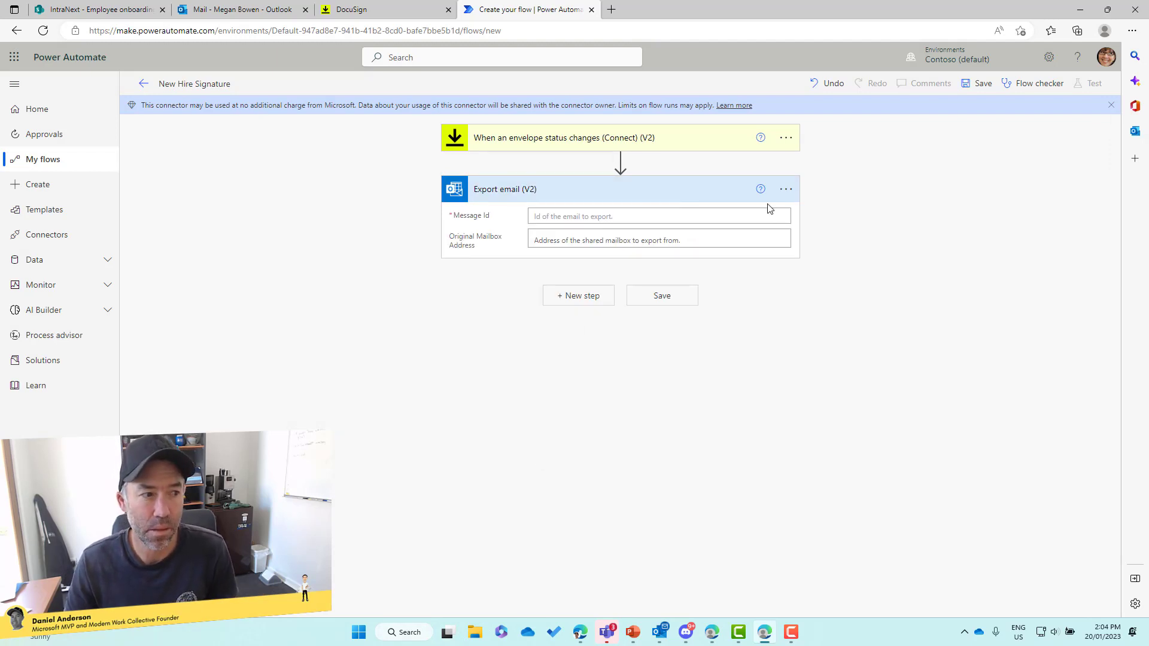
{"action": "left_click", "coordinate": [786, 189]}
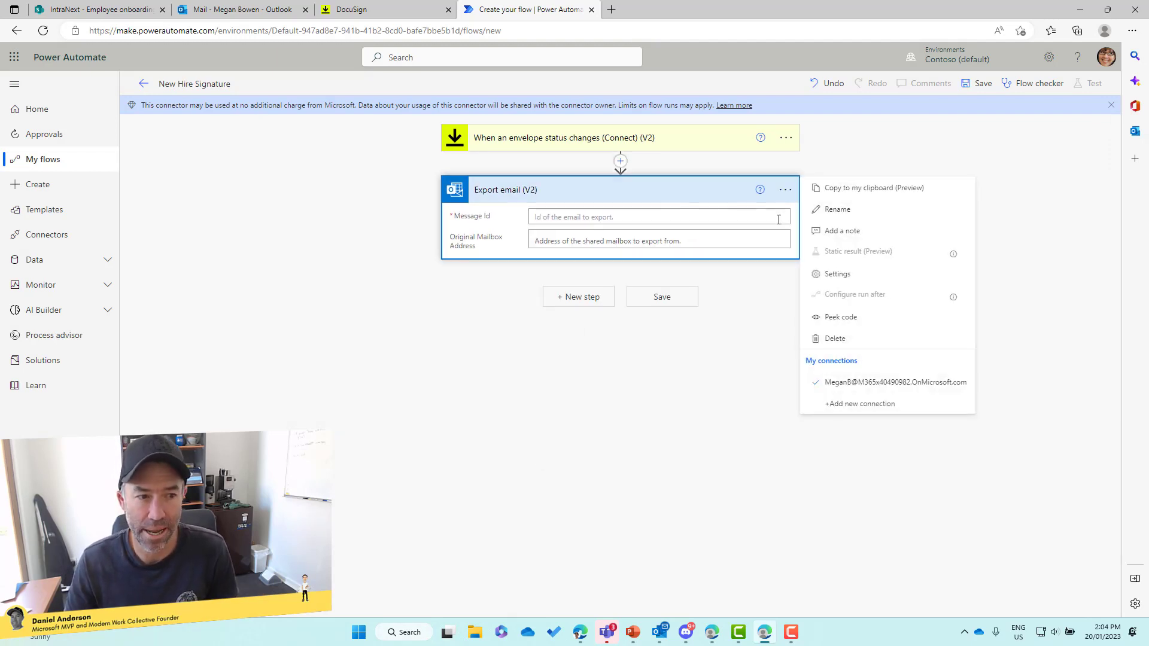
{"action": "left_click", "coordinate": [844, 339]}
{"action": "left_click", "coordinate": [569, 356]}
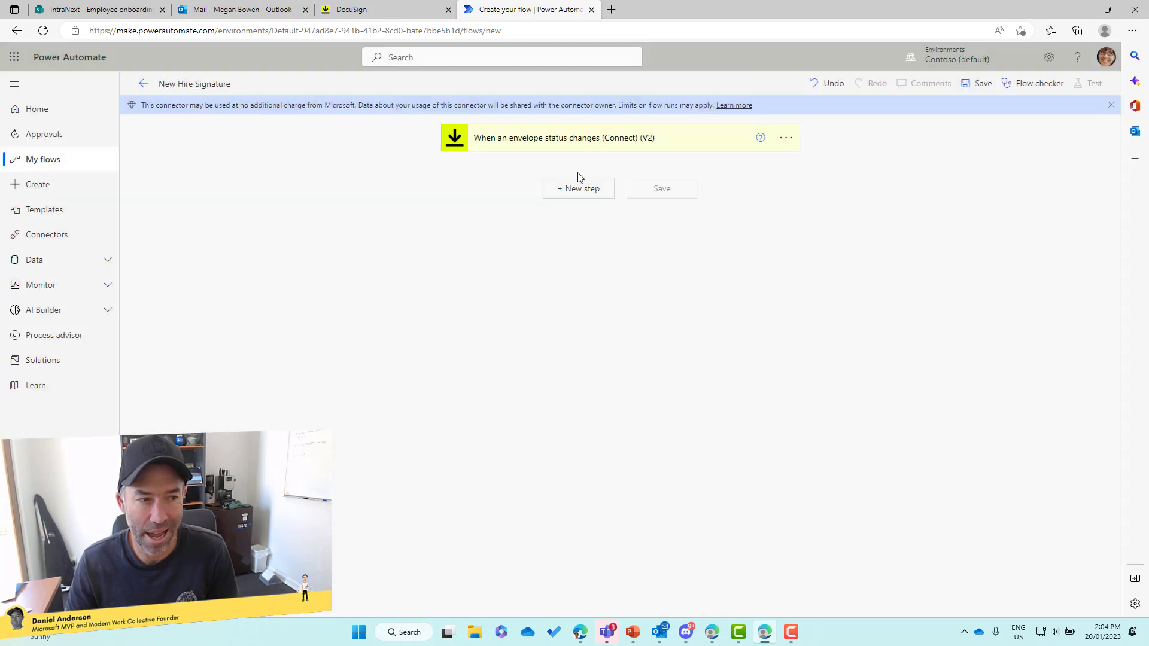
Step: Add the Office 365 Outlook action "Send an email (V2)" after the trigger and address it to the dynamic value Recipient Email
{"action": "left_click", "coordinate": [592, 190]}
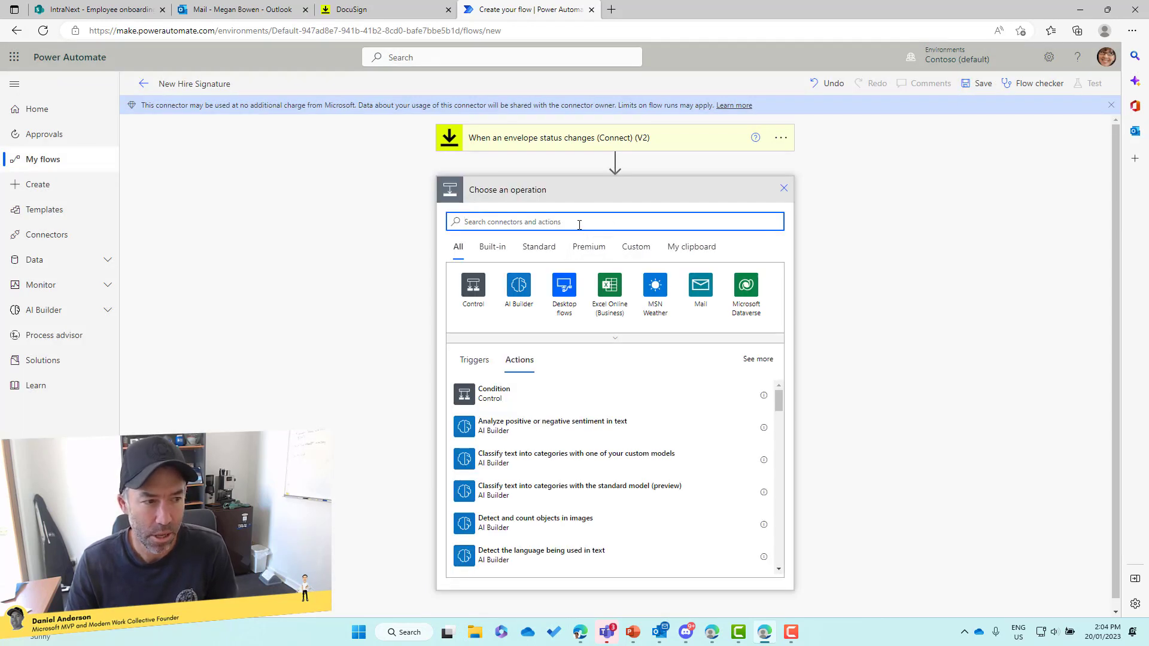
{"action": "type", "text": "email"}
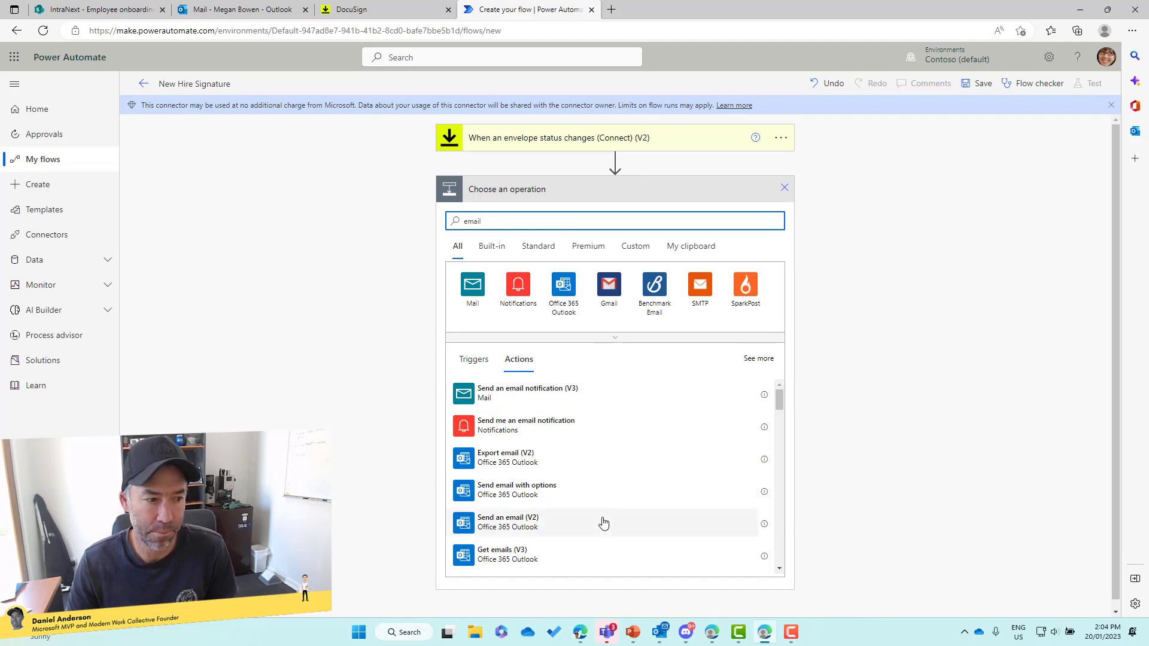
{"action": "left_click", "coordinate": [506, 526]}
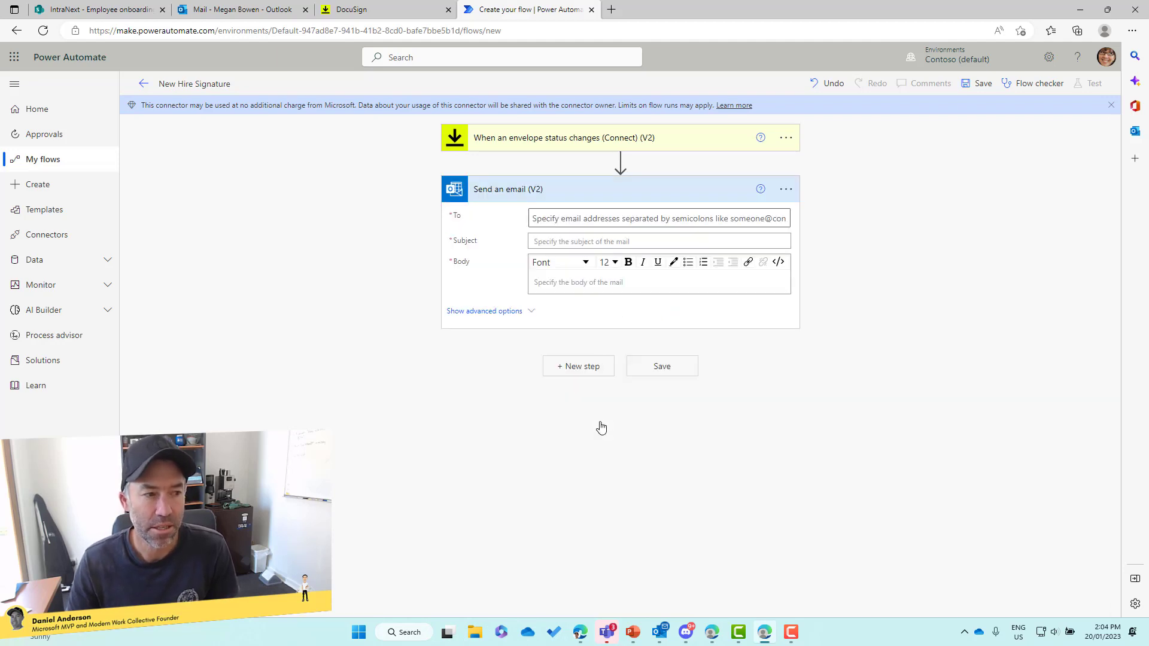
{"action": "left_click", "coordinate": [564, 220]}
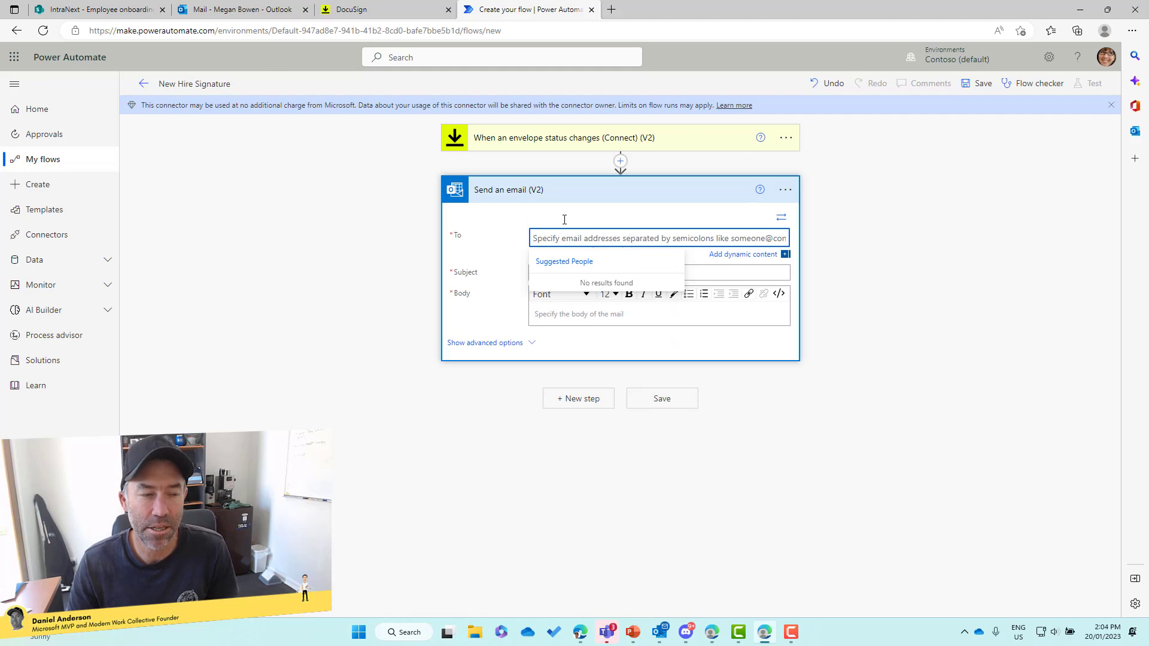
{"action": "left_click", "coordinate": [733, 254]}
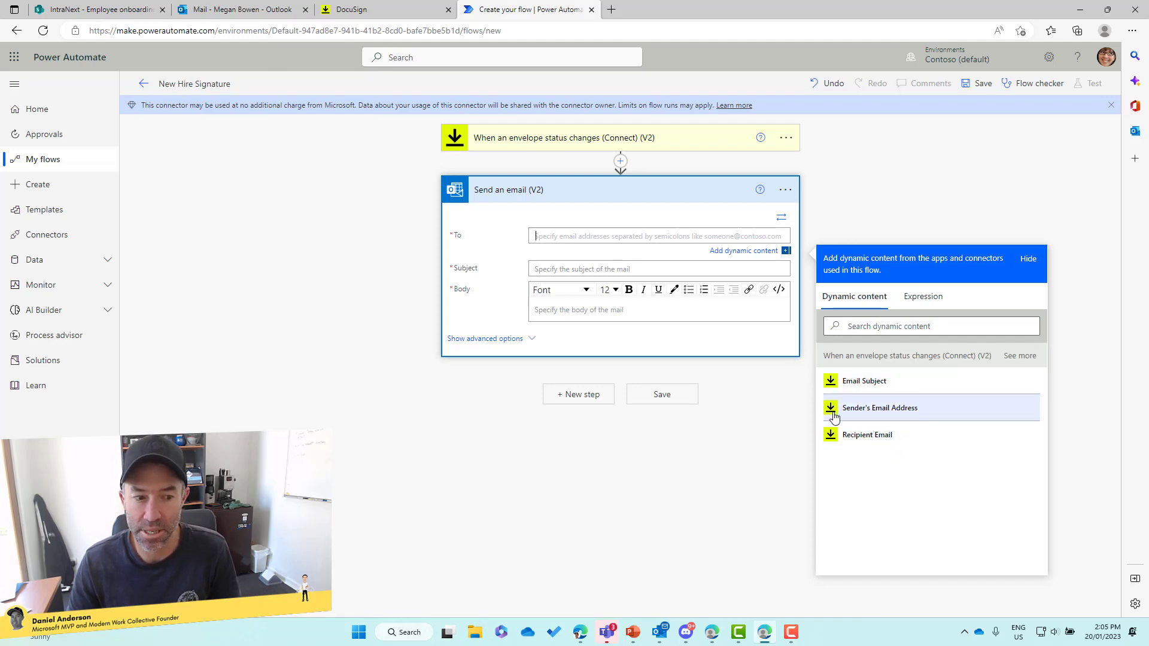
{"action": "left_click", "coordinate": [868, 443]}
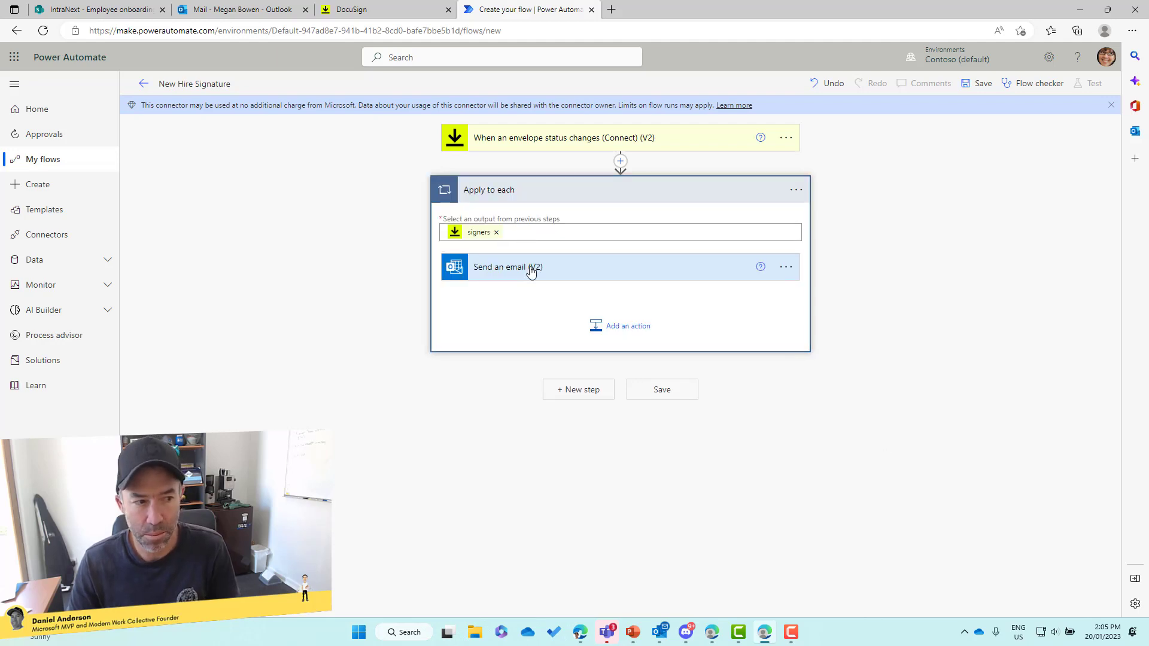
Step: Expand the Send an email (V2) action inside the Apply to each loop and set its subject to "Welcome aboard to Contoso"
{"action": "left_click", "coordinate": [541, 271]}
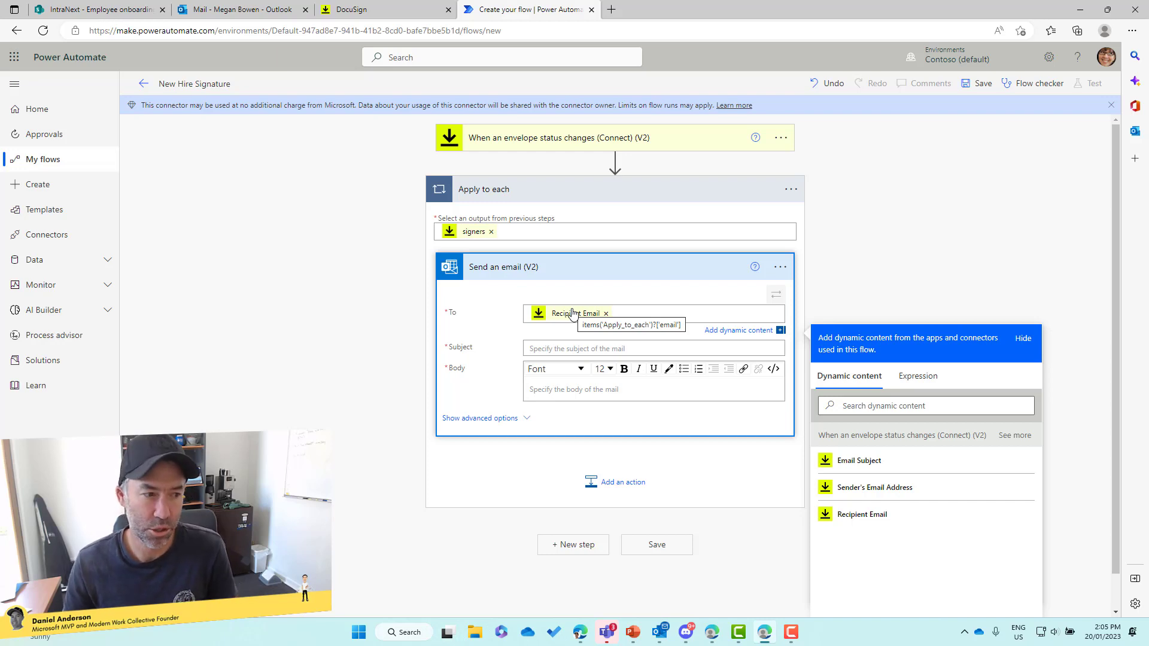
{"action": "left_click", "coordinate": [596, 352]}
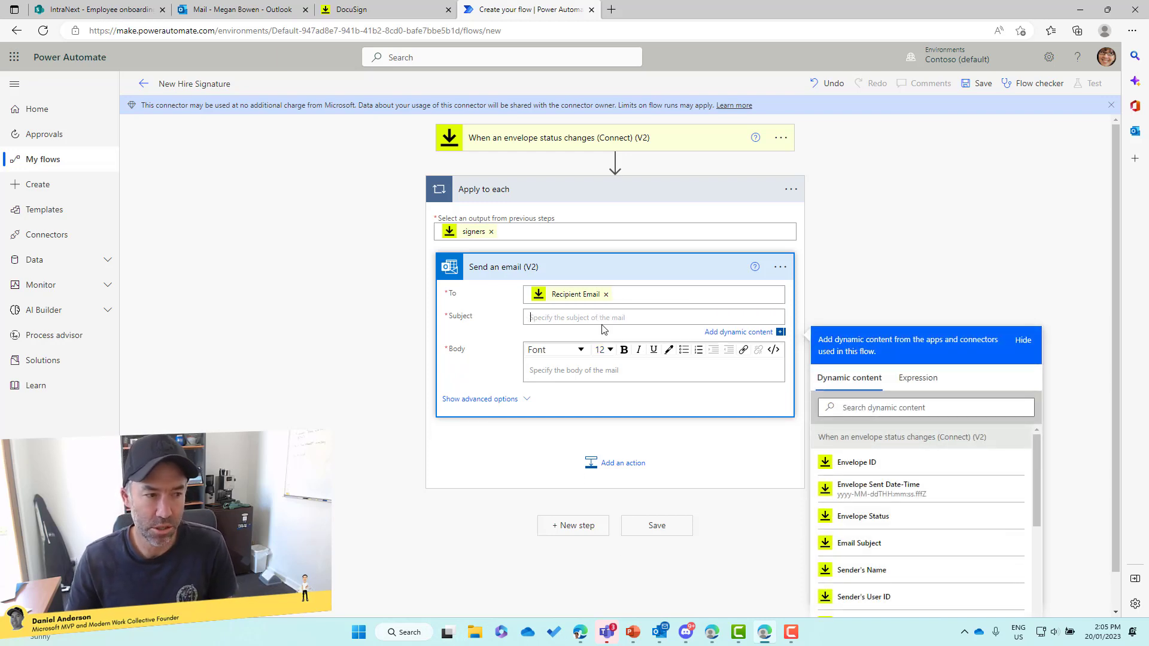
{"action": "type", "text": "We"}
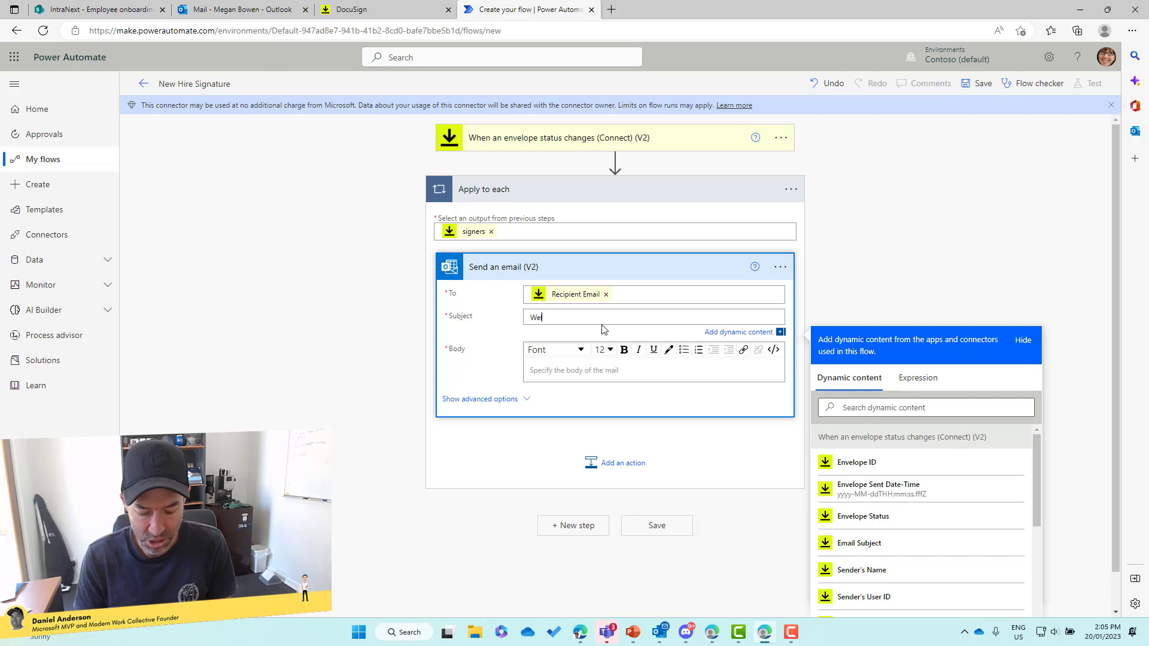
{"action": "type", "text": "lcome ab"}
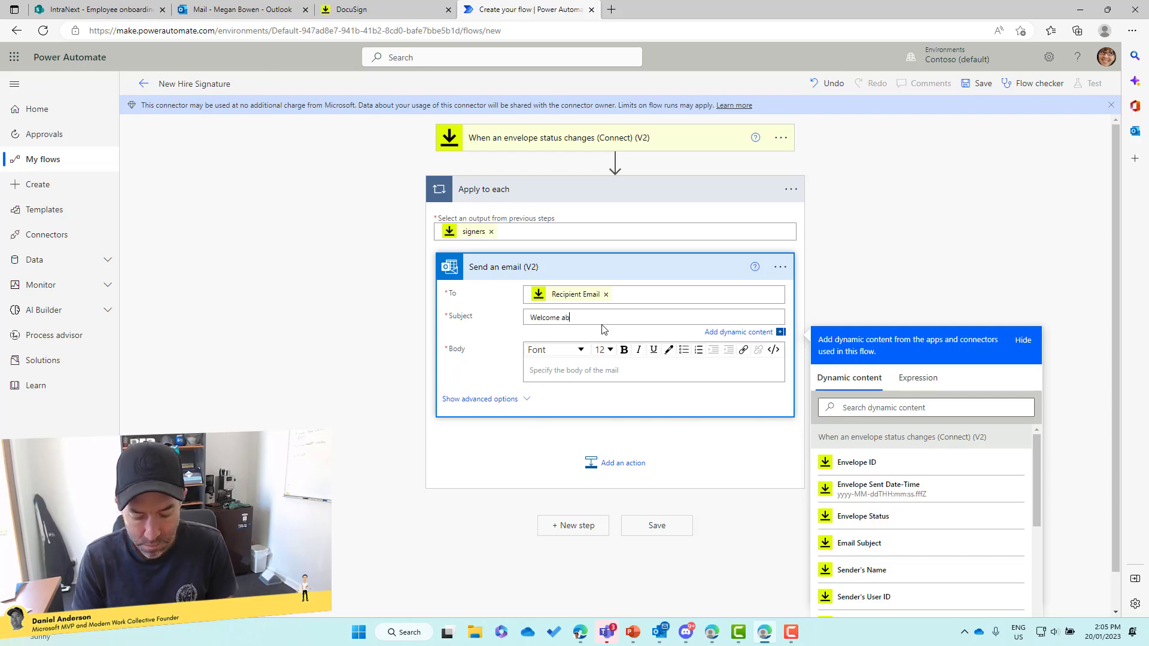
{"action": "type", "text": "oard to "}
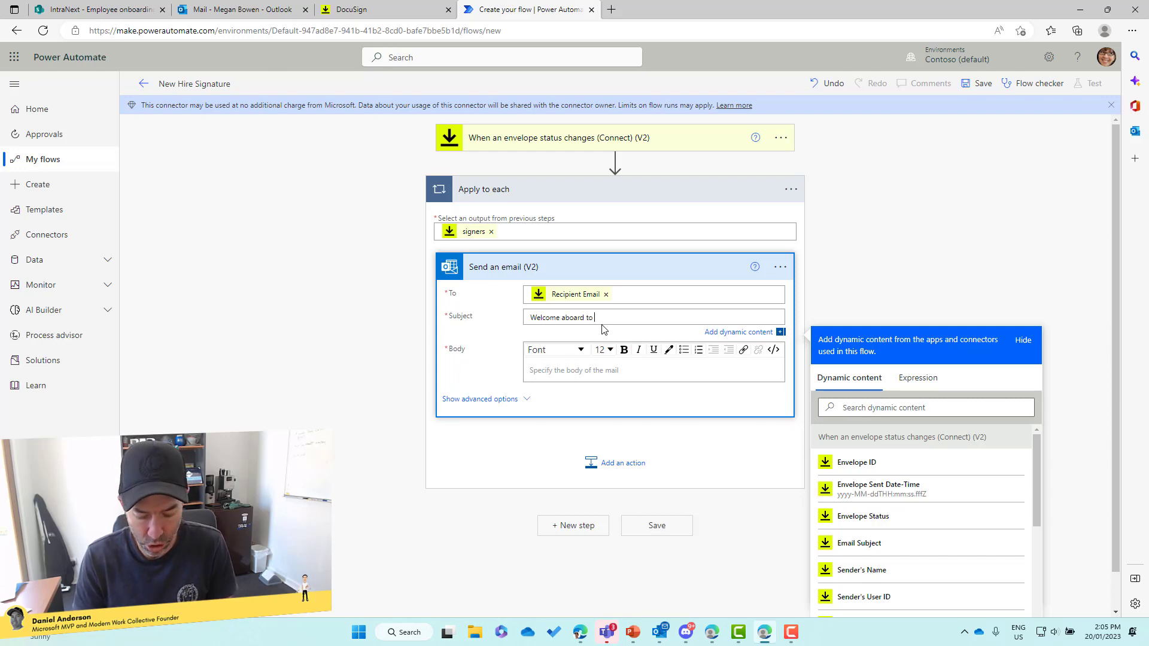
{"action": "type", "text": "COnt"}
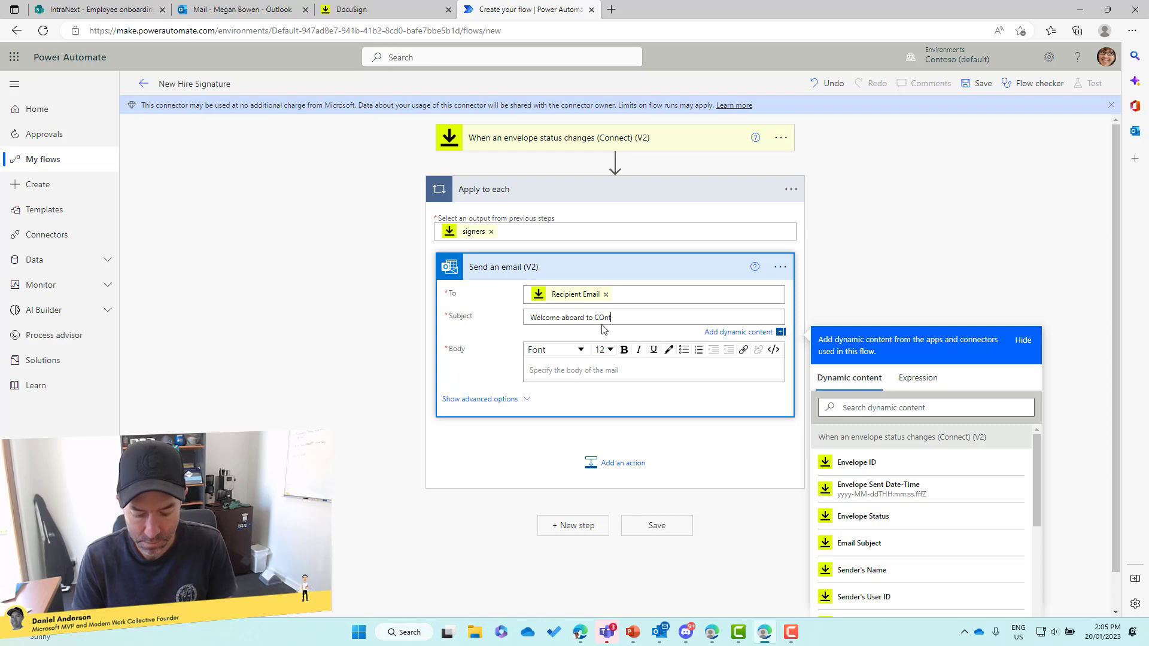
{"action": "type", "text": "oso"}
{"action": "key", "text": "BackSpace"}
{"action": "key", "text": "BackSpace"}
{"action": "key", "text": "BackSpace"}
{"action": "key", "text": "BackSpace"}
{"action": "key", "text": "BackSpace"}
{"action": "key", "text": "BackSpace"}
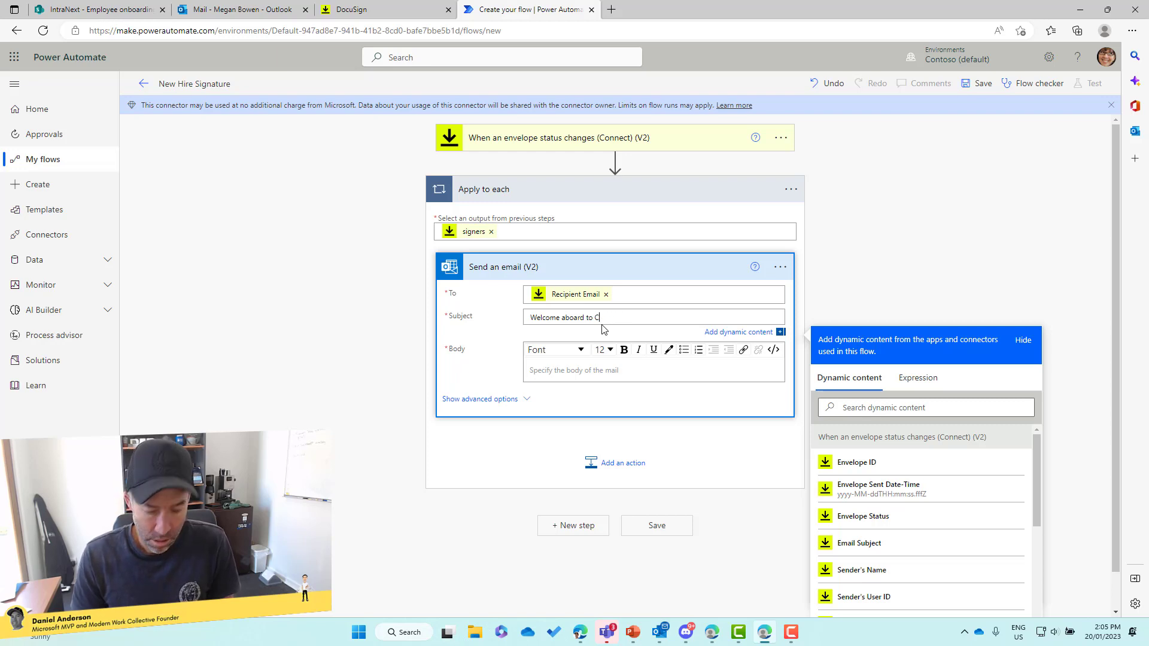
{"action": "type", "text": "ontoso"}
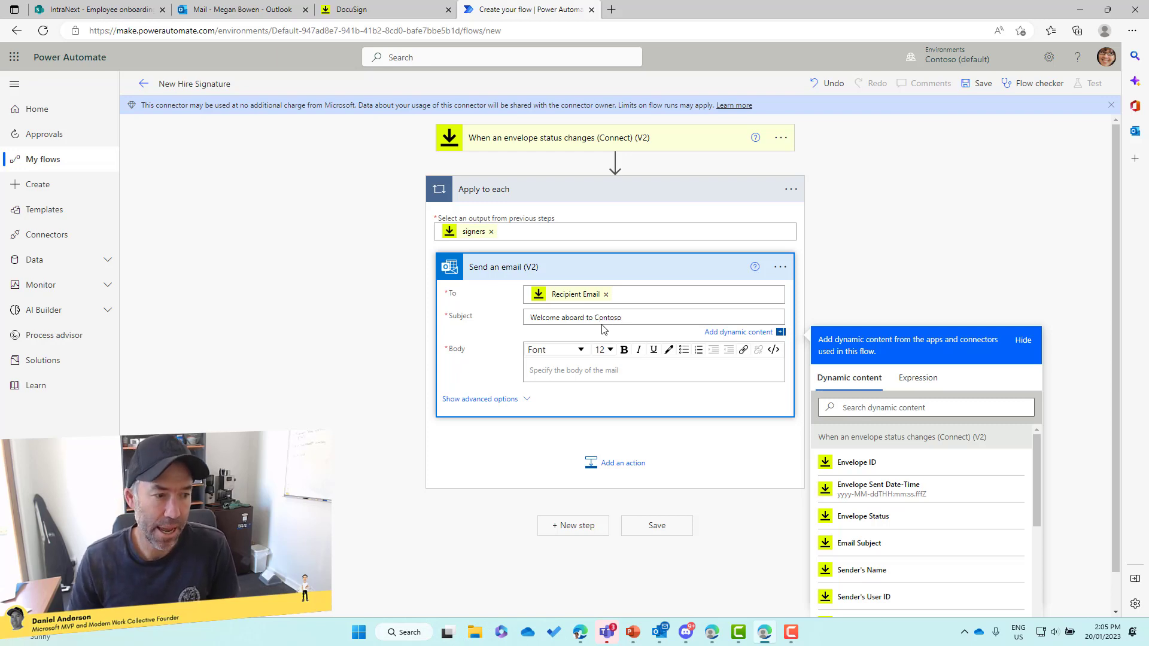
Step: Write the email body "G'day there [Recipient Name], great to have you as part of the team", inserting Recipient Name as dynamic content
{"action": "left_click", "coordinate": [572, 369]}
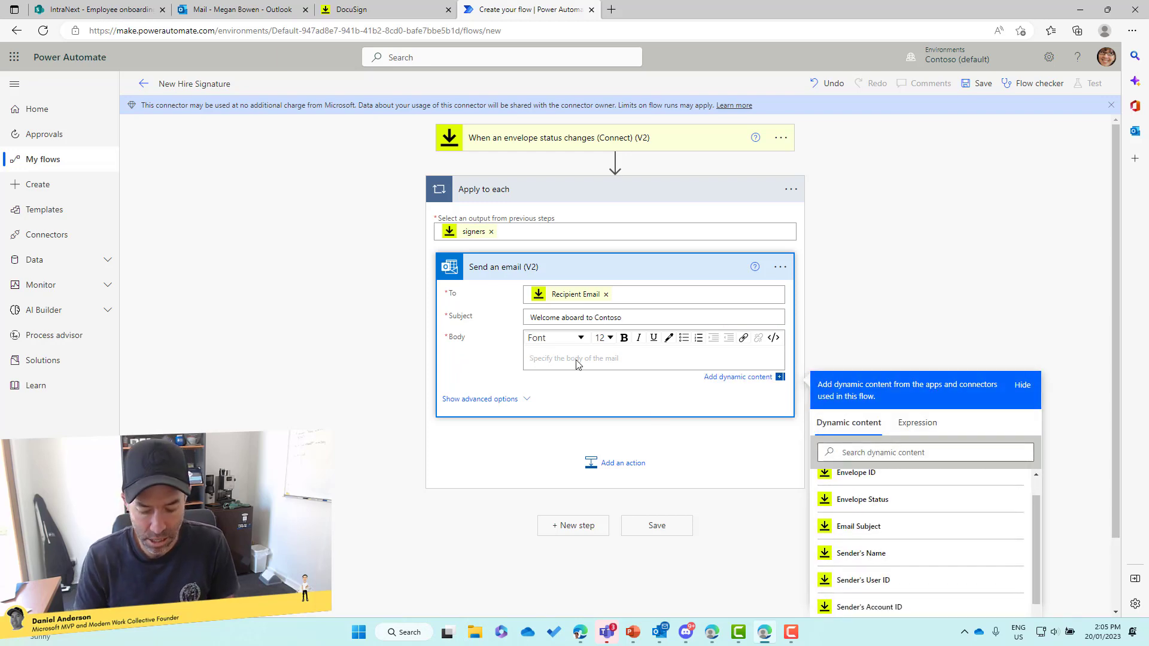
{"action": "type", "text": "G'day "}
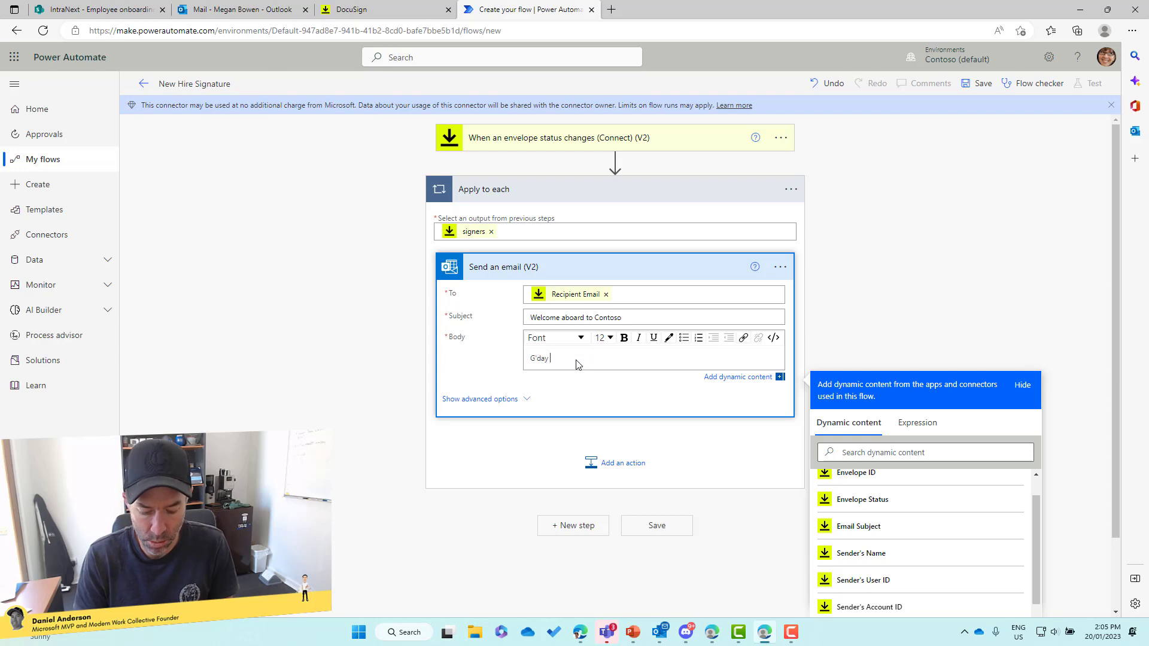
{"action": "type", "text": "there"}
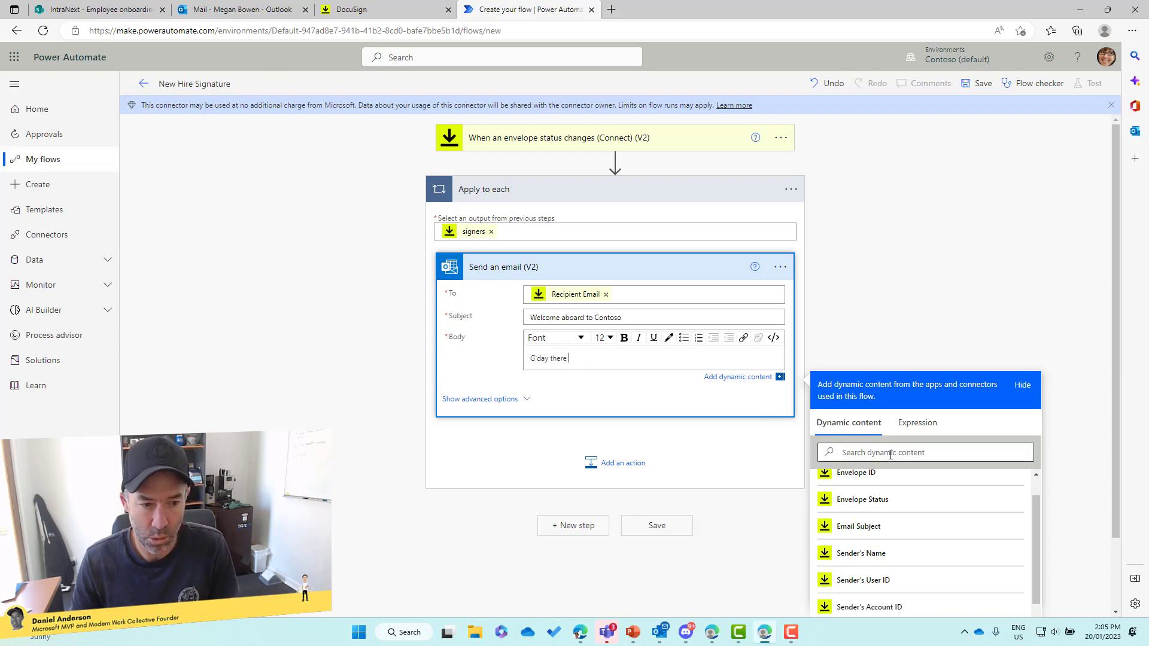
{"action": "left_click", "coordinate": [890, 454]}
{"action": "type", "text": "name"}
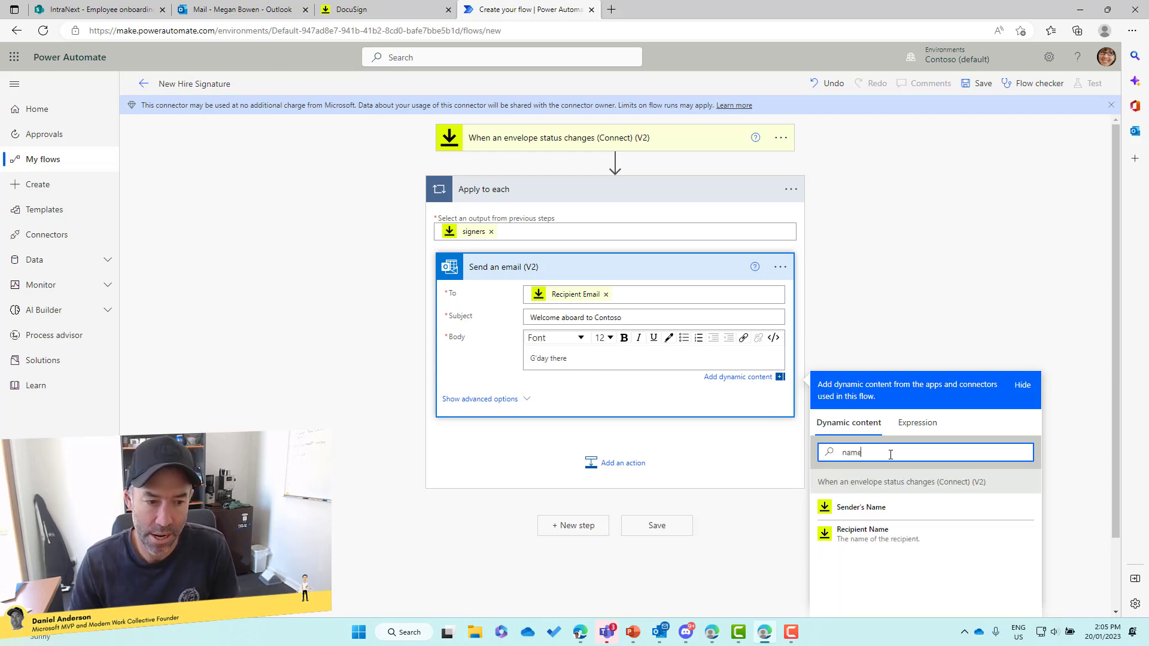
{"action": "left_click", "coordinate": [873, 538]}
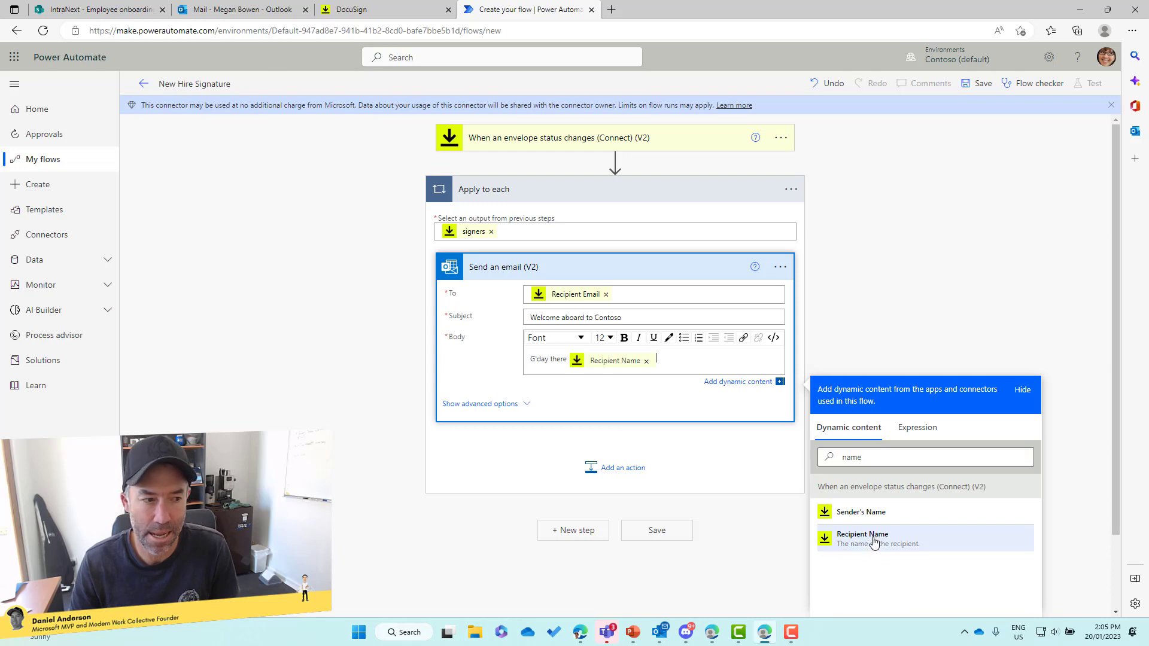
{"action": "type", "text": ", great"}
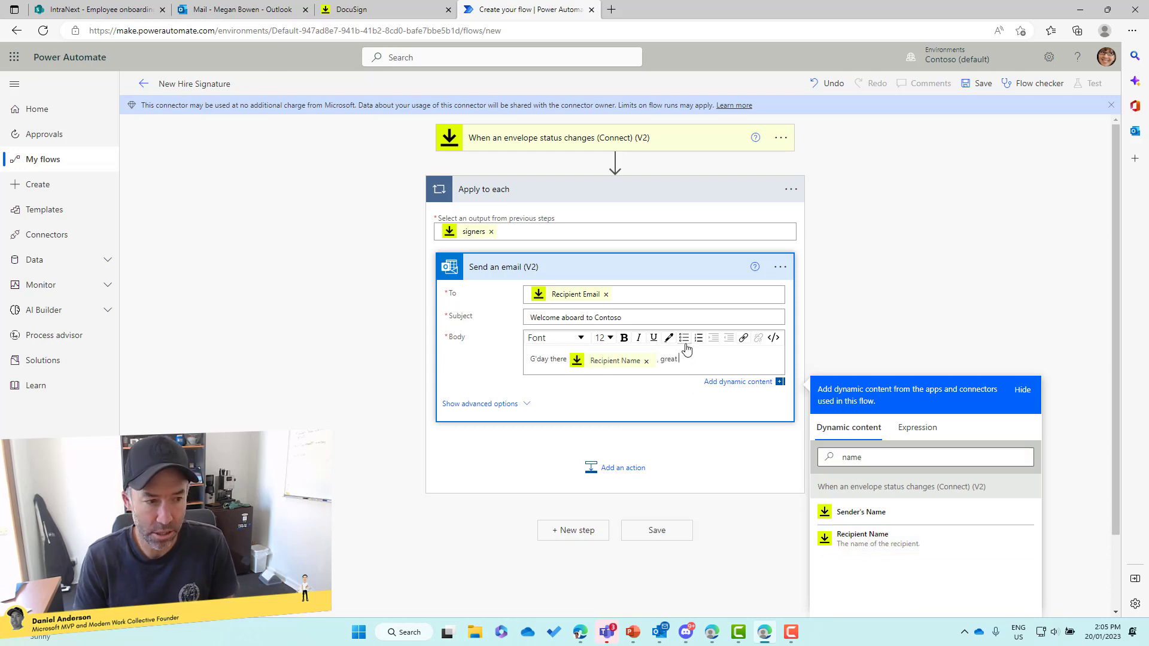
{"action": "type", "text": " to have you as"}
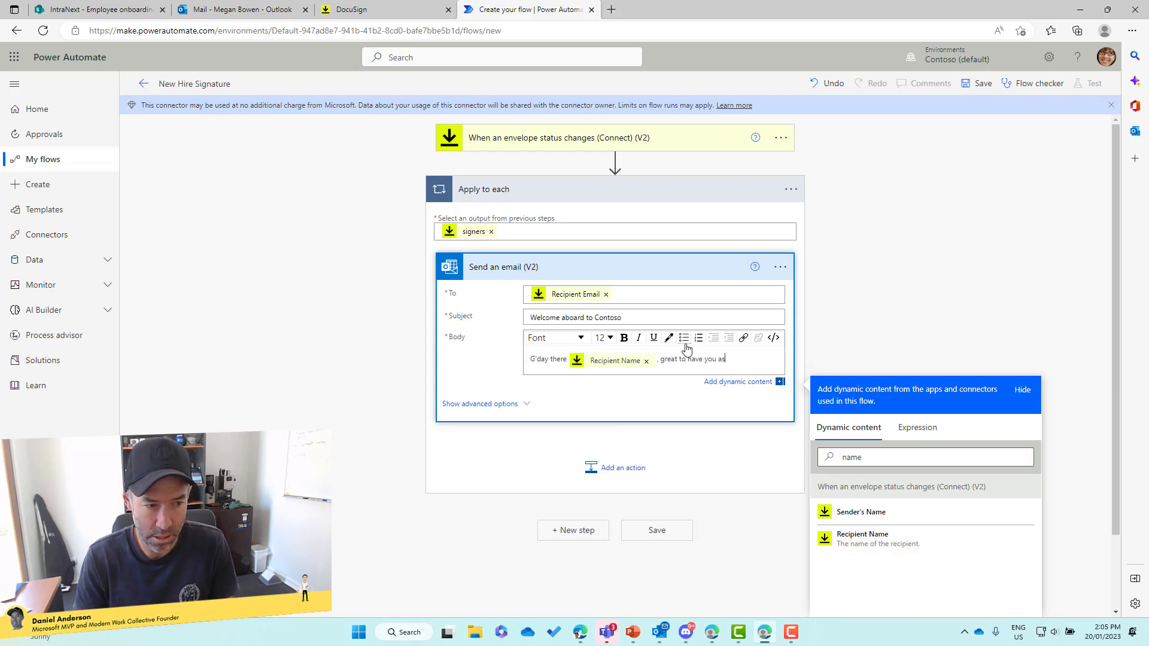
{"action": "type", "text": " part of the t"}
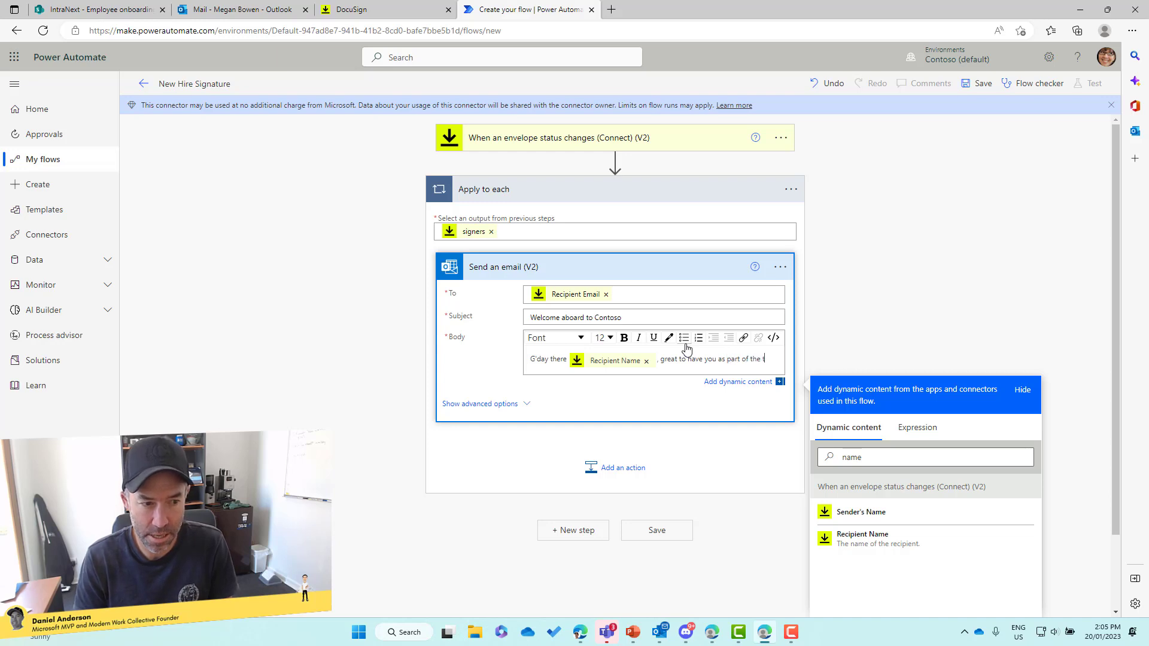
{"action": "type", "text": "eam"}
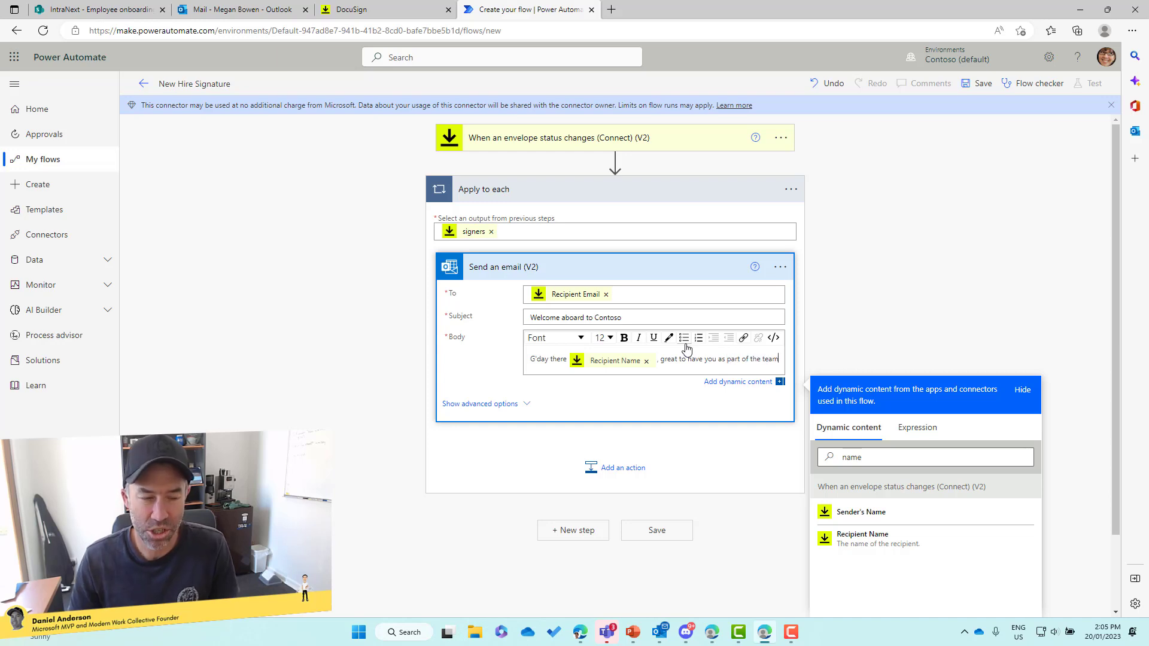
{"action": "left_click", "coordinate": [522, 453]}
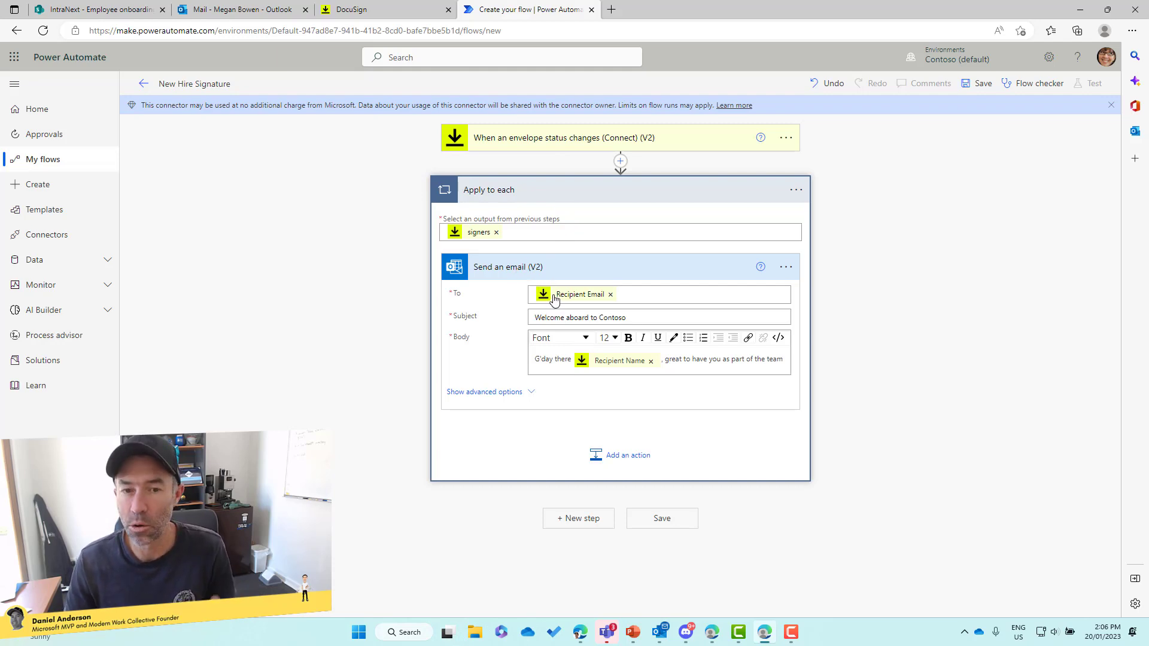
Step: Add the SharePoint Create item action after Send an email (V2) inside the Apply to each loop, consulting the Employee onboarding list in SharePoint
{"action": "mouse_move", "coordinate": [555, 294]}
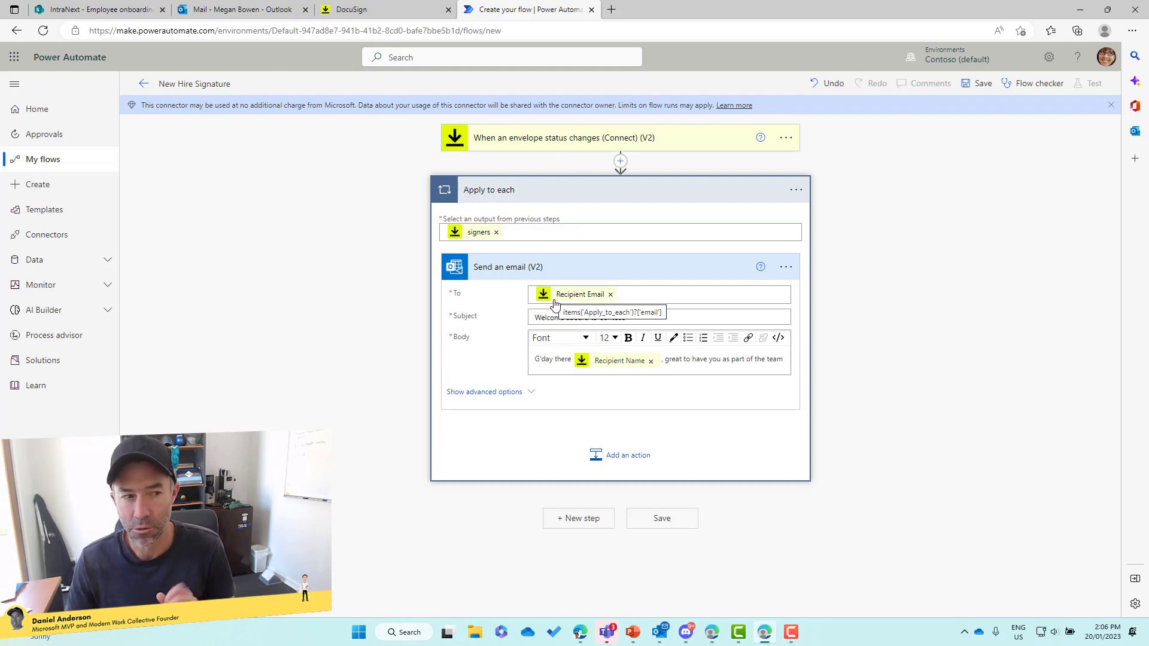
{"action": "left_click", "coordinate": [628, 462]}
{"action": "left_click", "coordinate": [99, 10]}
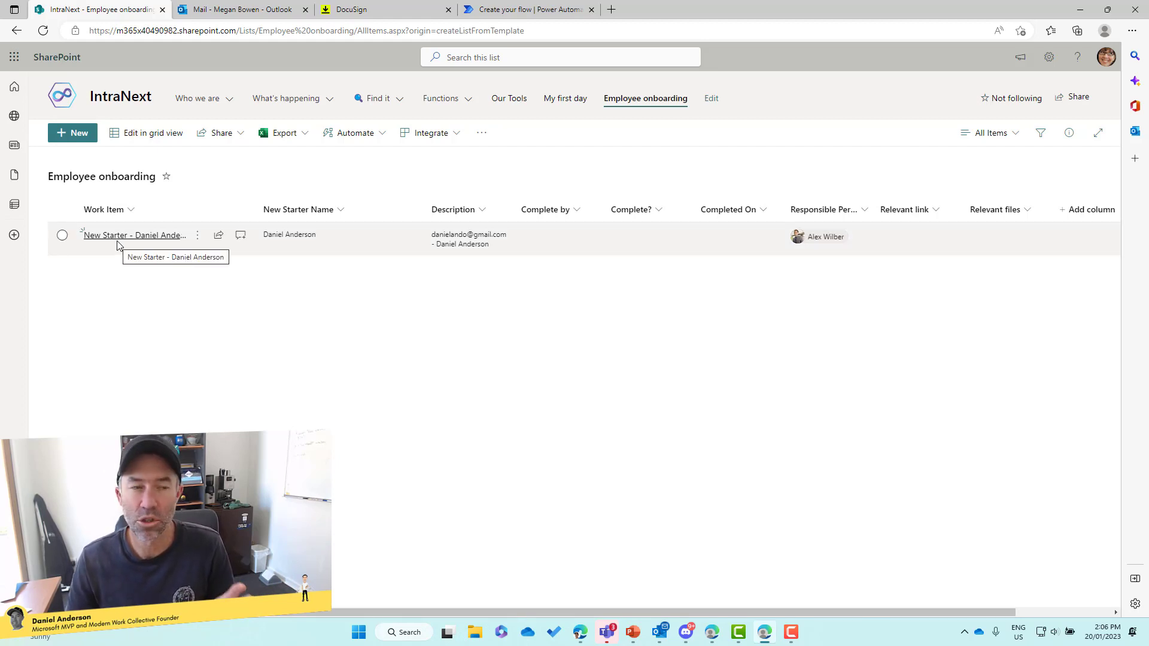
{"action": "left_click", "coordinate": [494, 12]}
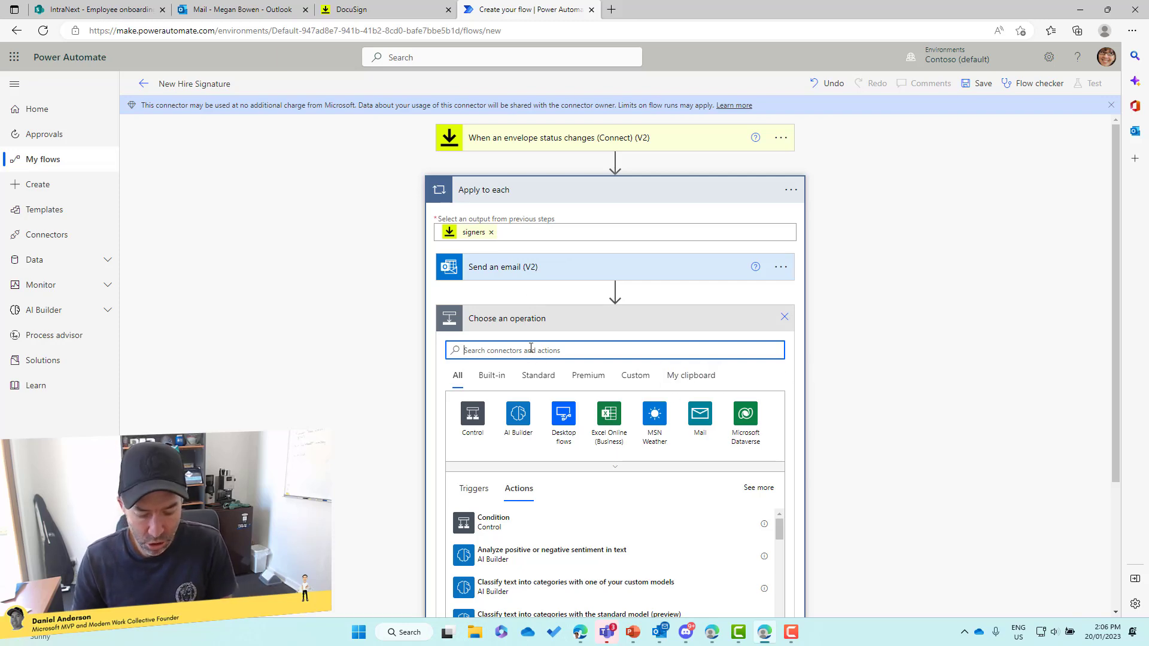
{"action": "type", "text": "create ite"}
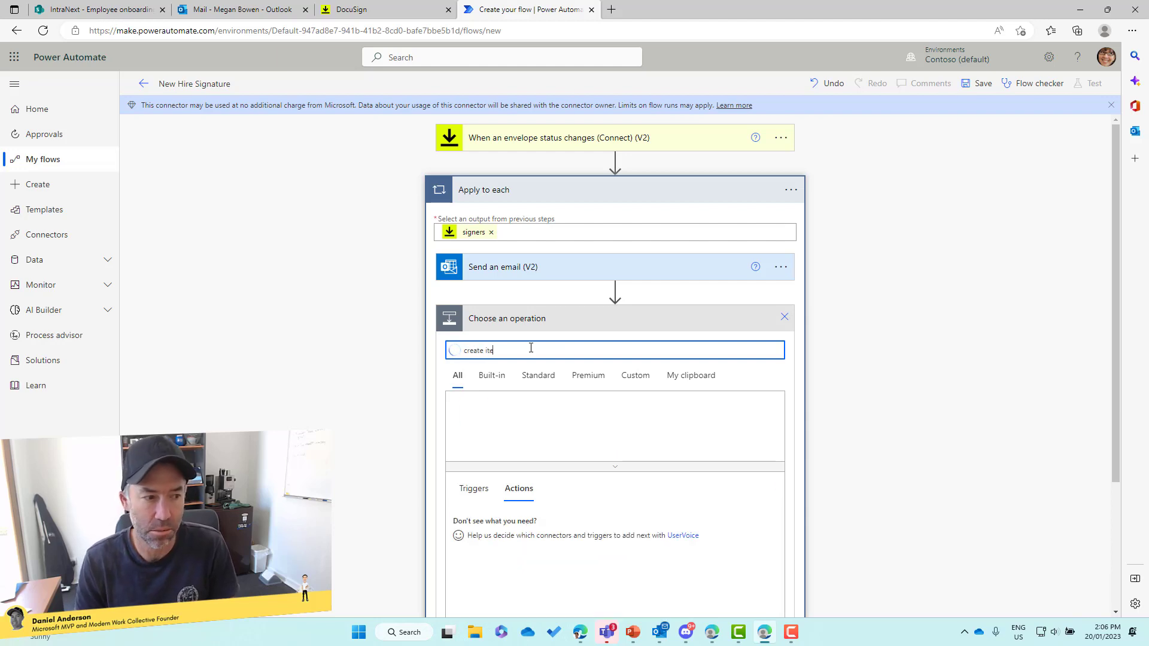
{"action": "type", "text": "m"}
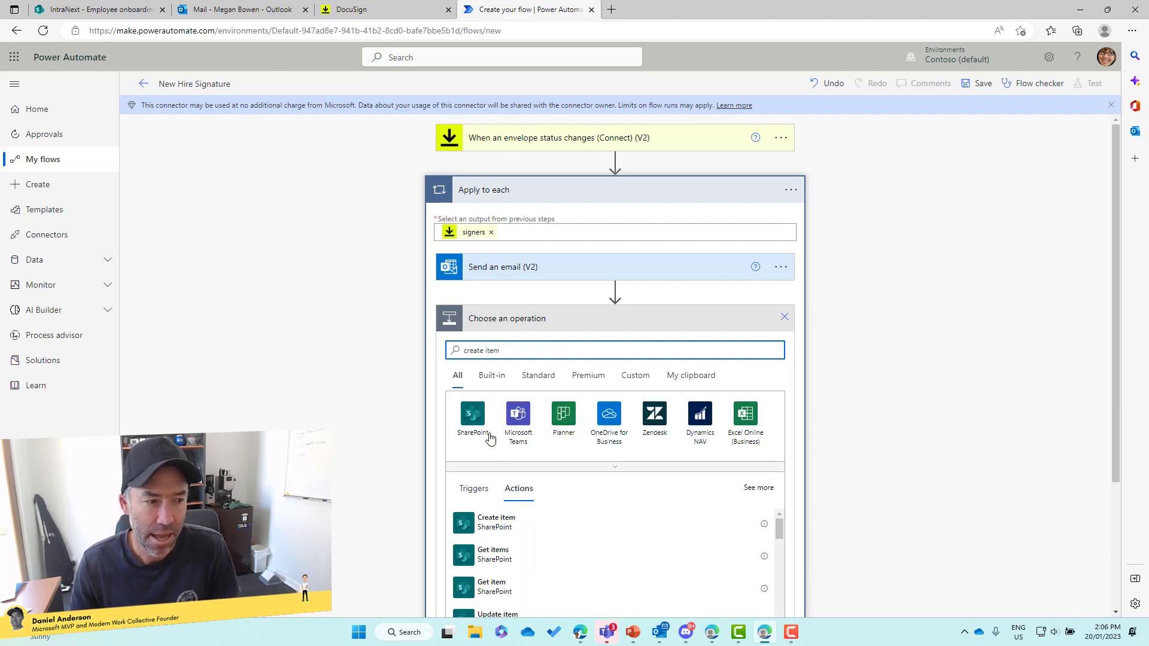
{"action": "scroll", "coordinate": [490, 439], "scroll_direction": "down", "scroll_amount": 1}
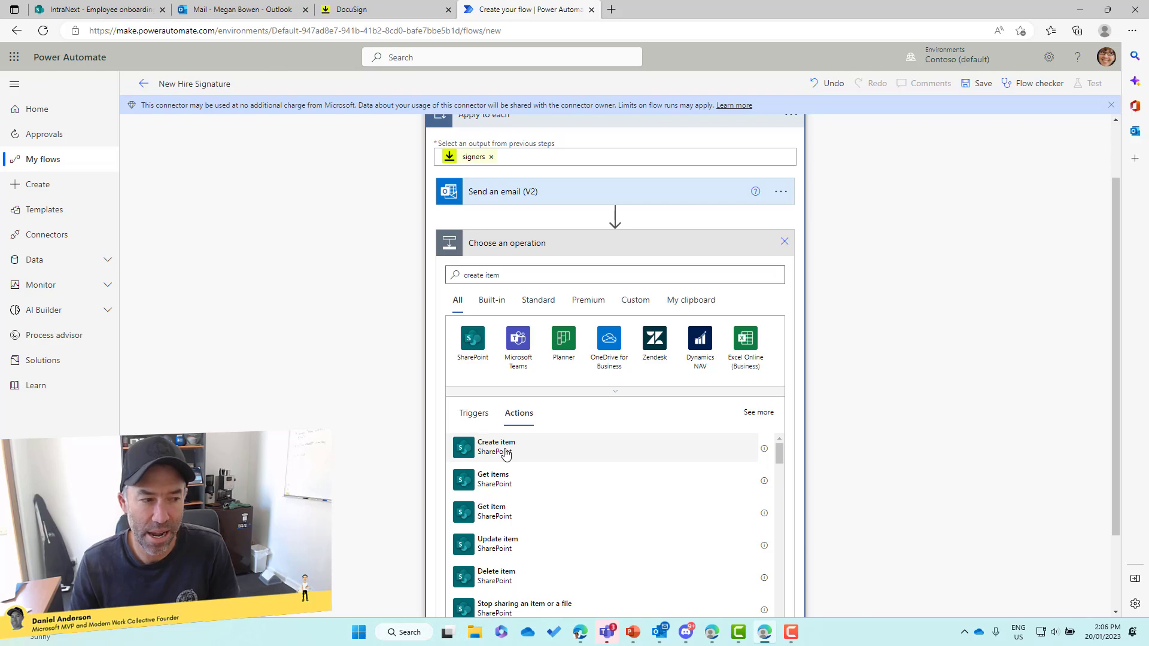
{"action": "left_click", "coordinate": [506, 453]}
Step: Point the Create item action to the IntraNext site and its Employee onboarding list
{"action": "left_click", "coordinate": [546, 347]}
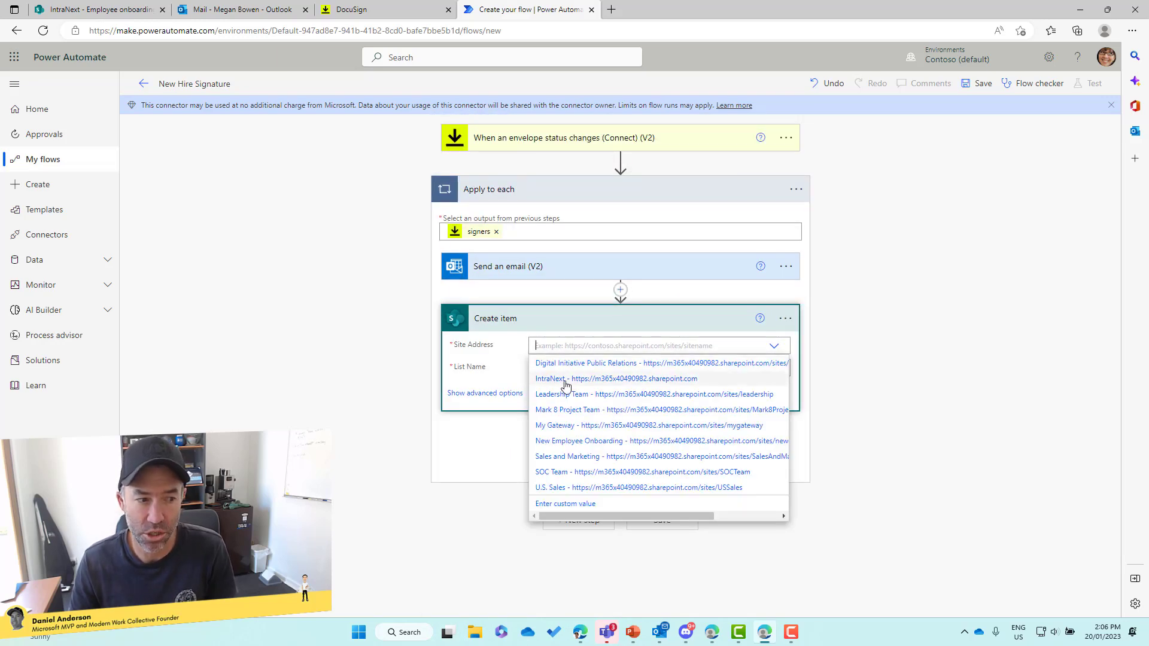
{"action": "left_click", "coordinate": [564, 379]}
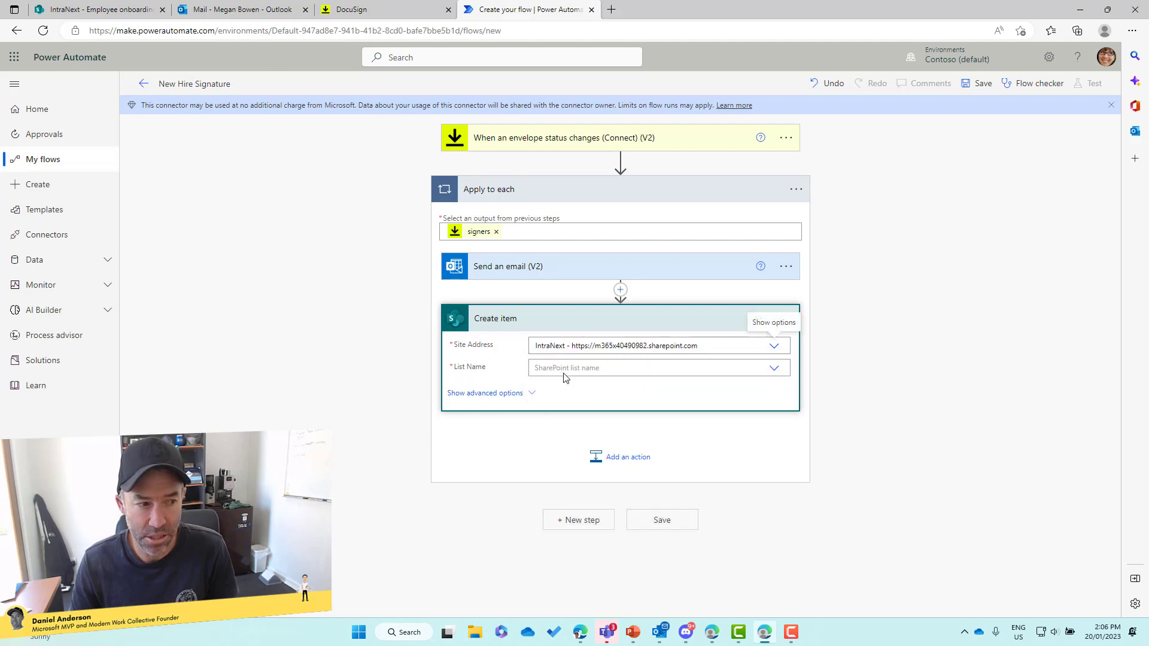
{"action": "left_click", "coordinate": [567, 368]}
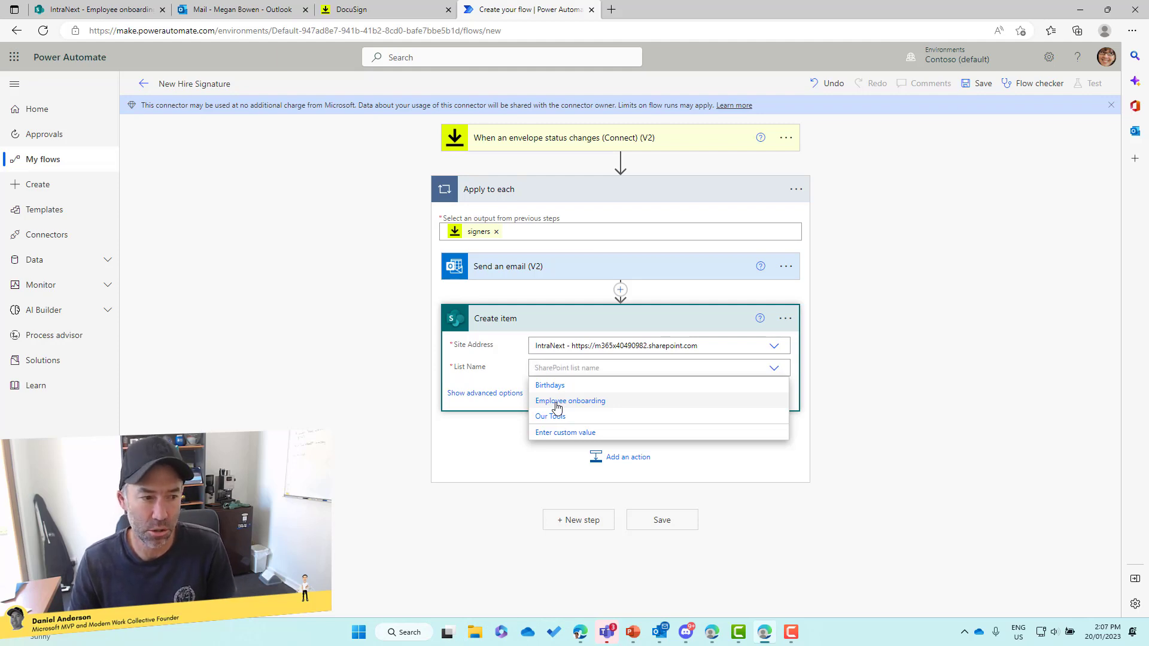
{"action": "left_click", "coordinate": [556, 401]}
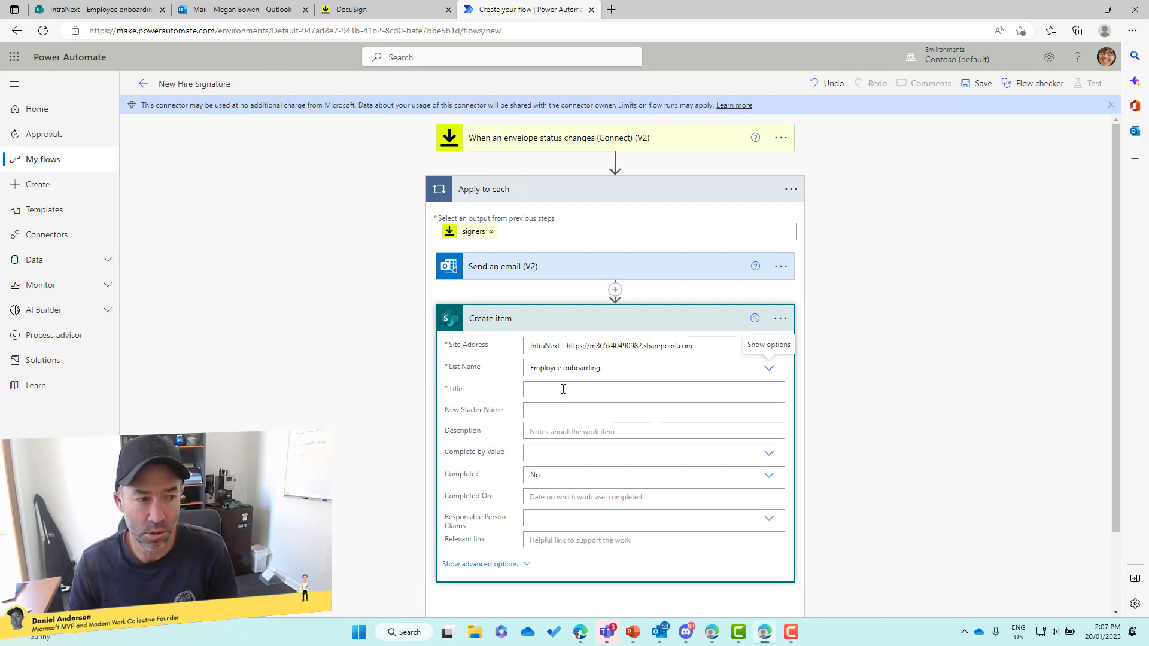
Step: Set the item's title to "New Hire Account Creation - " followed by the dynamic value Recipient Name
{"action": "left_click", "coordinate": [563, 389]}
{"action": "type", "text": "New"}
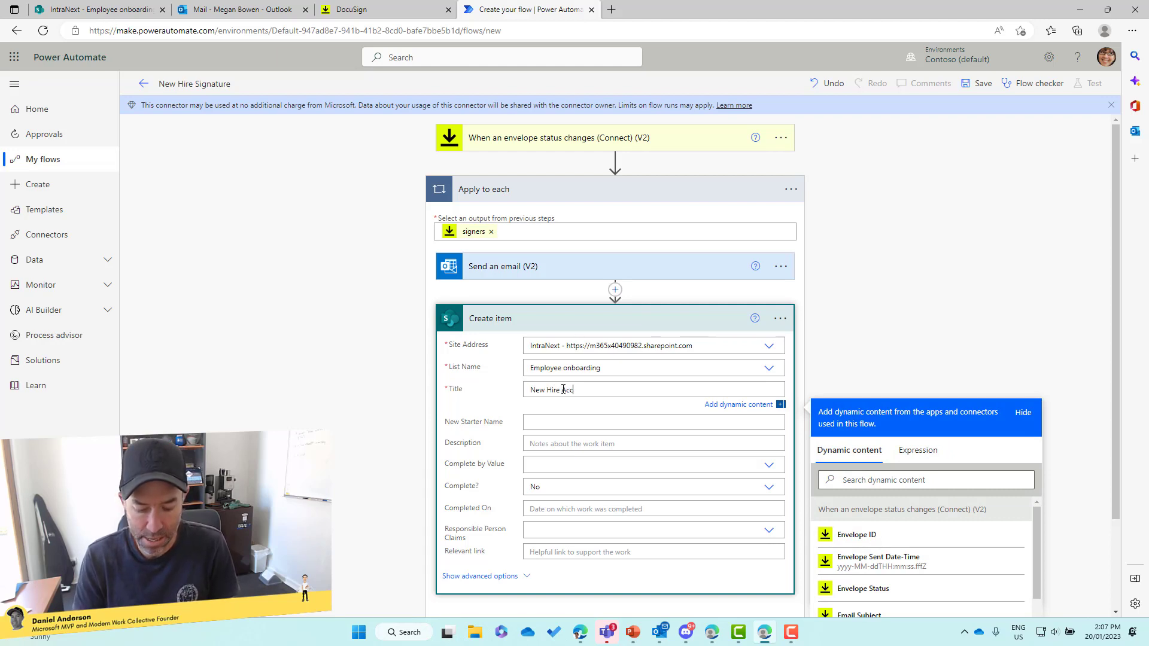
{"action": "type", "text": "Hire Account Creat"}
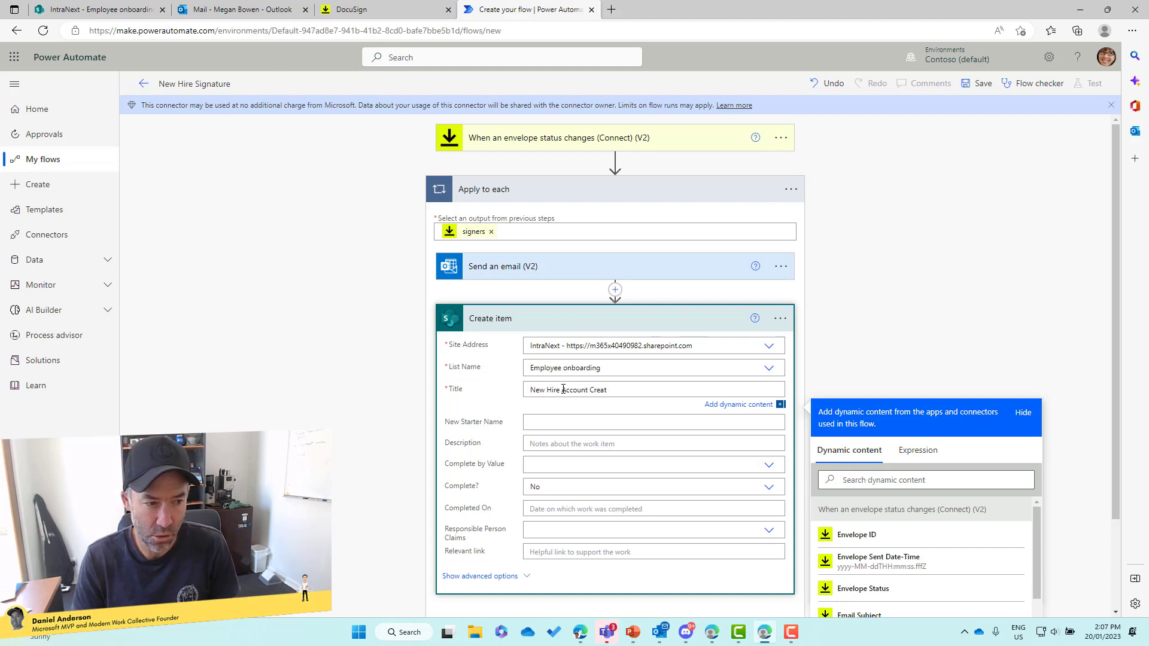
{"action": "type", "text": "ion -"}
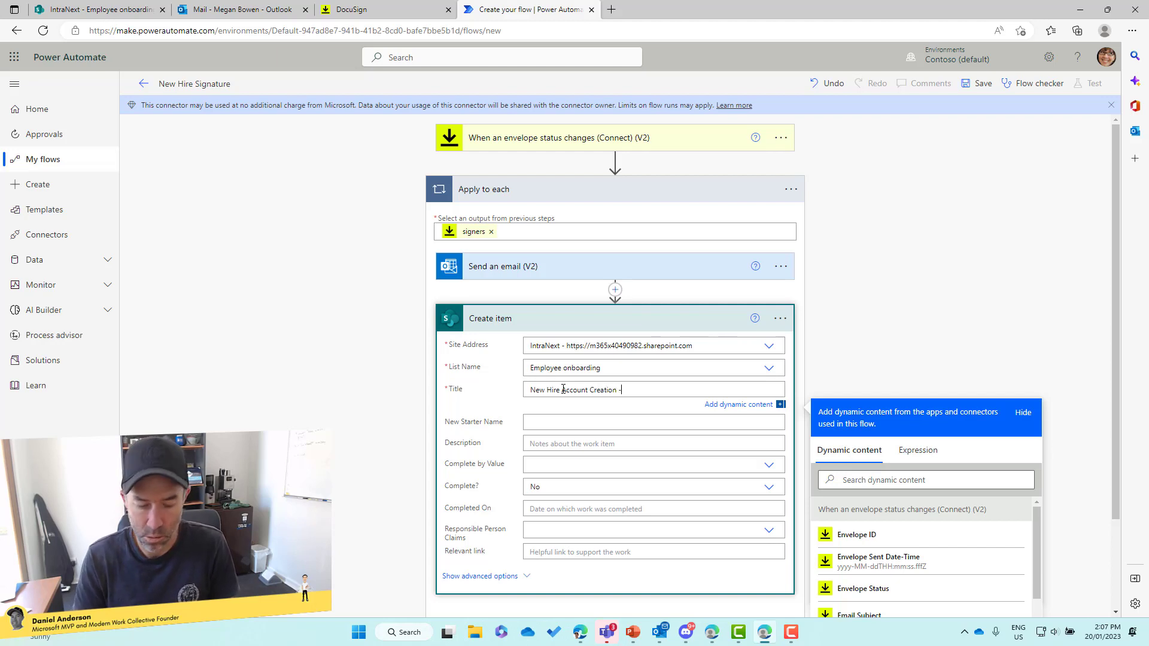
{"action": "scroll", "coordinate": [891, 565], "scroll_direction": "down", "scroll_amount": 4}
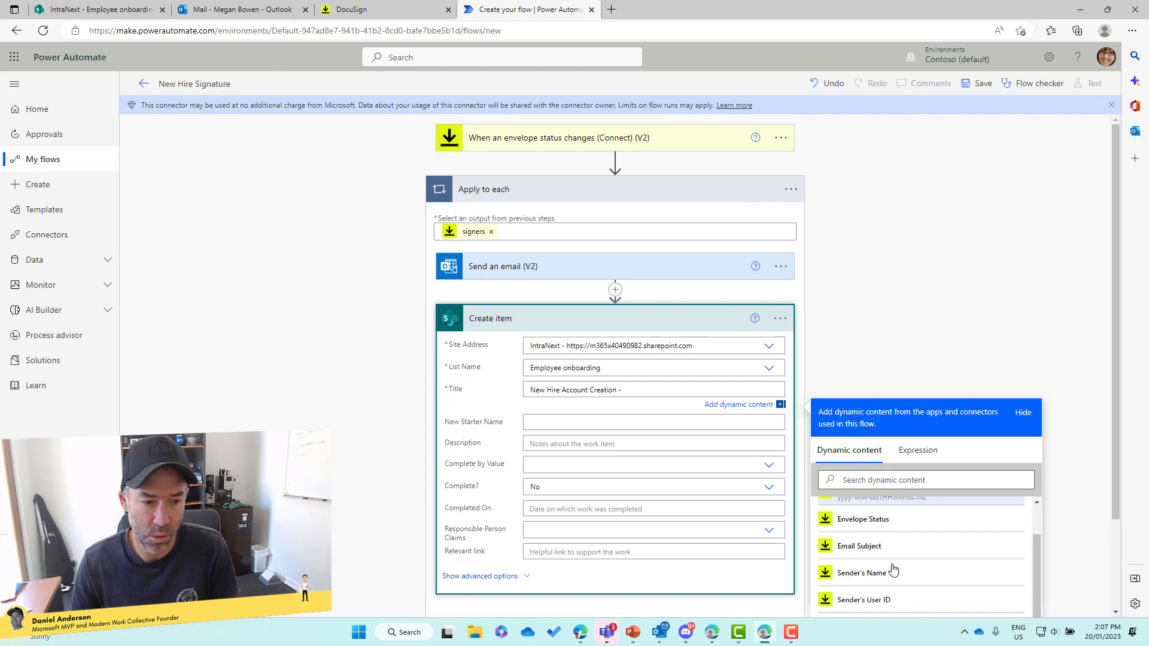
{"action": "scroll", "coordinate": [892, 570], "scroll_direction": "down", "scroll_amount": 2}
{"action": "left_click", "coordinate": [869, 480]}
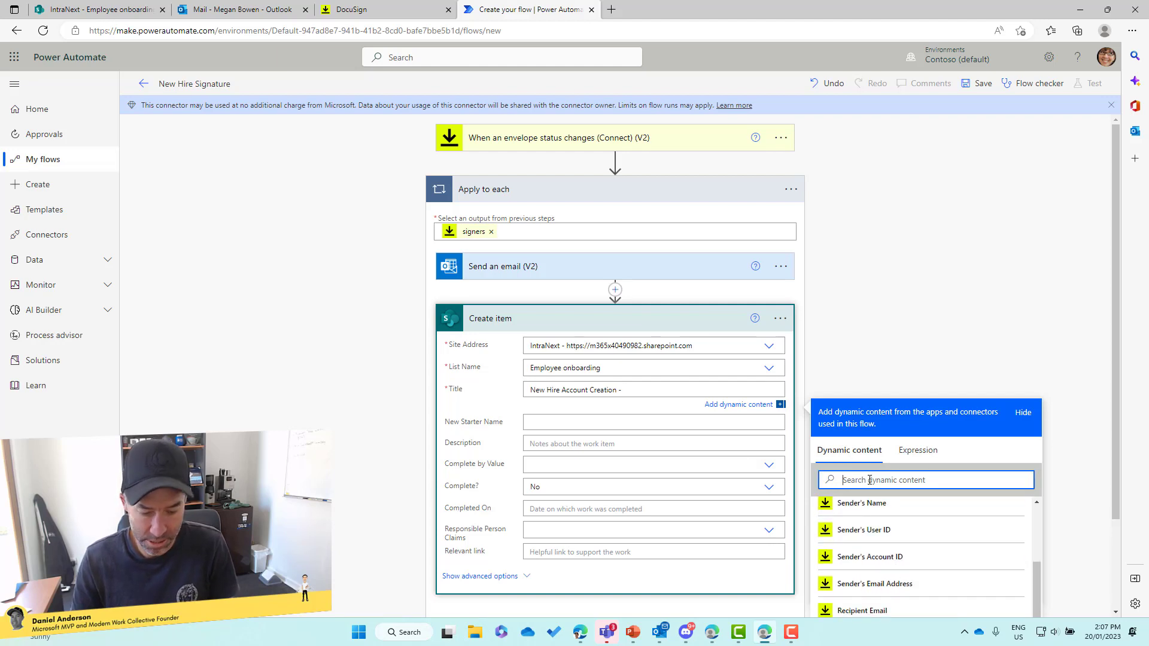
{"action": "type", "text": "name"}
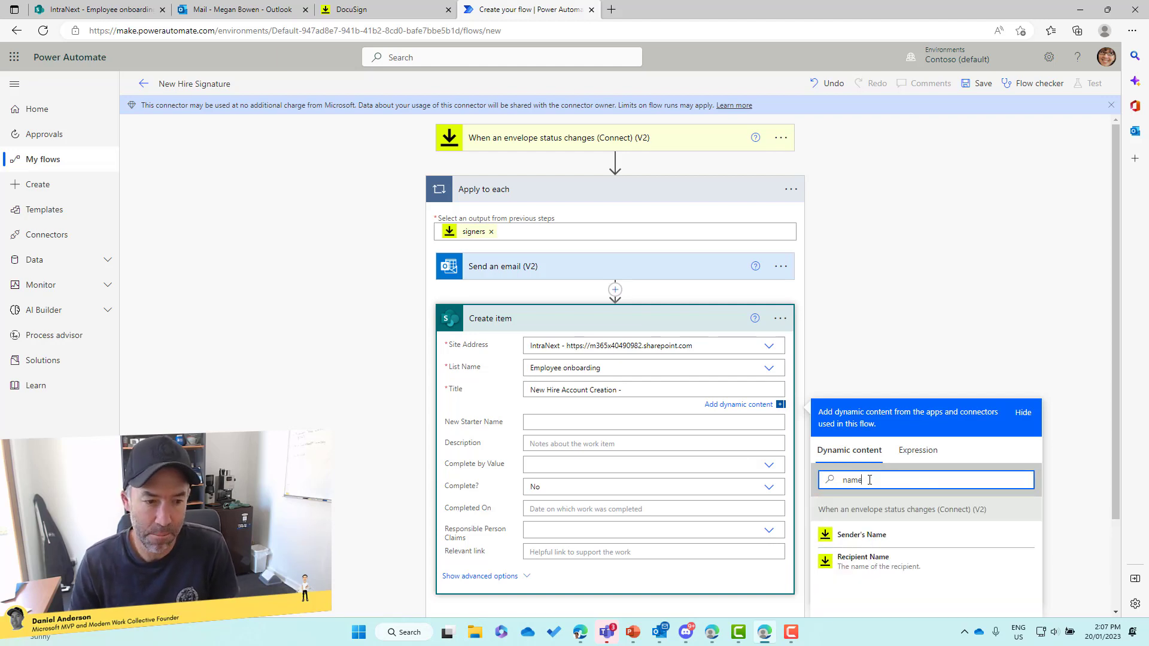
{"action": "left_click", "coordinate": [868, 560]}
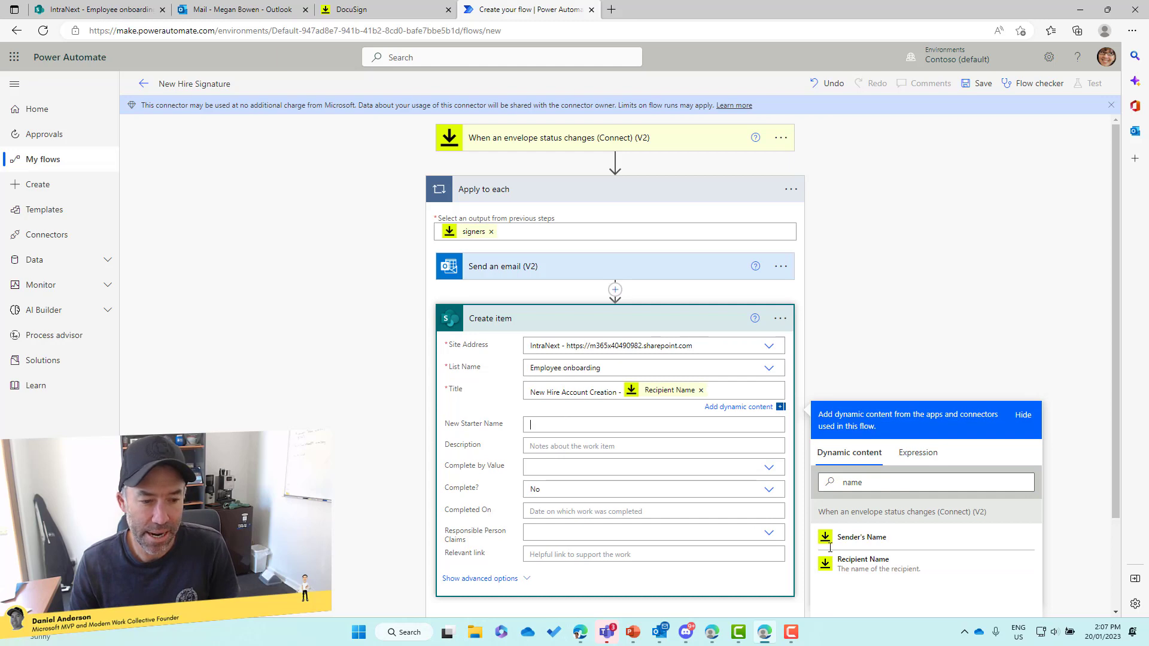
Step: Fill New Starter Name in the Create item action with the dynamic value Recipient Name
{"action": "scroll", "coordinate": [1114, 383], "scroll_direction": "down", "scroll_amount": 1}
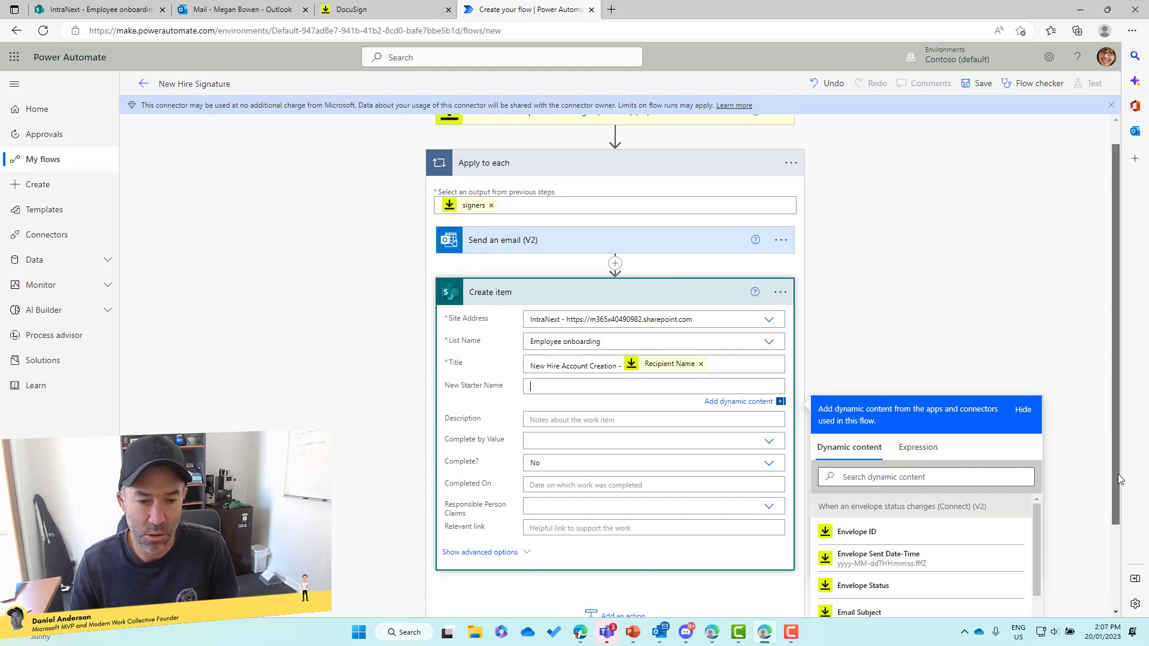
{"action": "scroll", "coordinate": [1113, 490], "scroll_direction": "down", "scroll_amount": 2}
{"action": "left_click", "coordinate": [872, 368]}
{"action": "type", "text": "na"}
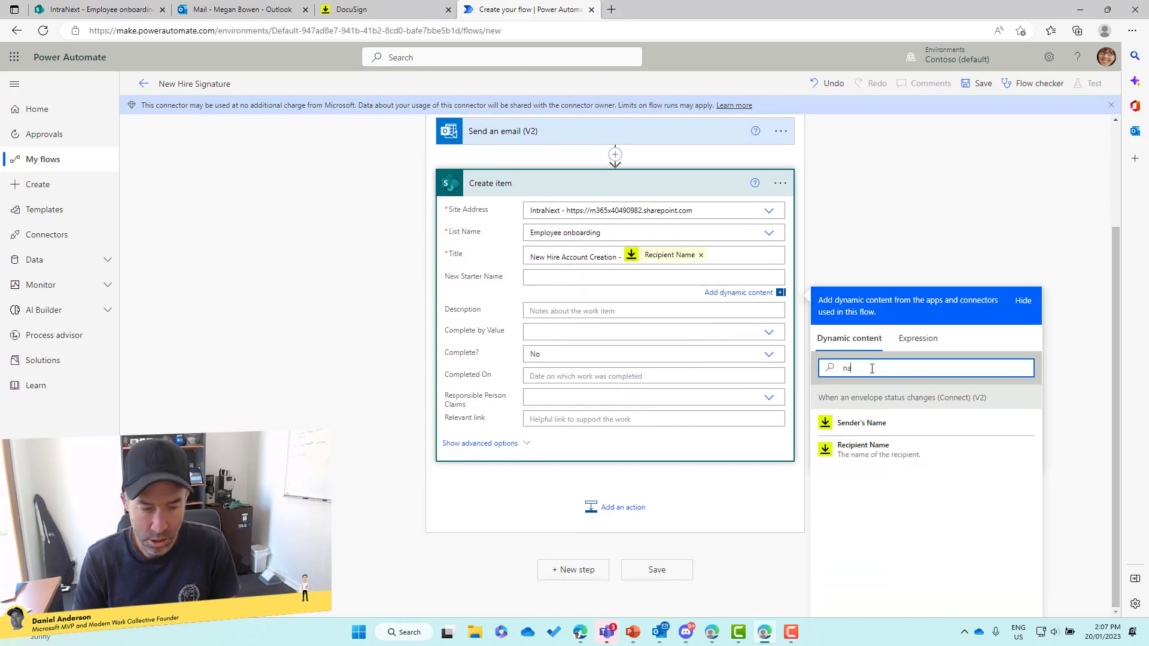
{"action": "type", "text": "me"}
{"action": "left_click", "coordinate": [860, 452]}
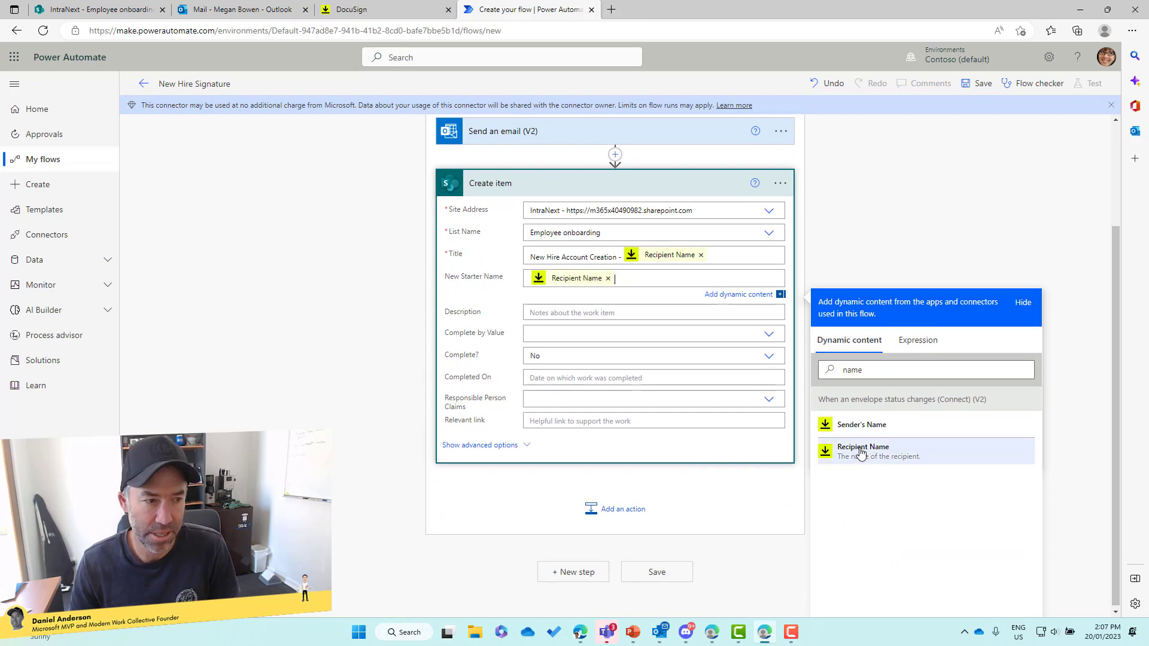
Step: Set the item's description to the dynamic value Recipient Email followed by " - send account details here"
{"action": "left_click", "coordinate": [537, 314]}
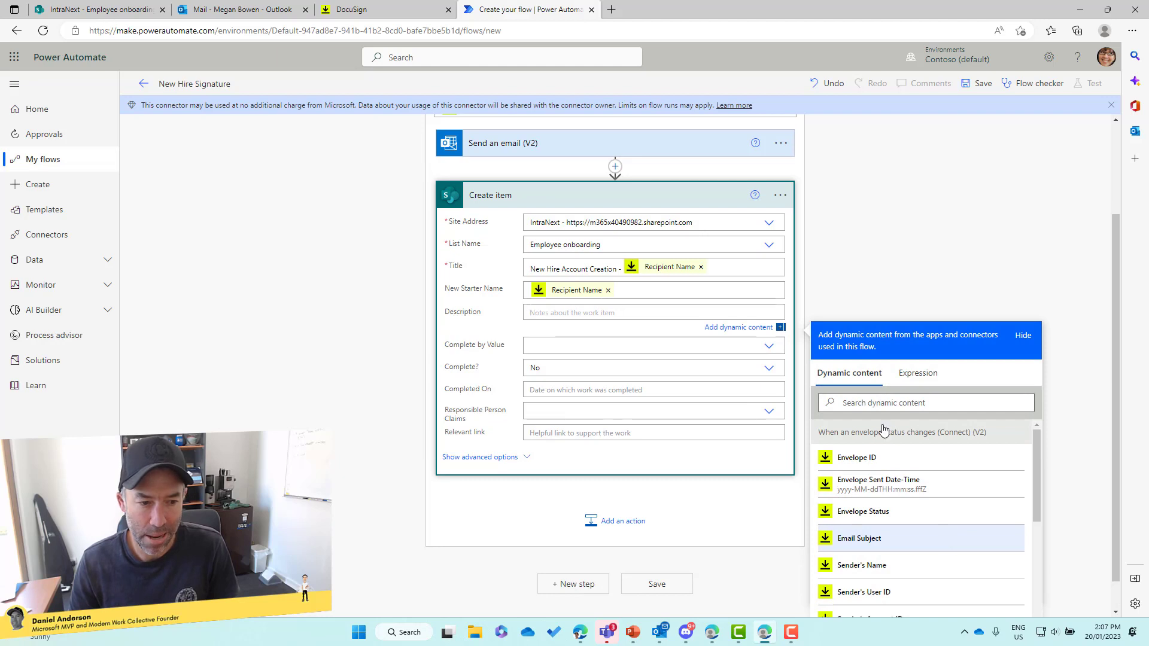
{"action": "left_click", "coordinate": [881, 403]}
{"action": "type", "text": "email"}
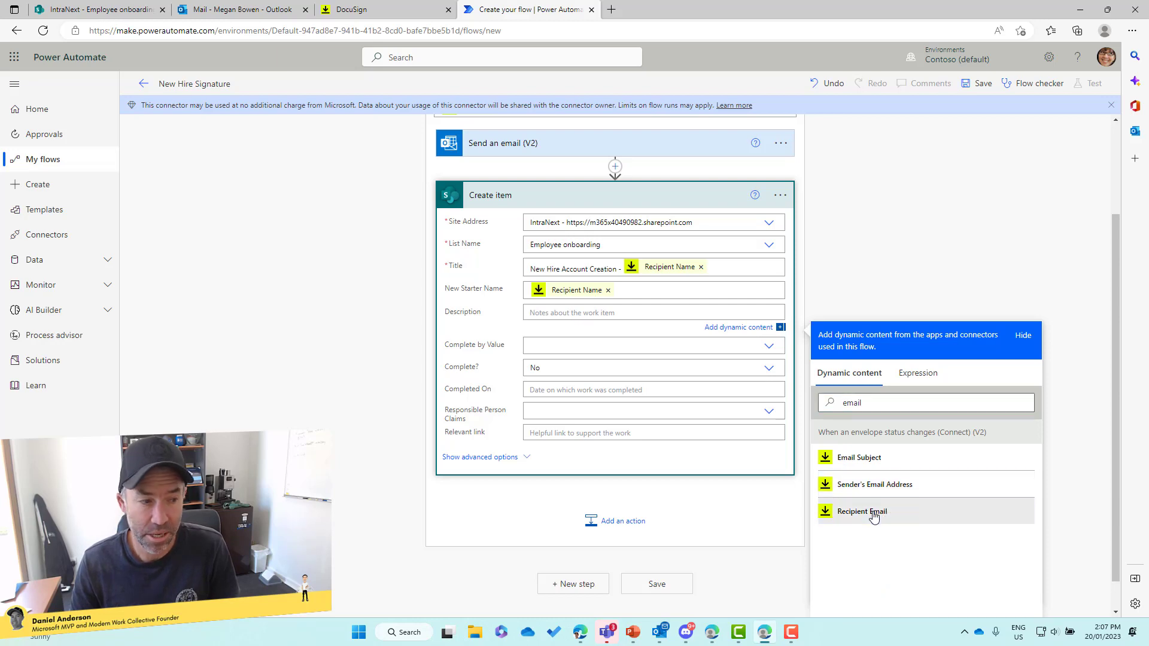
{"action": "left_click", "coordinate": [880, 511]}
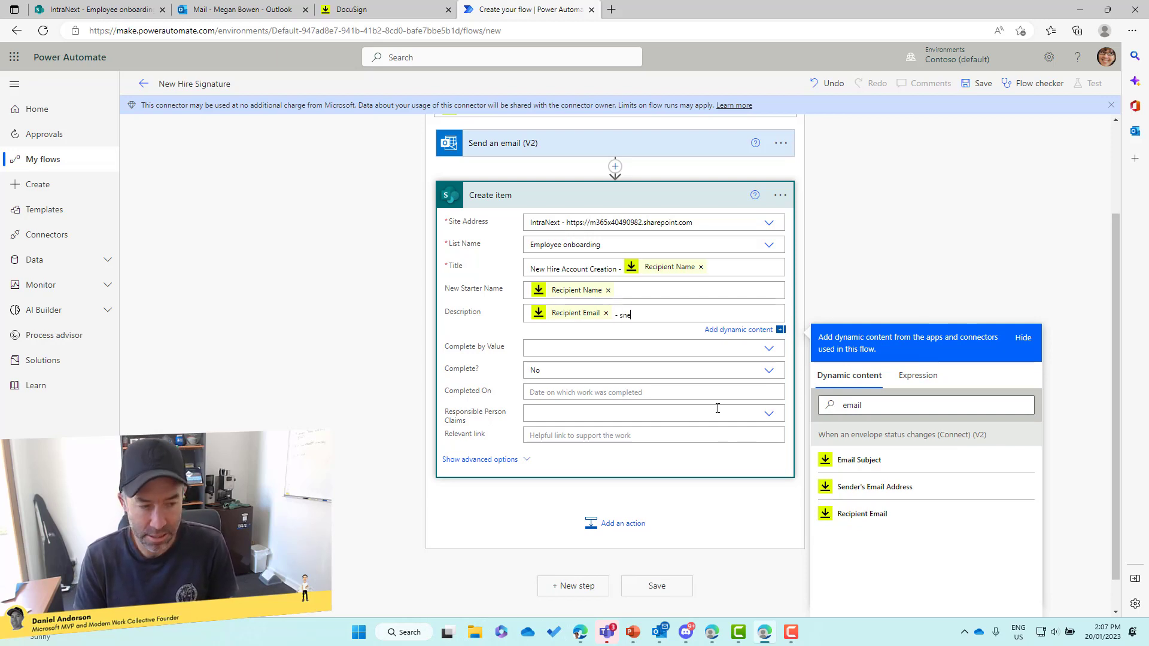
{"action": "type", "text": "nd ac"}
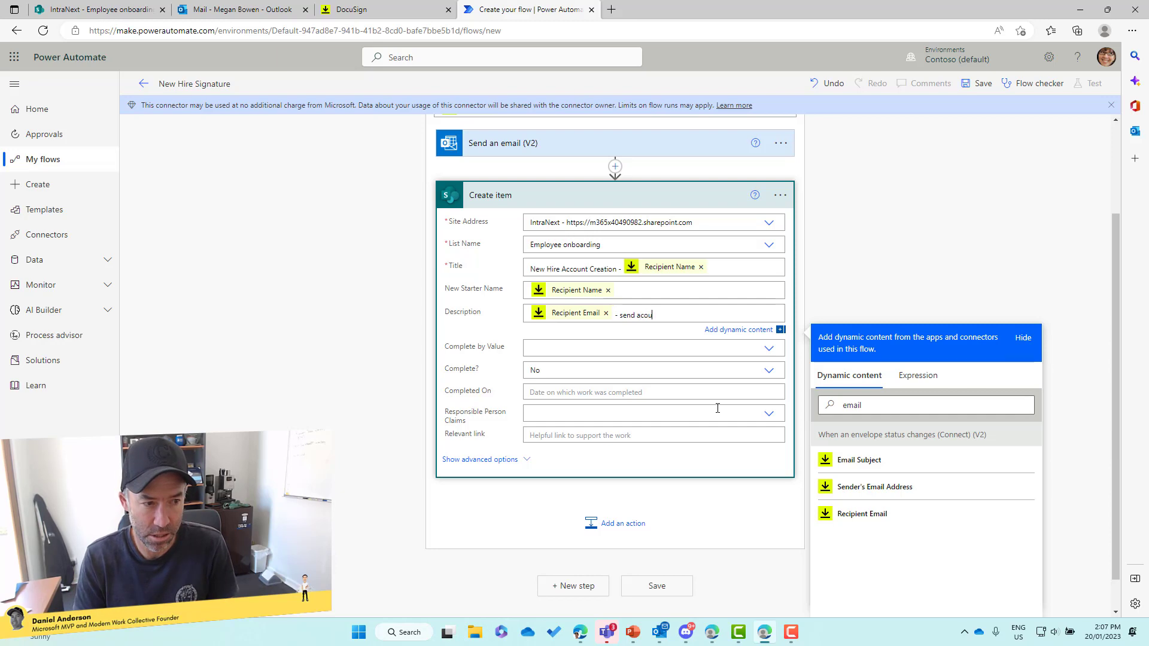
{"action": "type", "text": "count"}
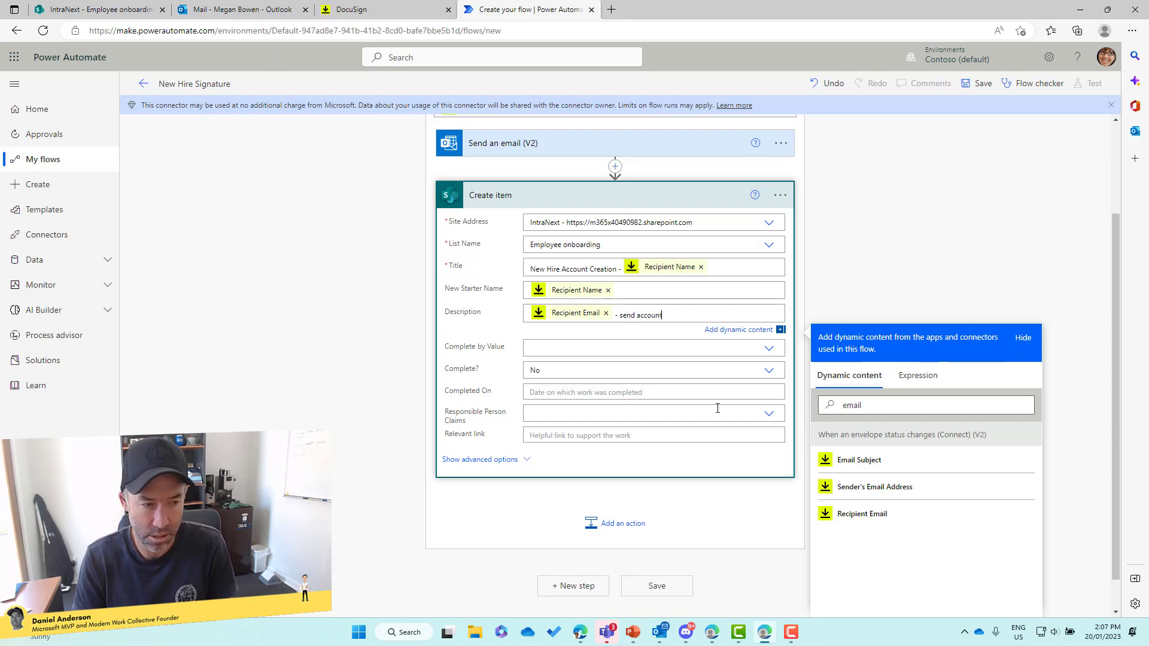
{"action": "type", "text": " details h"}
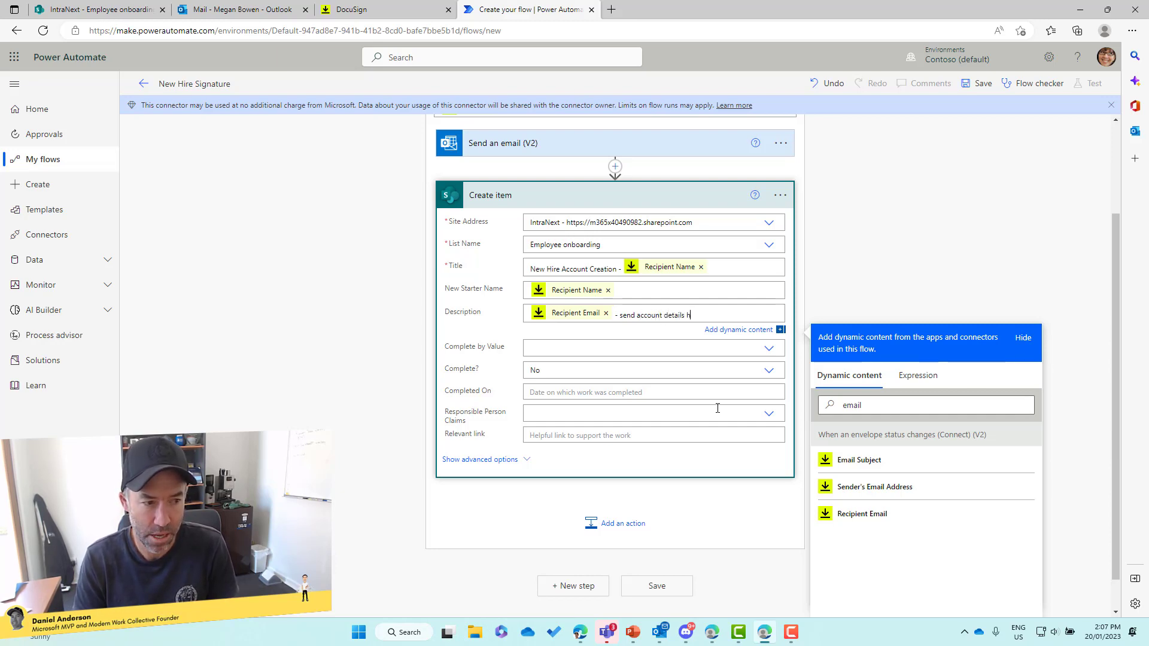
{"action": "type", "text": "ere"}
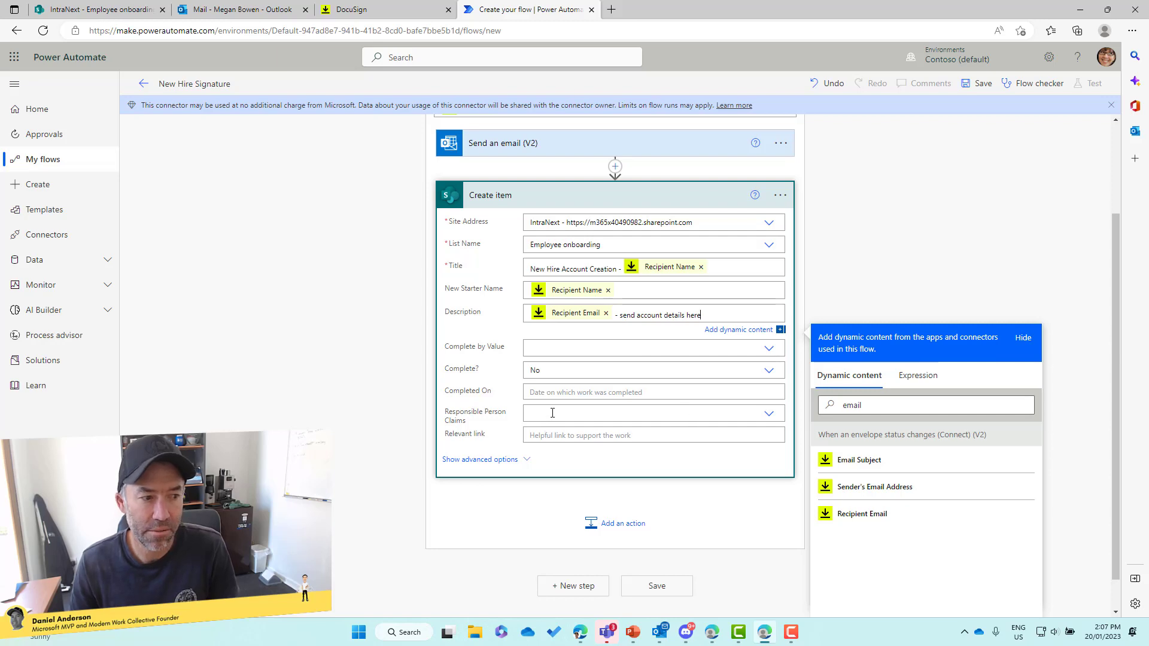
Step: Give Responsible Person Claims a custom value and paste in the responsible person's email address
{"action": "left_click", "coordinate": [554, 411]}
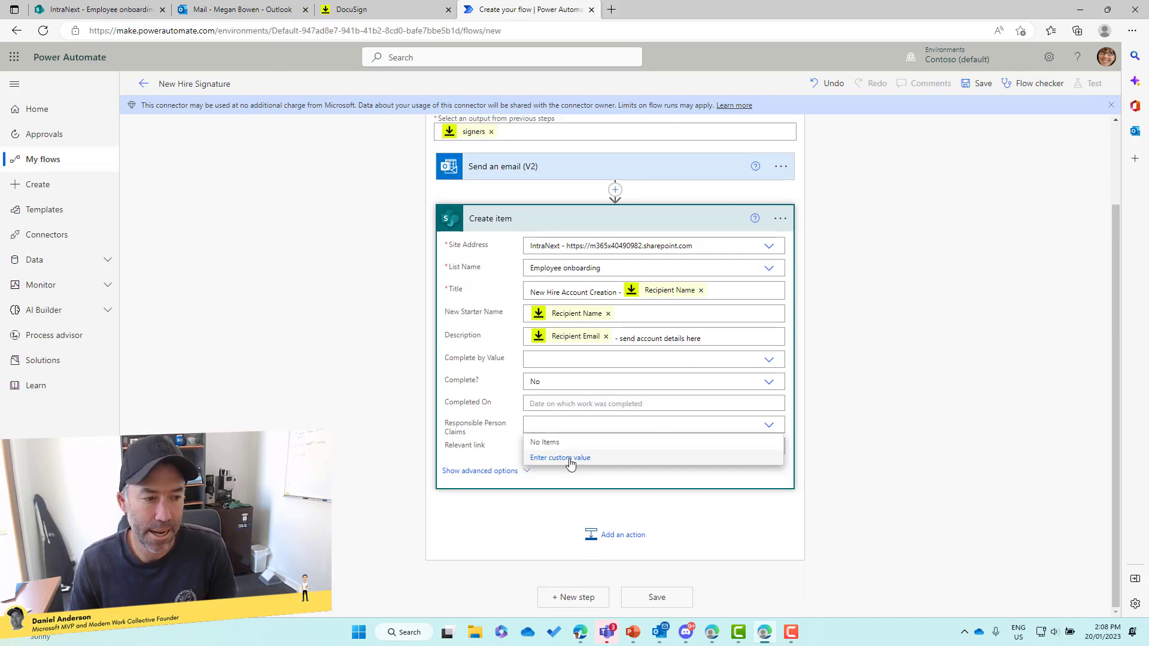
{"action": "left_click", "coordinate": [712, 635]}
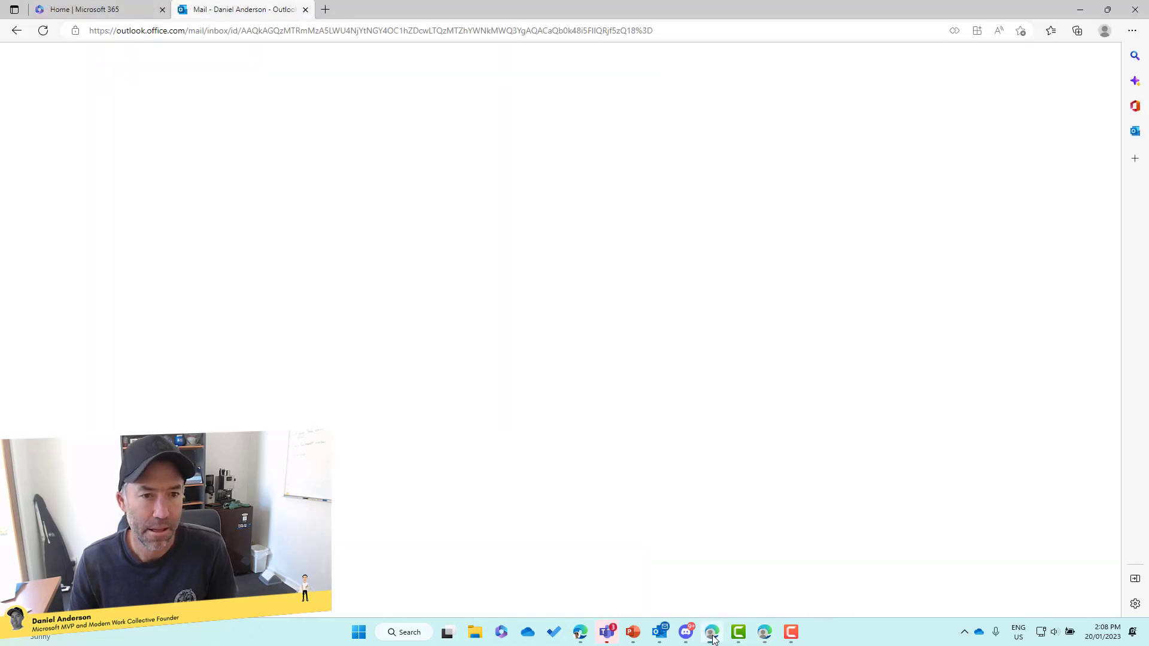
{"action": "left_click_drag", "start_coordinate": [670, 15], "coordinate": [1148, 90]}
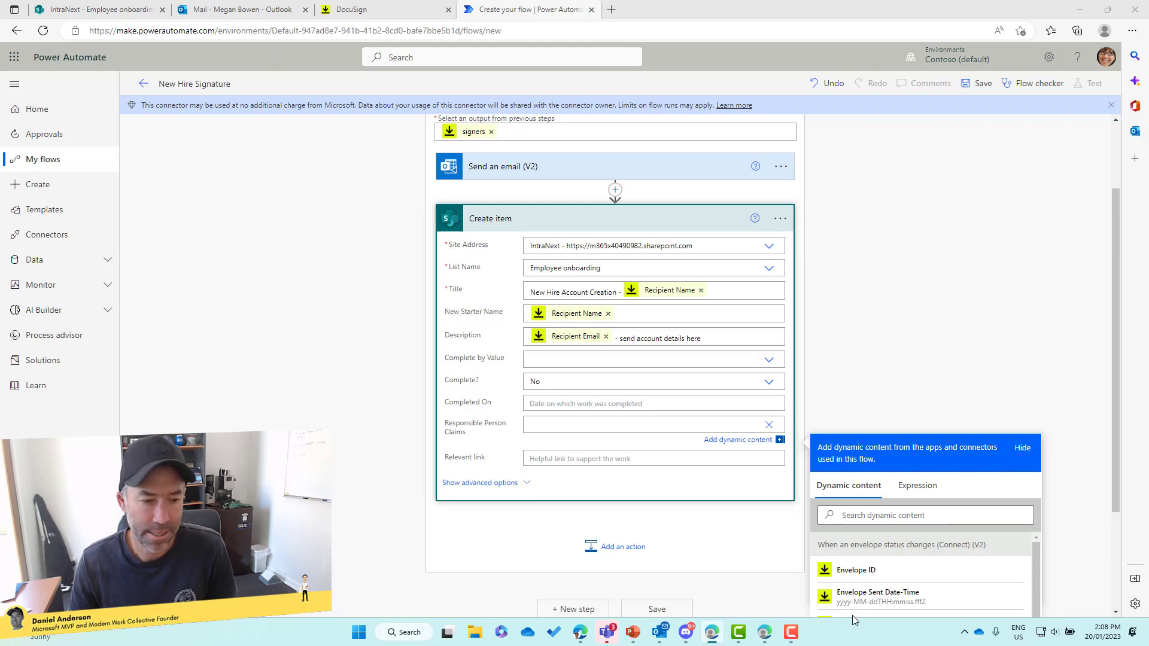
{"action": "left_click_drag", "start_coordinate": [764, 633], "coordinate": [756, 638]}
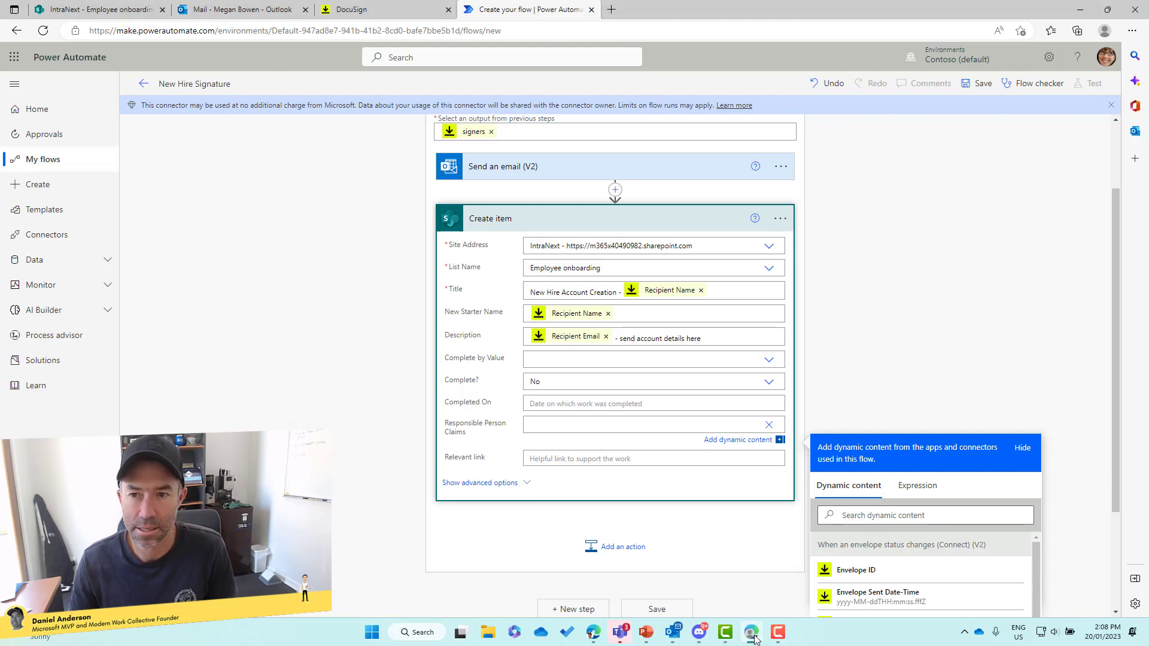
{"action": "left_click", "coordinate": [753, 637]}
{"action": "left_click", "coordinate": [751, 635]}
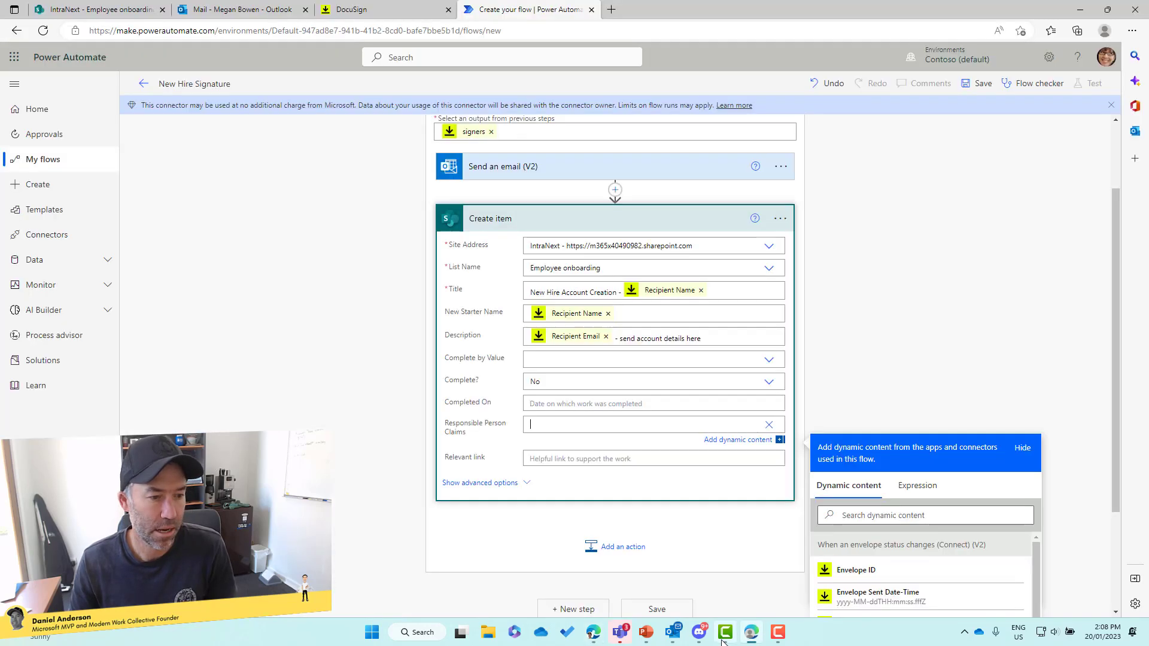
{"action": "left_click", "coordinate": [752, 637]}
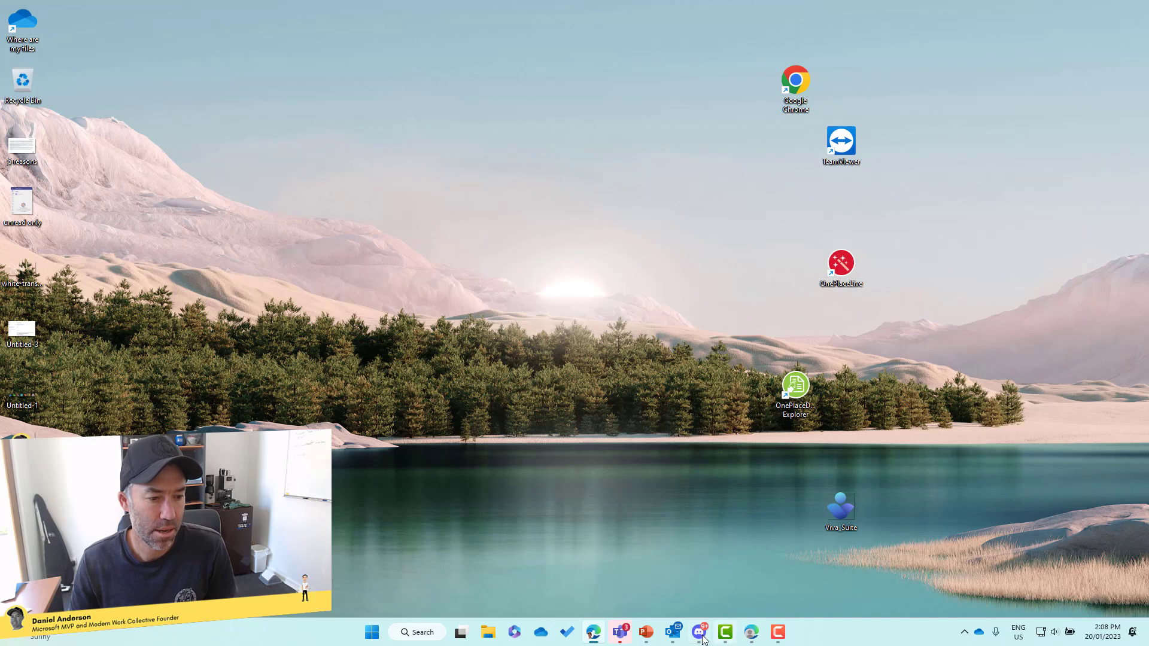
{"action": "left_click", "coordinate": [752, 635]}
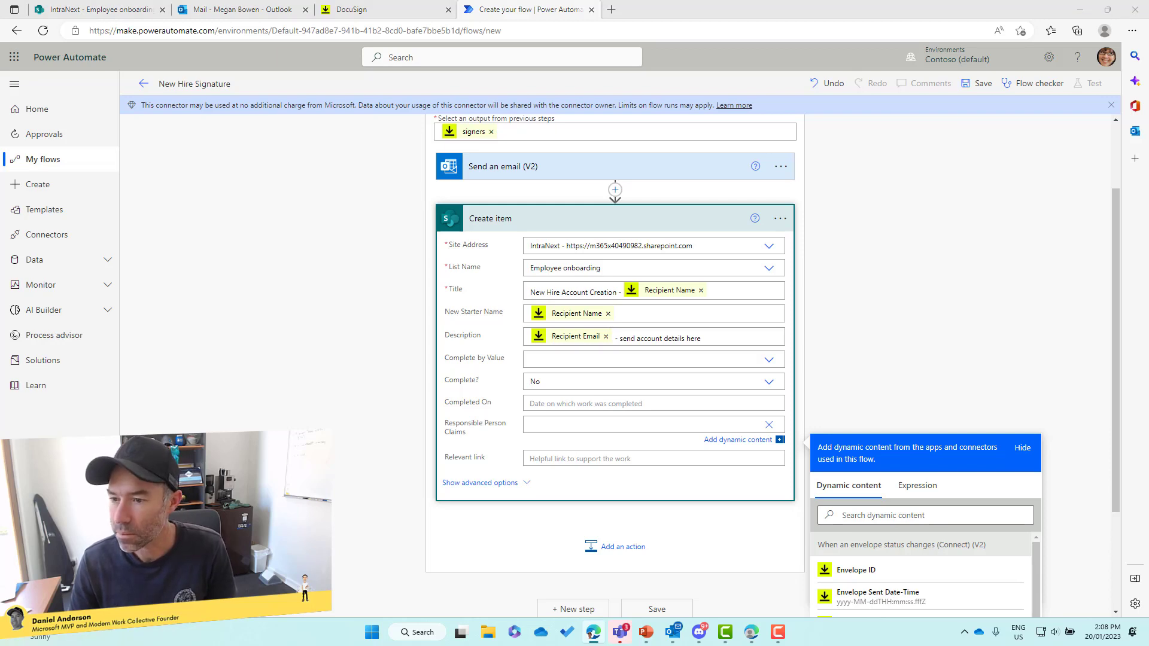
{"action": "key", "text": "ctrl+v"}
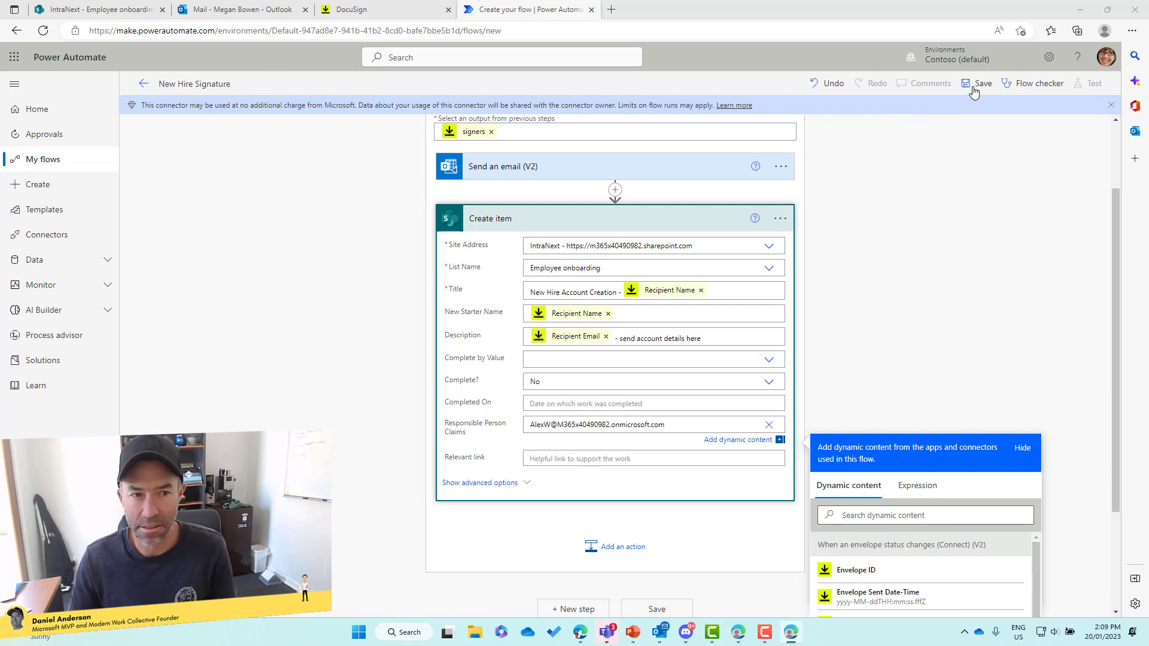
Step: Save the New Hire Signature flow
{"action": "scroll", "coordinate": [888, 211], "scroll_direction": "up", "scroll_amount": 2}
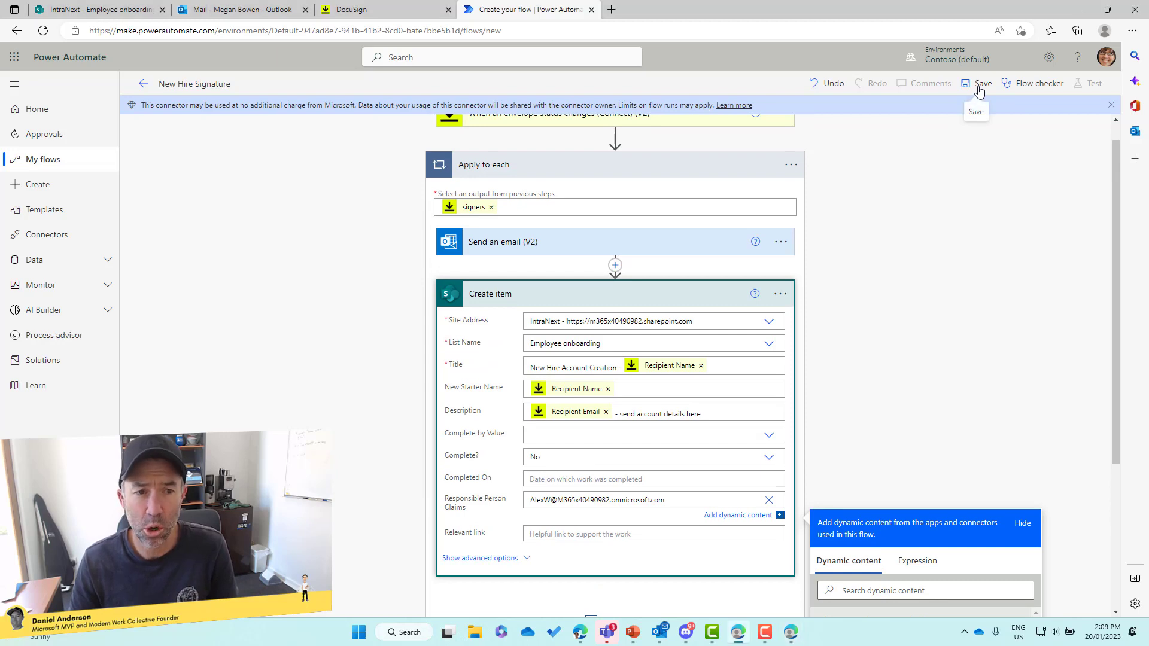
{"action": "left_click", "coordinate": [979, 90]}
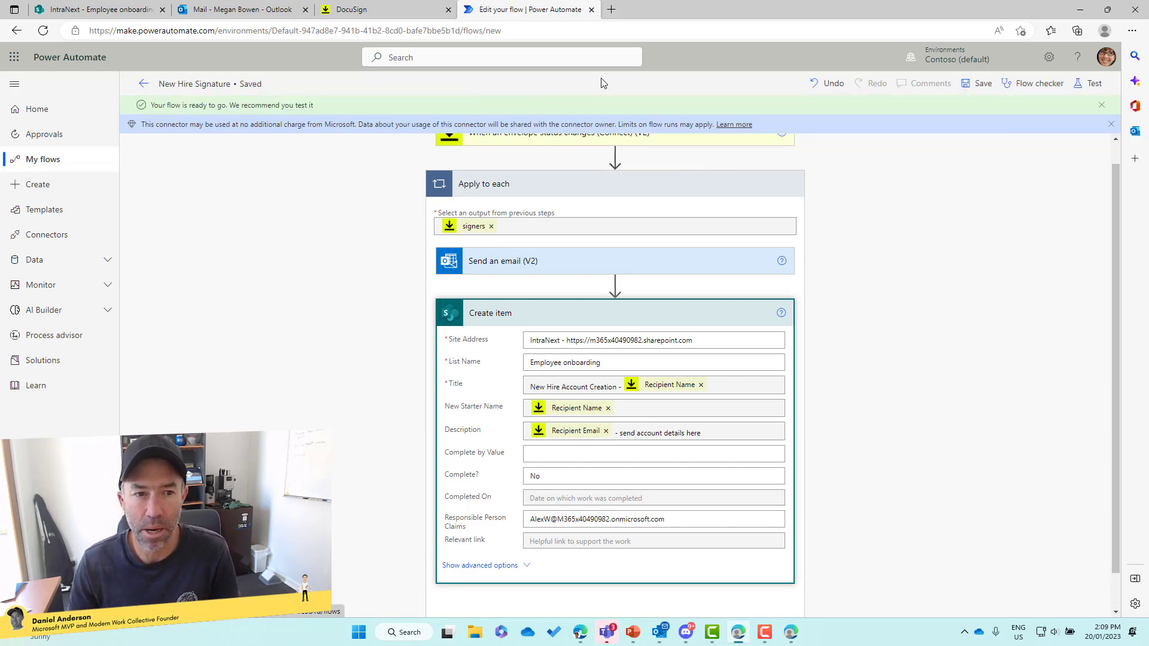
Step: Switch to DocuSign, start a new envelope and add the document Employment Offer Letter.docx from the computer
{"action": "left_click", "coordinate": [346, 13]}
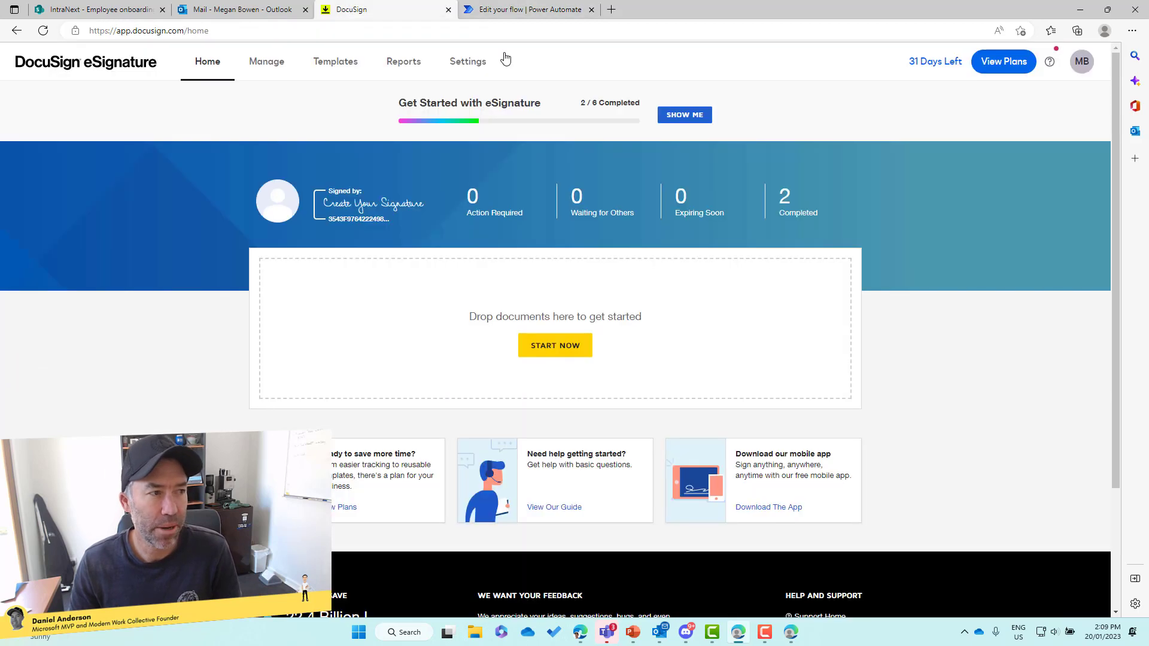
{"action": "left_click", "coordinate": [565, 348]}
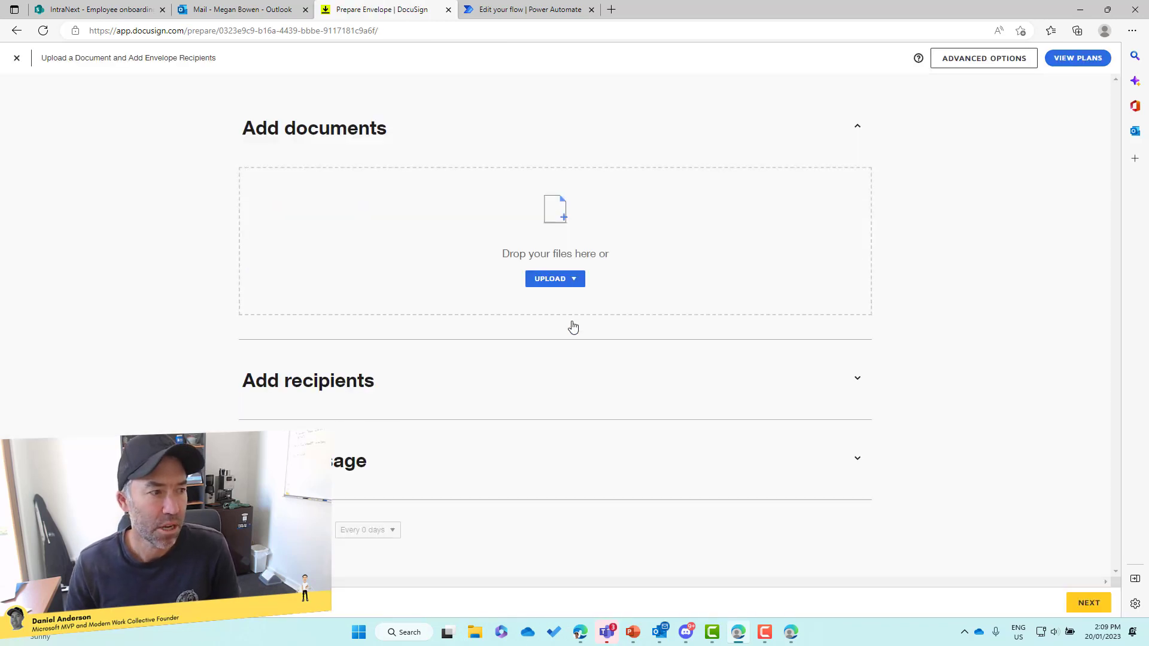
{"action": "left_click", "coordinate": [562, 282]}
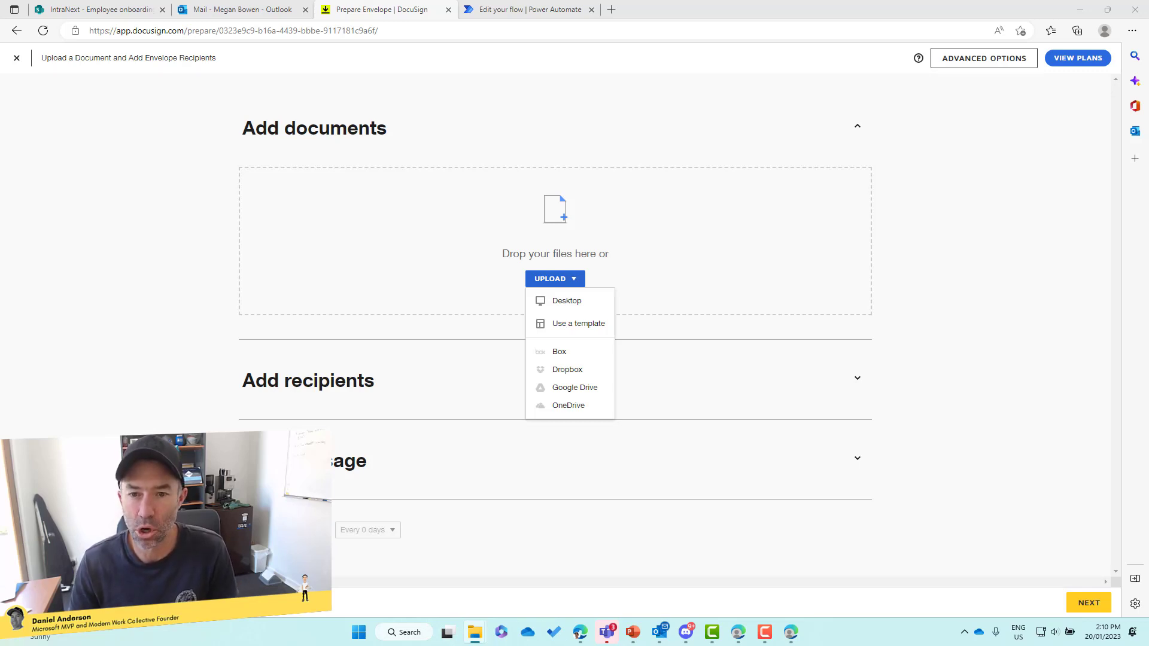
{"action": "left_click_drag", "start_coordinate": [1056, 206], "coordinate": [594, 257]}
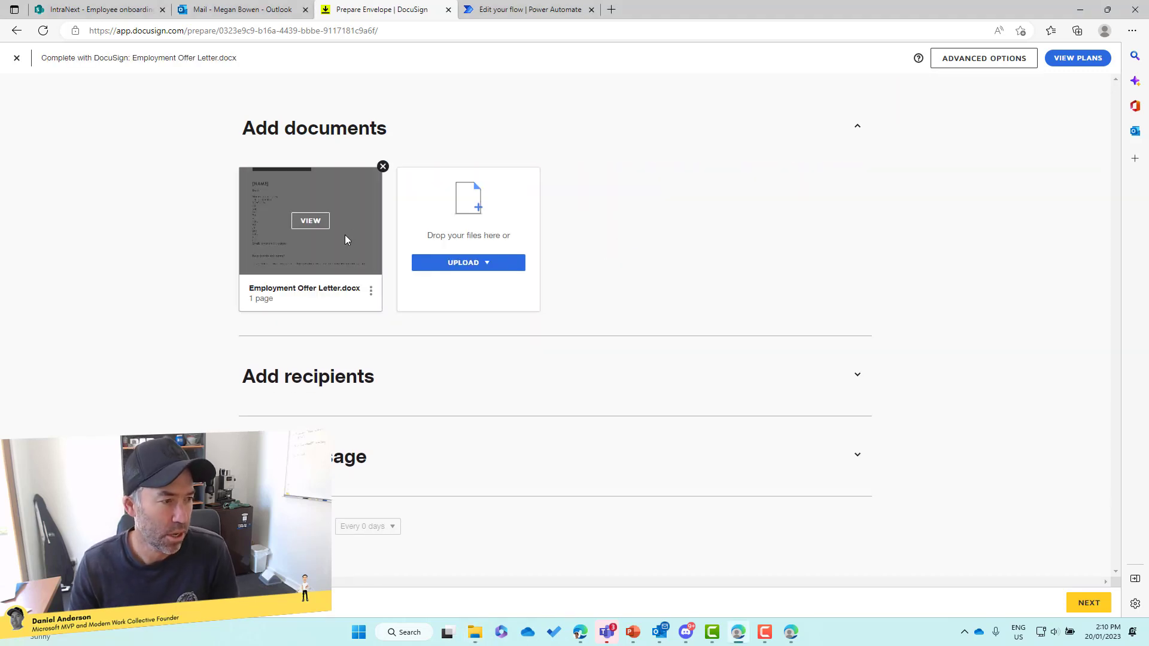
Step: Add the new hire as a signing recipient with the saved name and email address, and continue to field placement
{"action": "left_click", "coordinate": [351, 377]}
{"action": "left_click", "coordinate": [381, 512]}
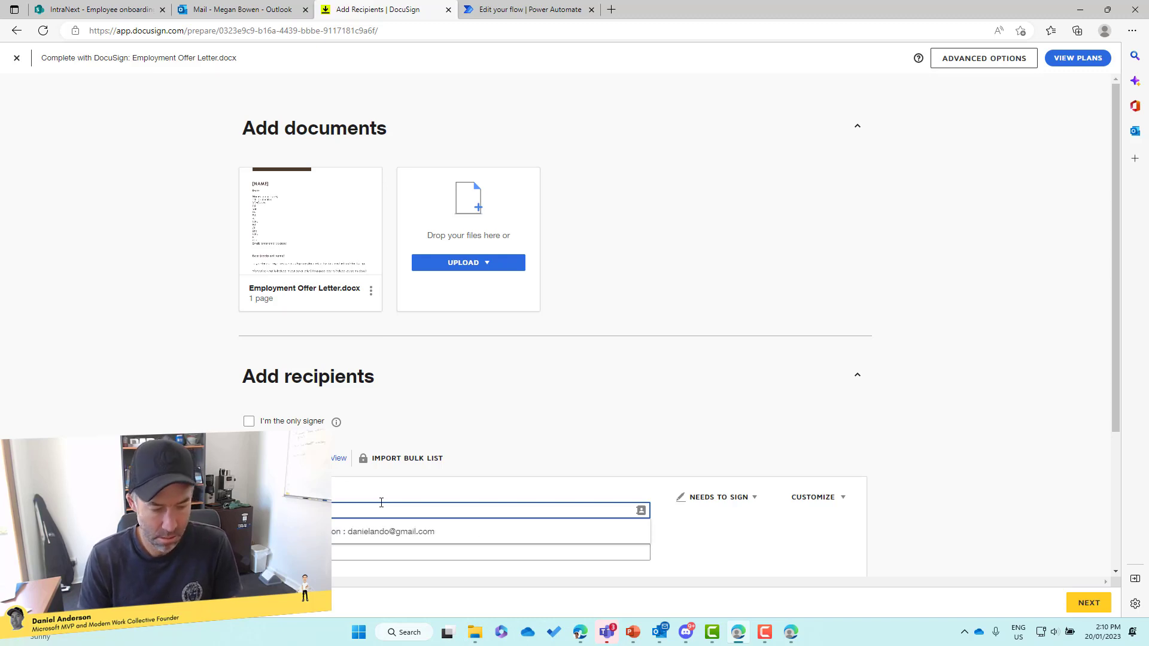
{"action": "key", "text": "Tab"}
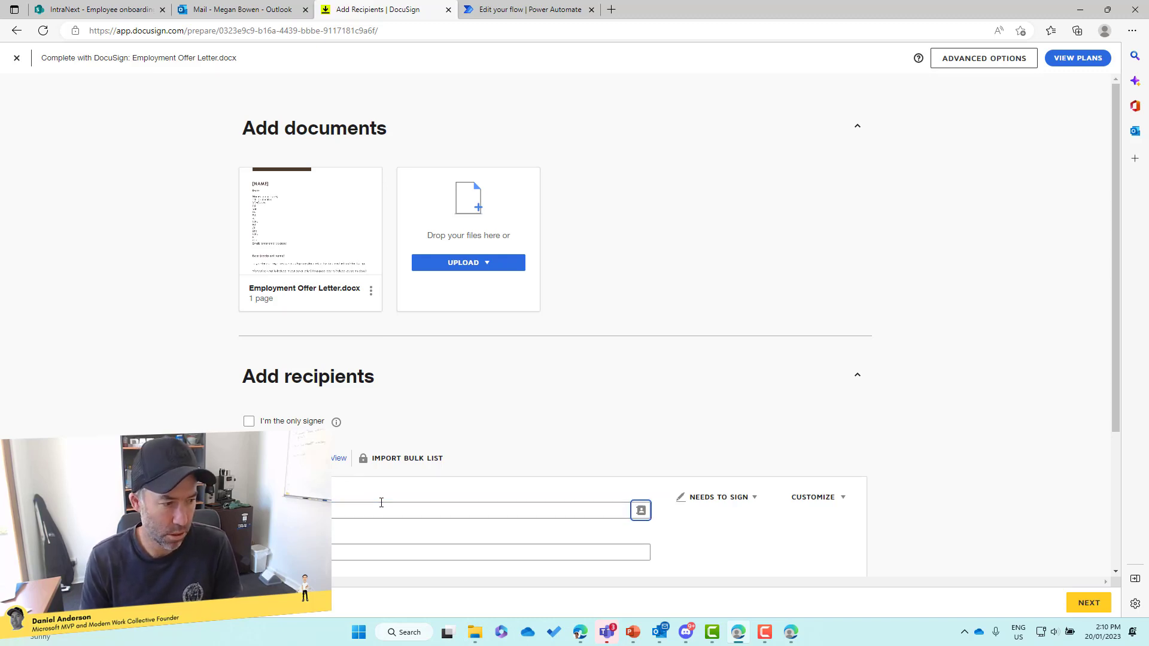
{"action": "left_click", "coordinate": [399, 558]}
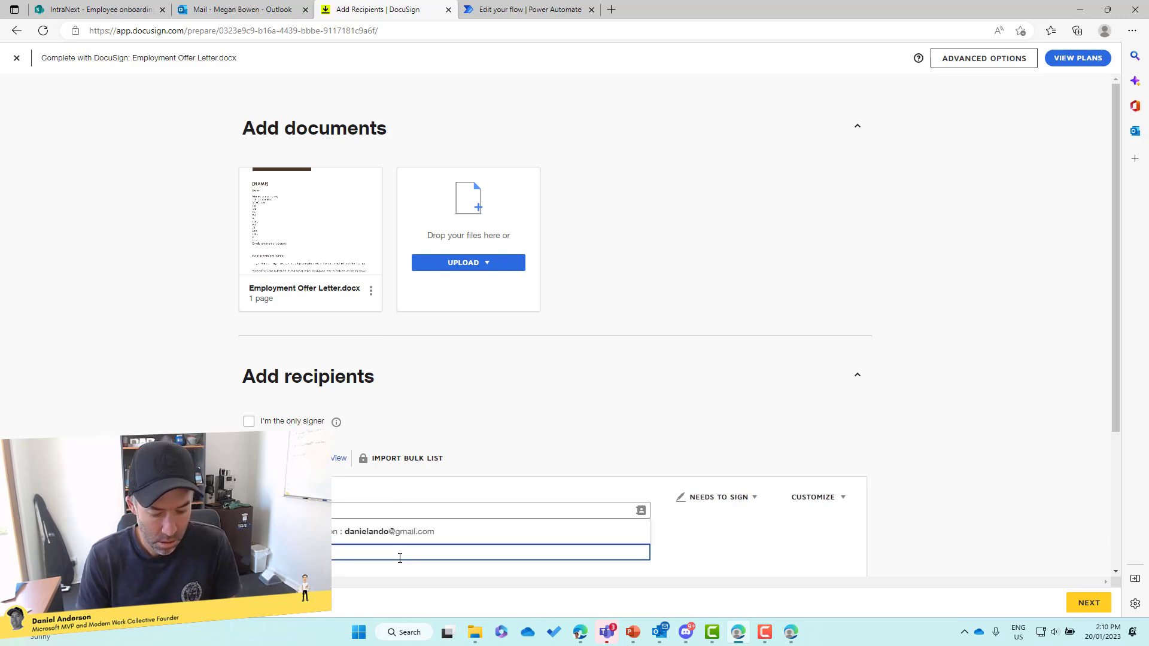
{"action": "left_click", "coordinate": [402, 529]}
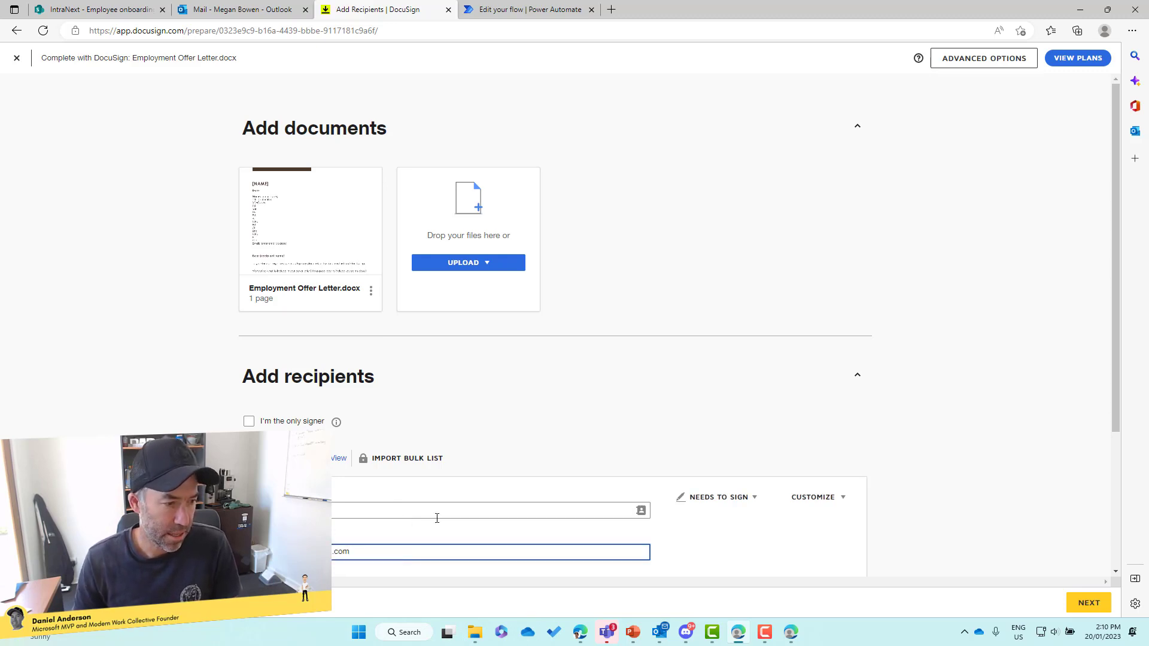
{"action": "scroll", "coordinate": [800, 505], "scroll_direction": "down", "scroll_amount": 2}
{"action": "left_click", "coordinate": [1086, 603]}
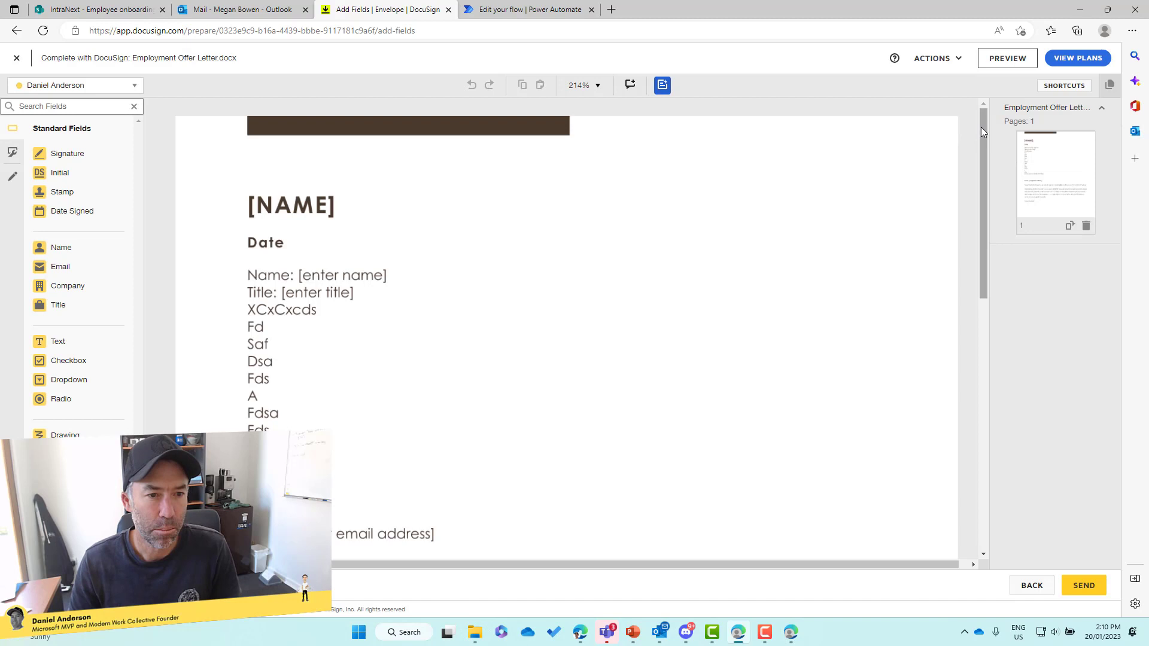
Step: Place Signature, Date Signed and Name fields one below another under "Yours sincerely," in the letter and send the envelope
{"action": "left_click_drag", "start_coordinate": [981, 131], "coordinate": [991, 363]}
{"action": "left_click", "coordinate": [71, 157]}
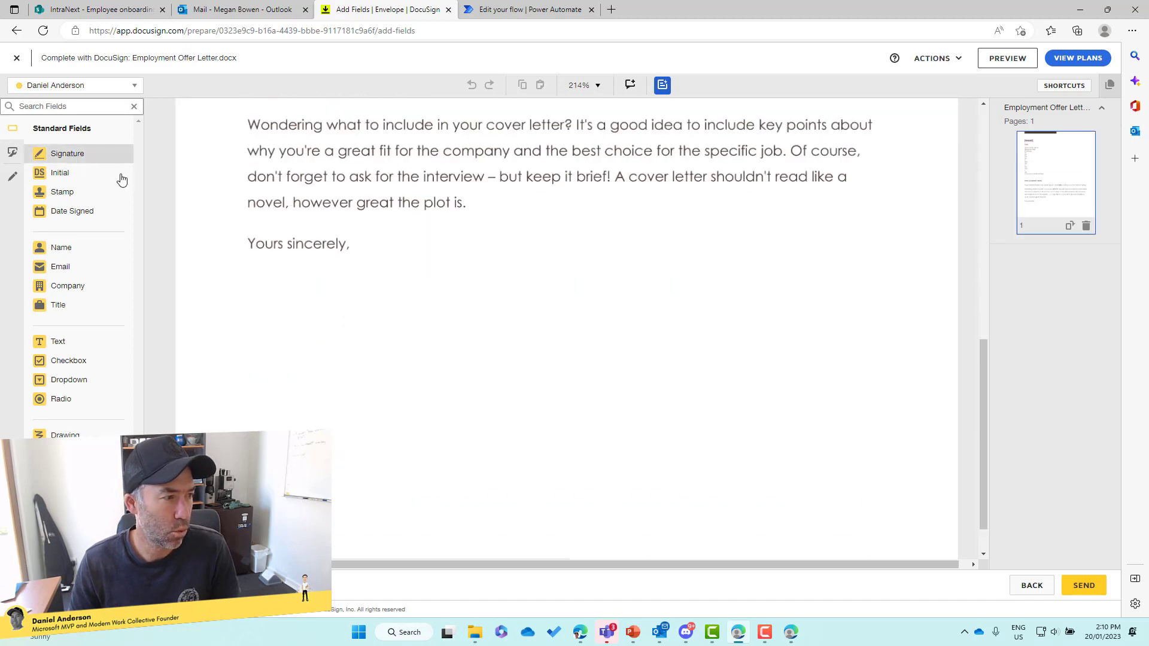
{"action": "left_click", "coordinate": [254, 296]}
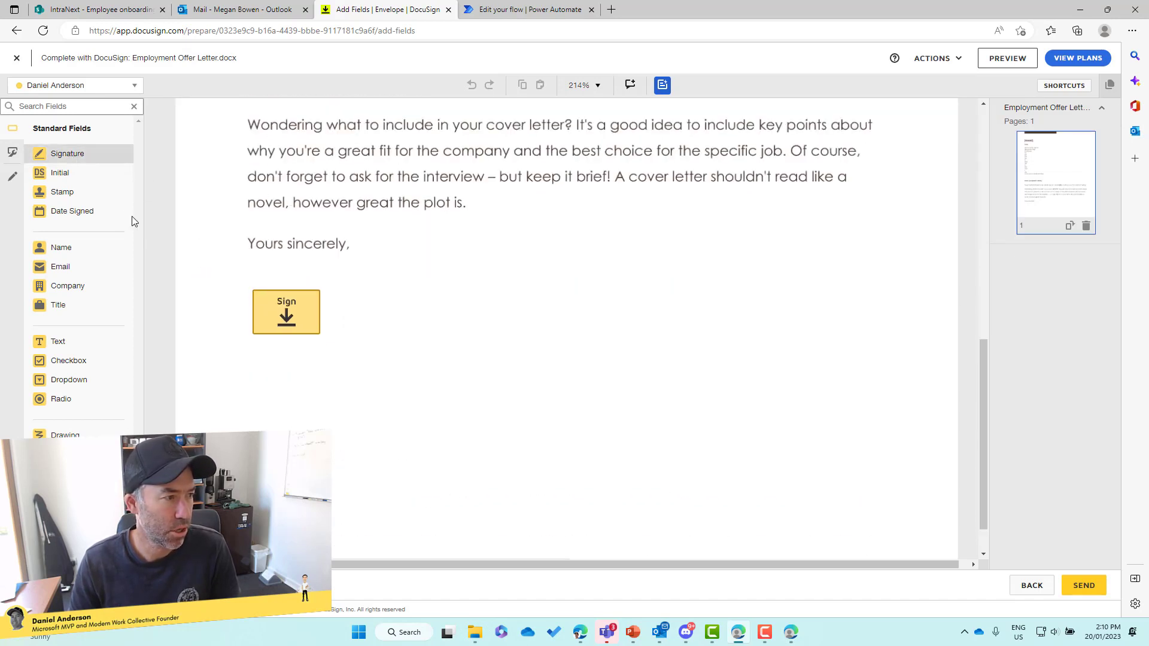
{"action": "left_click", "coordinate": [87, 213]}
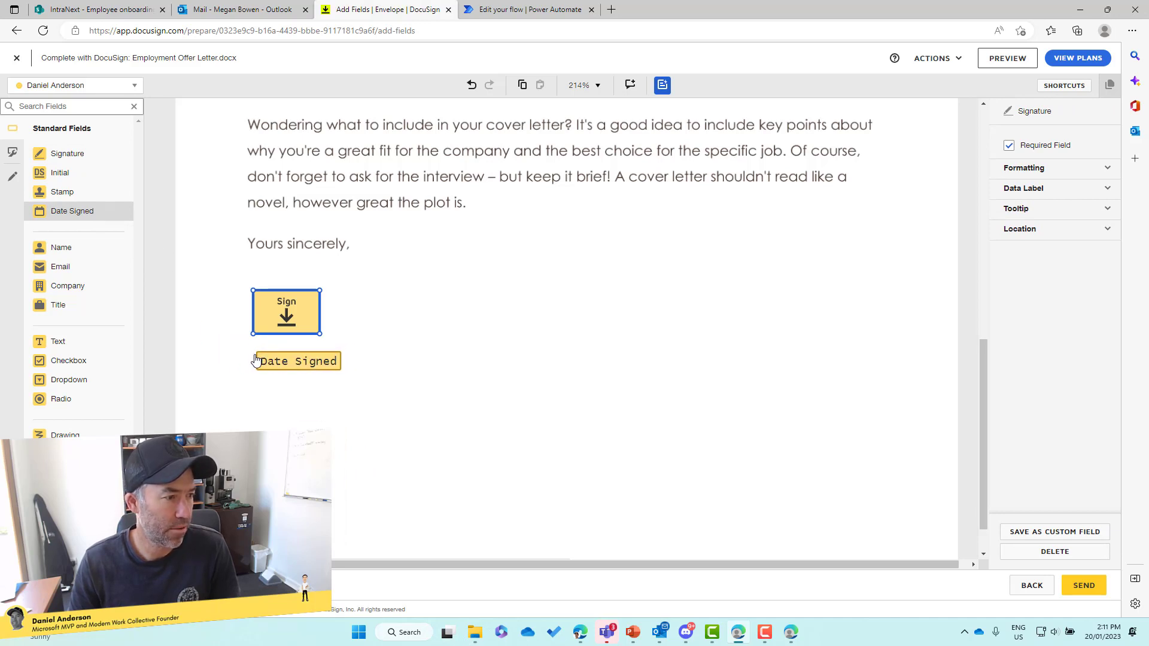
{"action": "left_click", "coordinate": [258, 360]}
{"action": "left_click", "coordinate": [66, 248]}
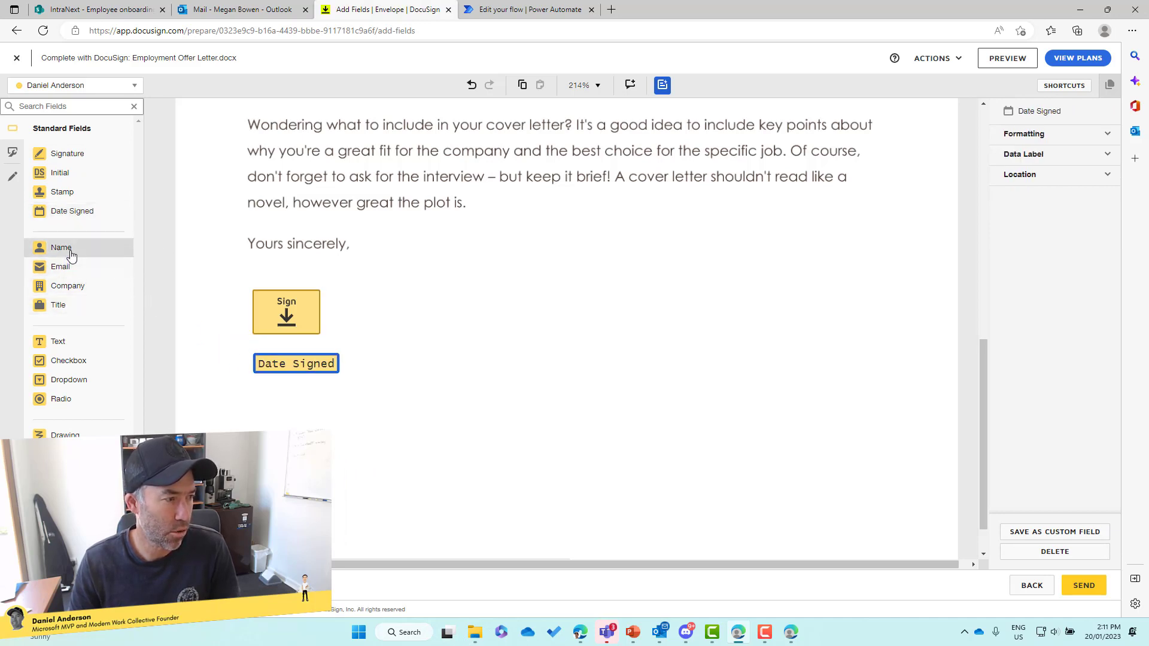
{"action": "left_click", "coordinate": [255, 404]}
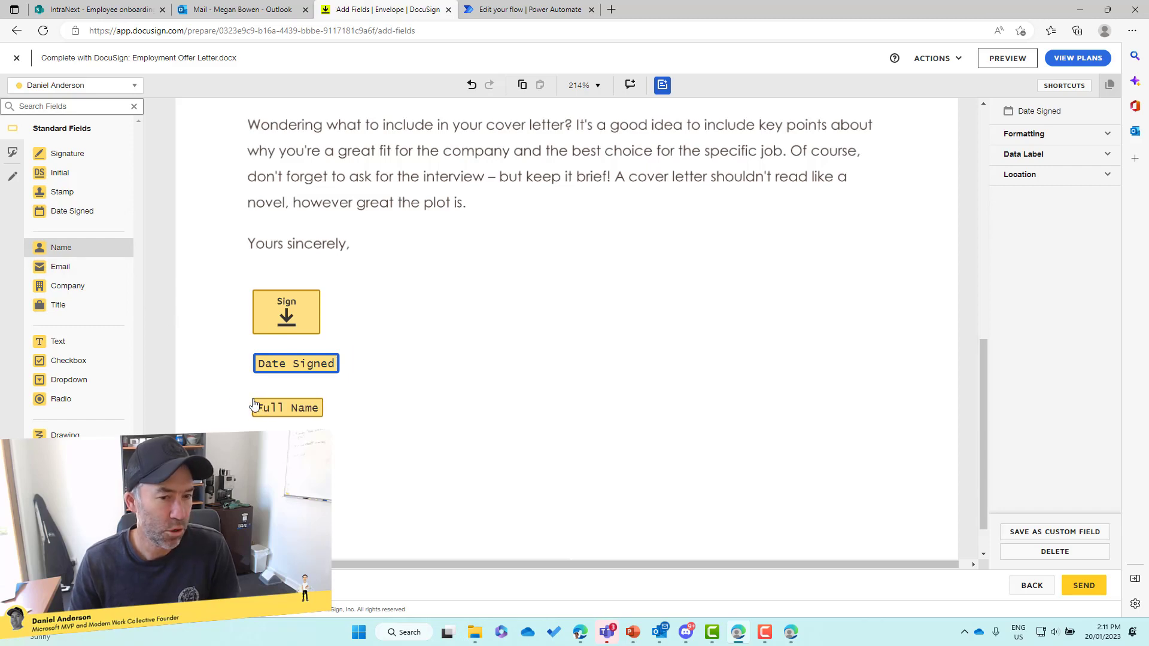
{"action": "left_click", "coordinate": [1088, 587]}
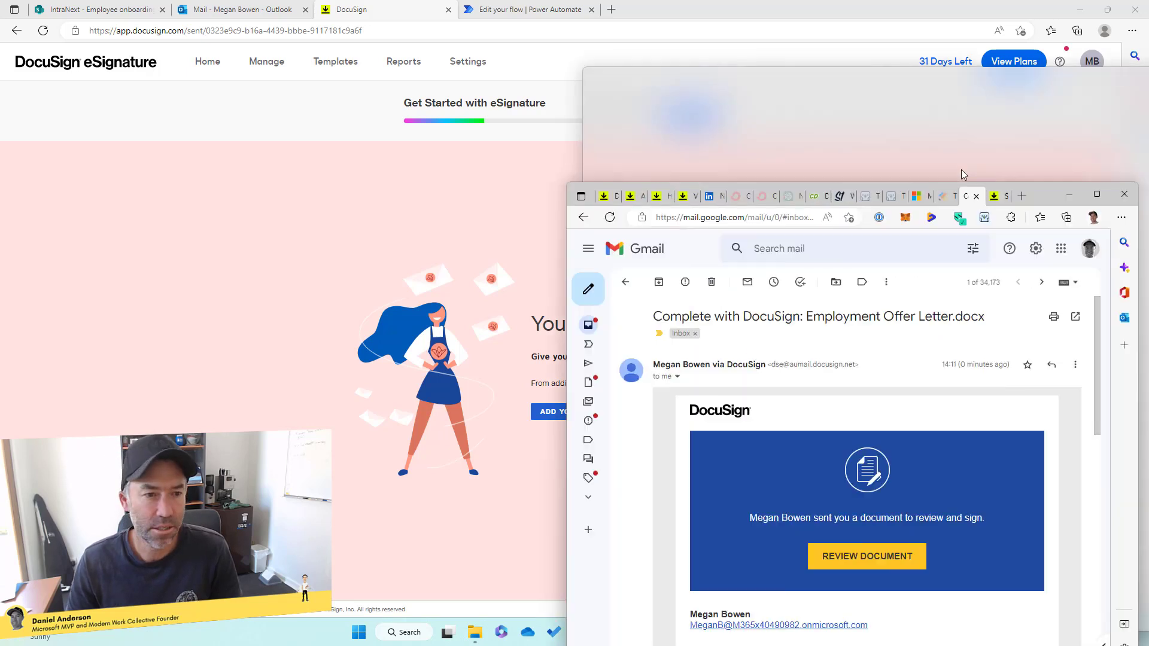
Step: Open the offer letter for review from the DocuSign email in Gmail and agree to use electronic records and signatures
{"action": "left_click_drag", "start_coordinate": [961, 170], "coordinate": [833, 93]}
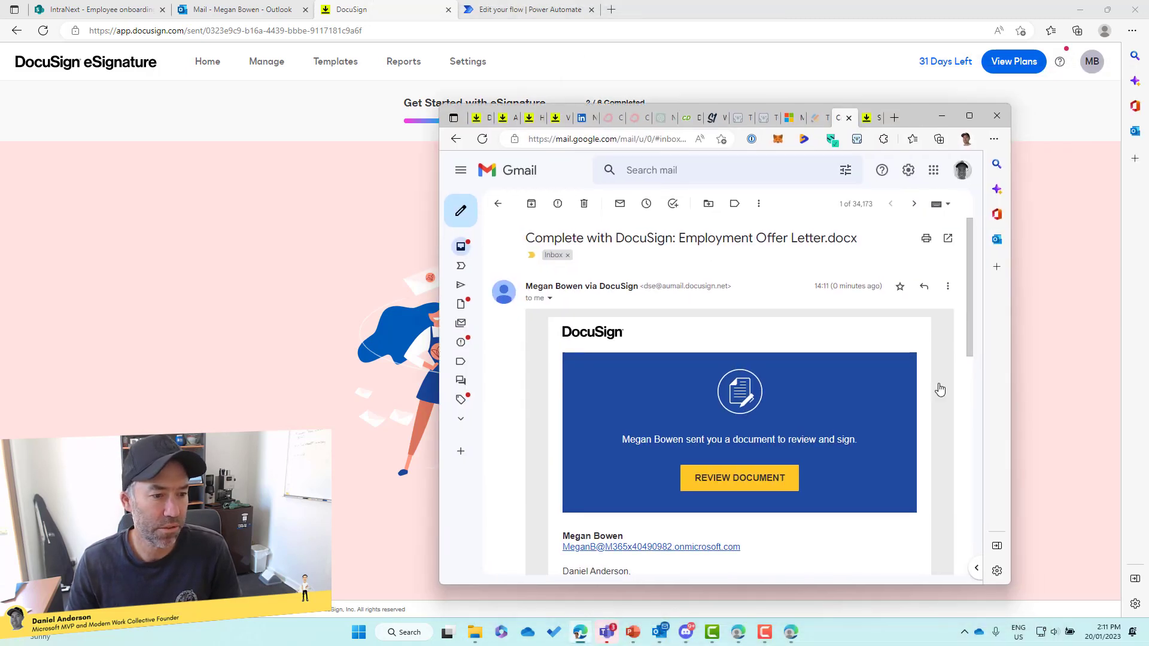
{"action": "left_click", "coordinate": [744, 486]}
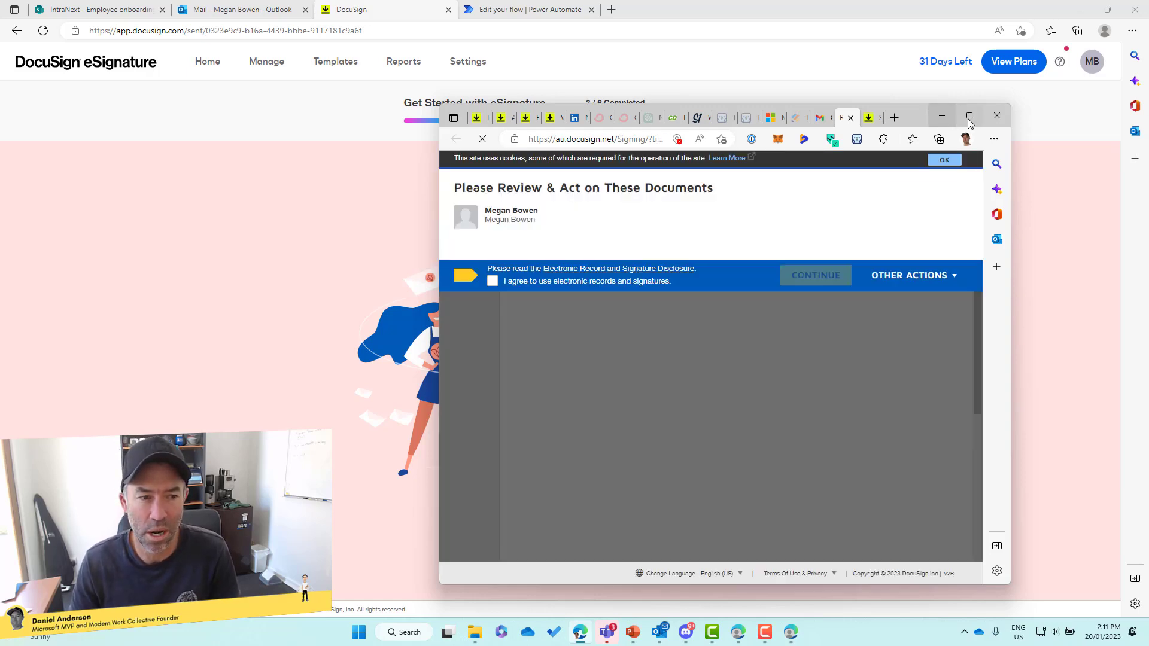
{"action": "left_click", "coordinate": [493, 282]}
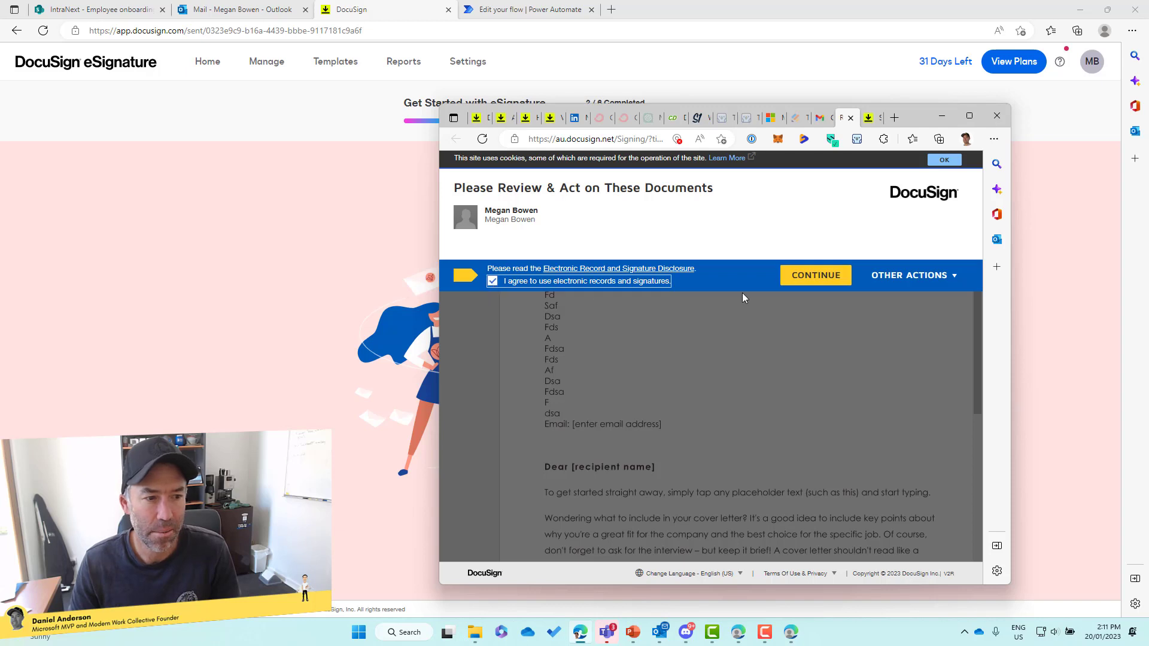
{"action": "left_click", "coordinate": [816, 276]}
Step: Sign the letter's required signature field with the suggested signature style and finish signing
{"action": "scroll", "coordinate": [818, 390], "scroll_direction": "down", "scroll_amount": 10}
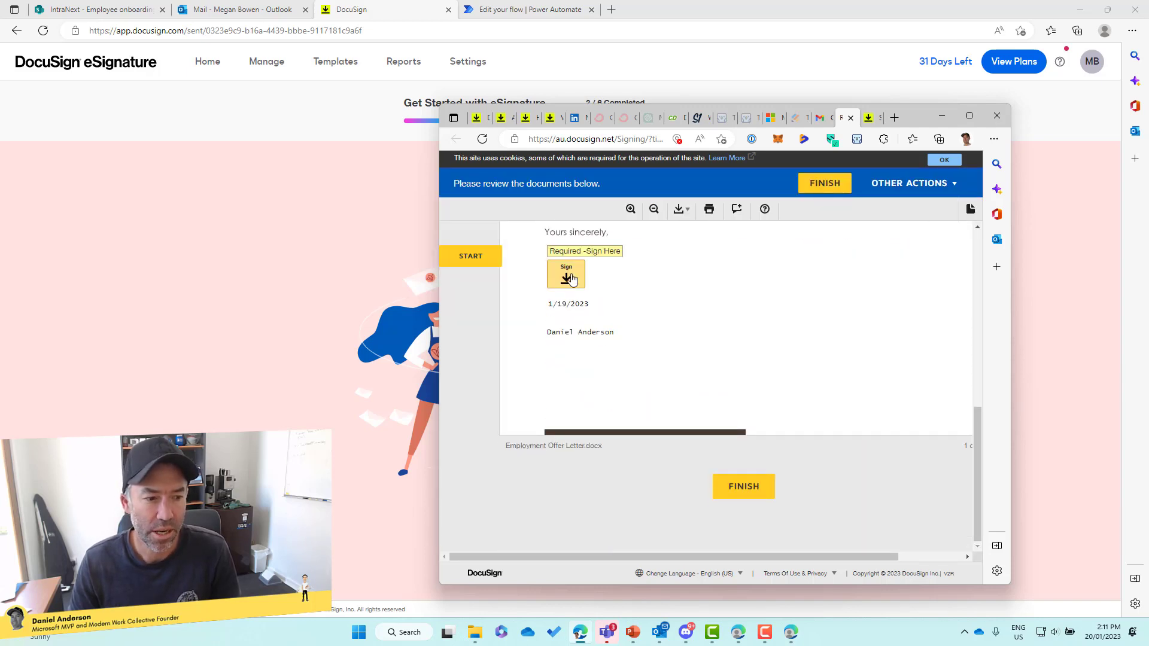
{"action": "left_click", "coordinate": [566, 277]}
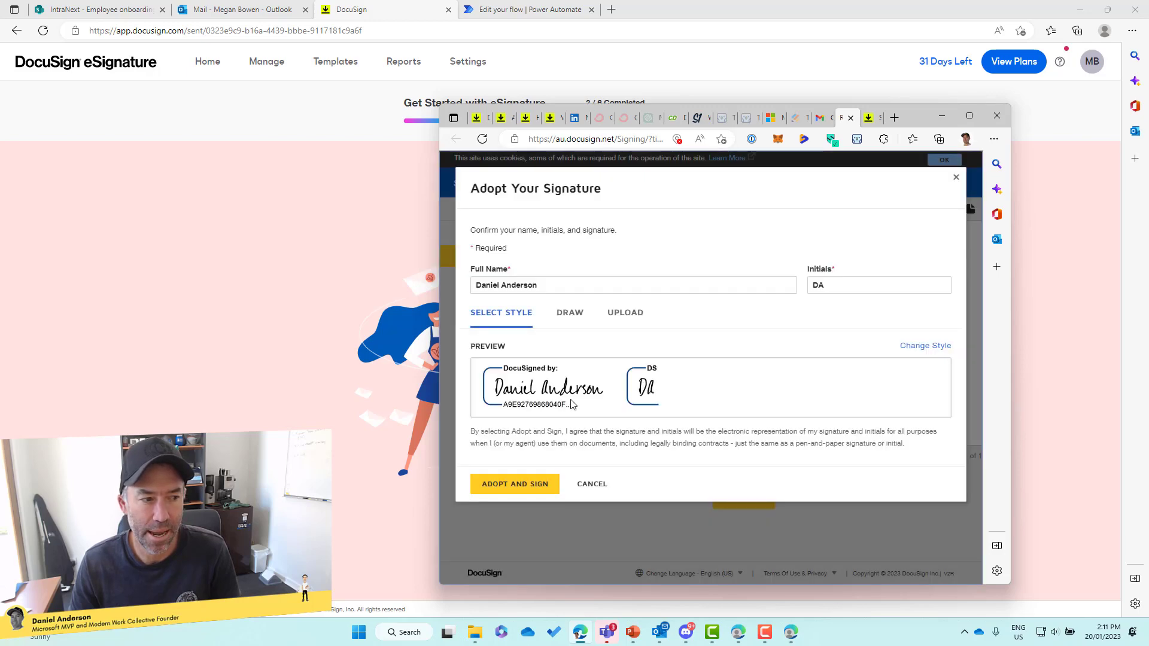
{"action": "left_click", "coordinate": [527, 481]}
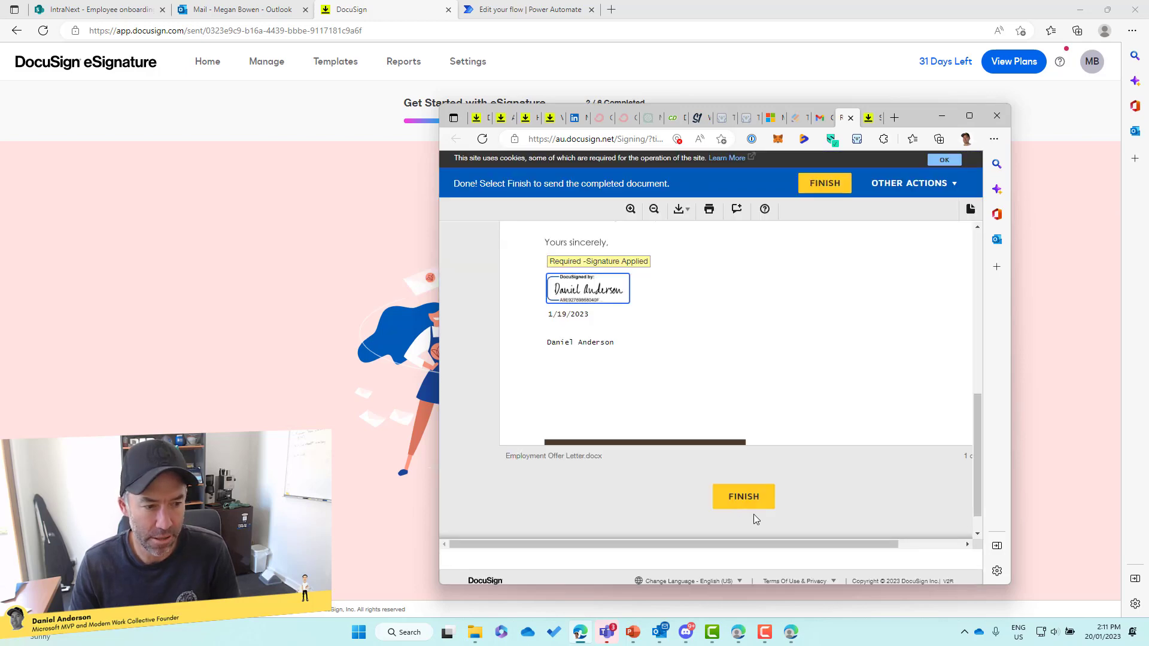
{"action": "left_click", "coordinate": [881, 542]}
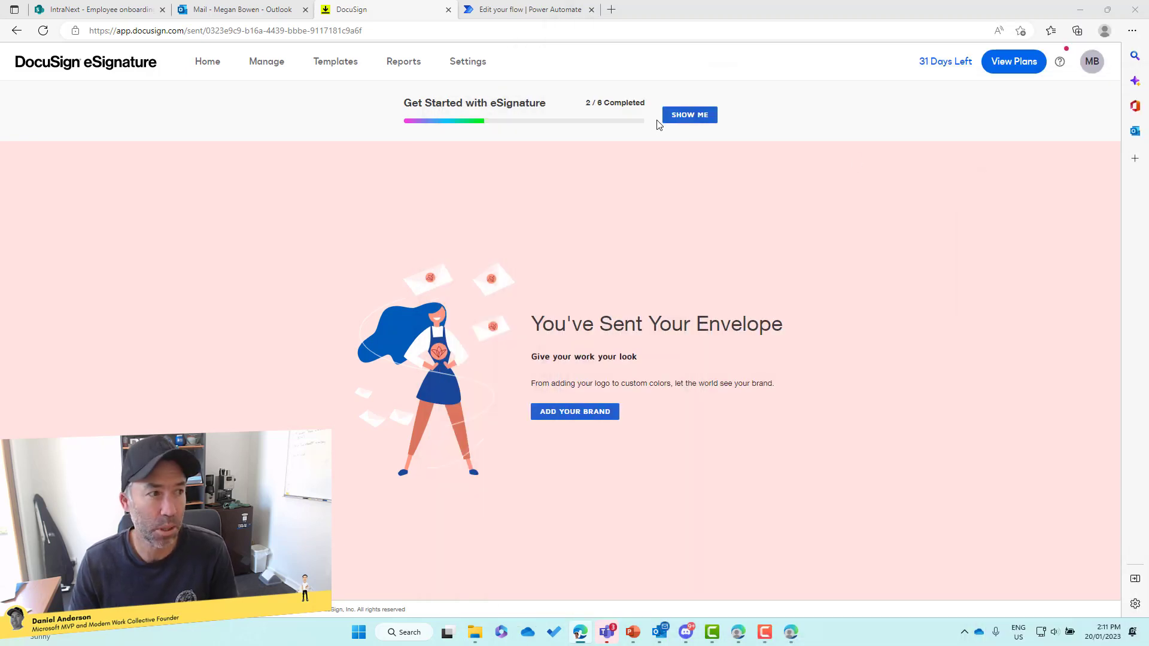
Step: Check the Outlook inbox for the DocuSign messages about the viewed and completed Employment Offer Letter.docx envelope
{"action": "left_click", "coordinate": [209, 15]}
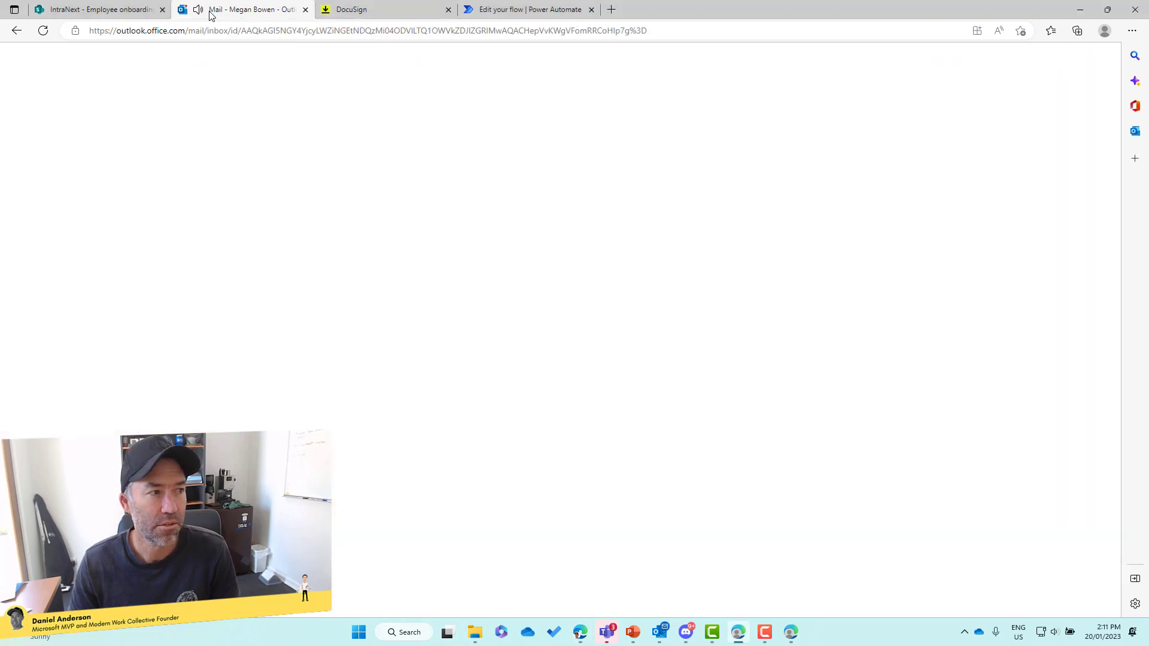
{"action": "left_click", "coordinate": [1098, 95]}
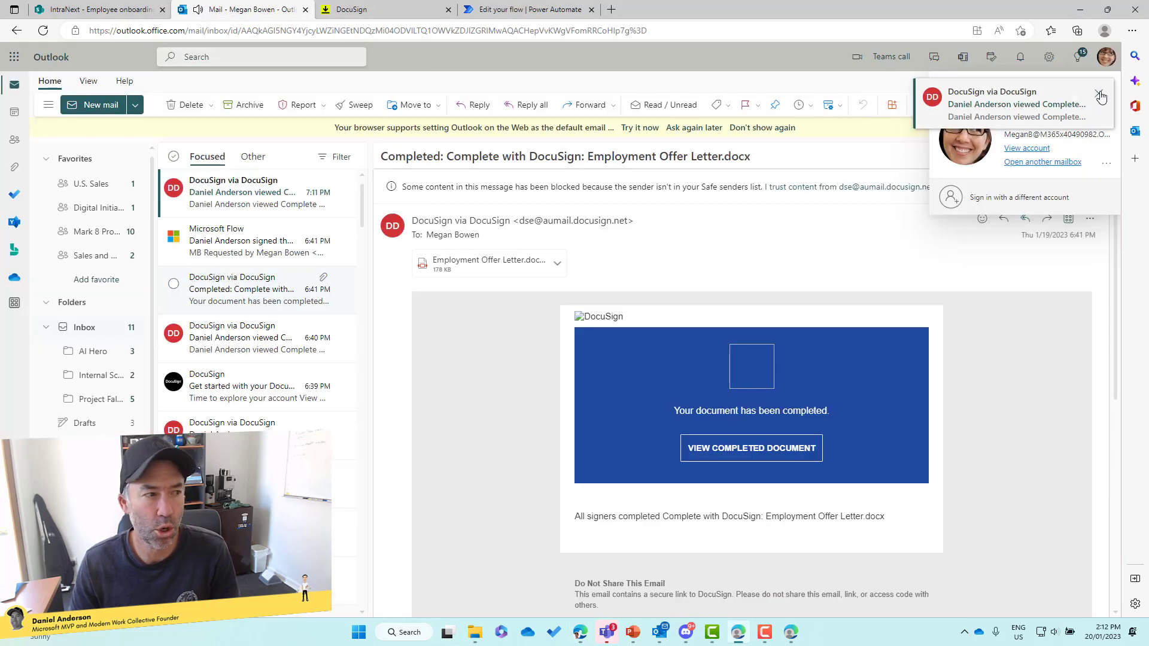
{"action": "left_click", "coordinate": [236, 196]}
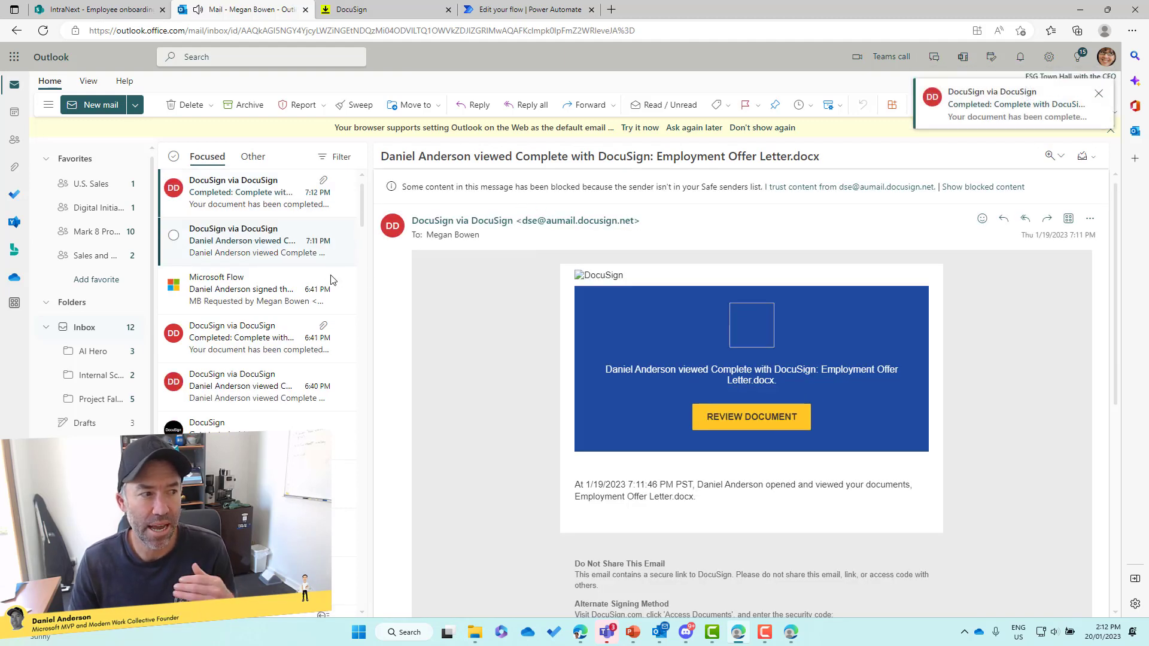
{"action": "left_click", "coordinate": [238, 205]}
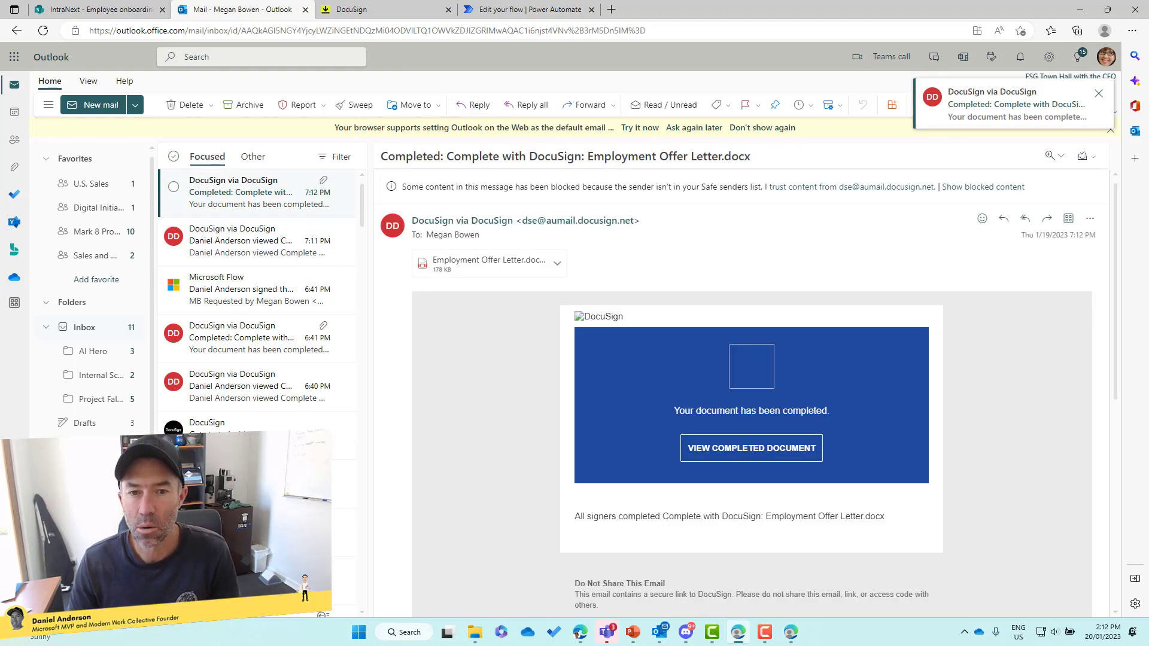
Step: Return to Power Automate, leave the flow editor and open the New Hire Signature flow's latest run from its 28-day run history
{"action": "left_click", "coordinate": [531, 12]}
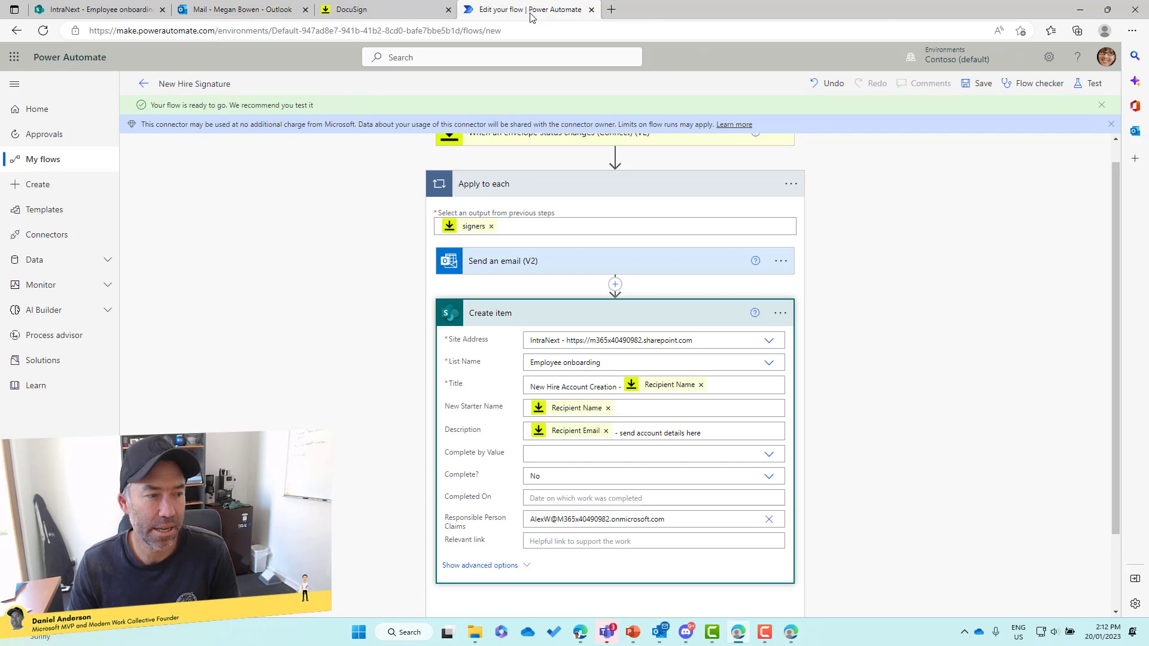
{"action": "left_click", "coordinate": [144, 85]}
{"action": "left_click", "coordinate": [145, 87]}
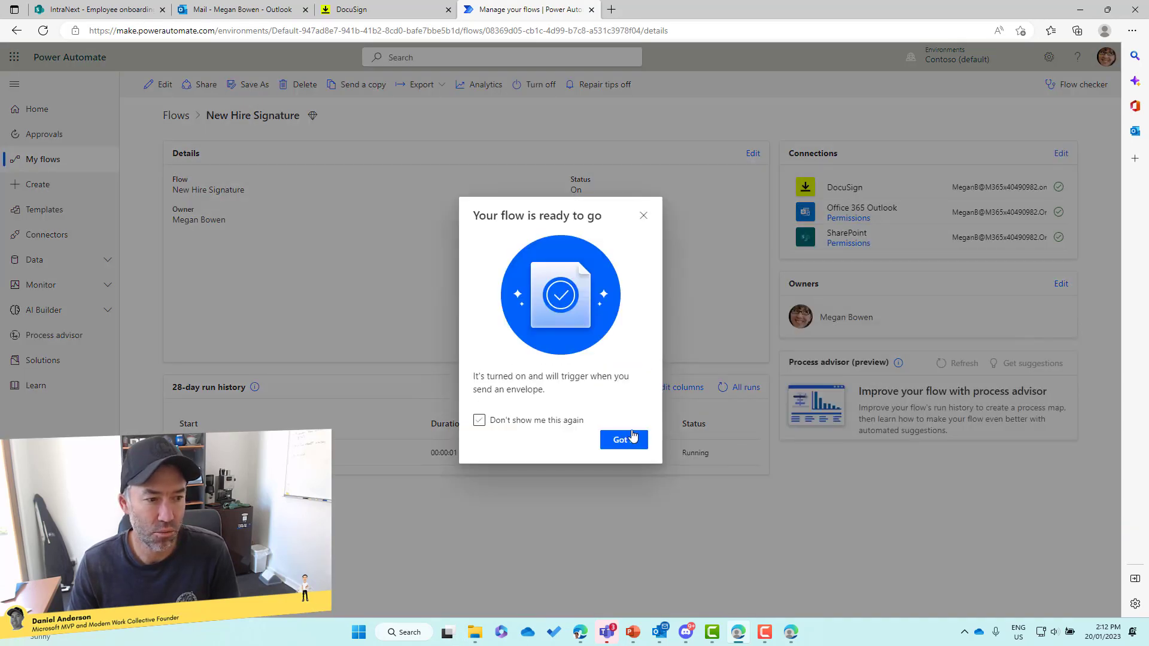
{"action": "left_click", "coordinate": [643, 216]}
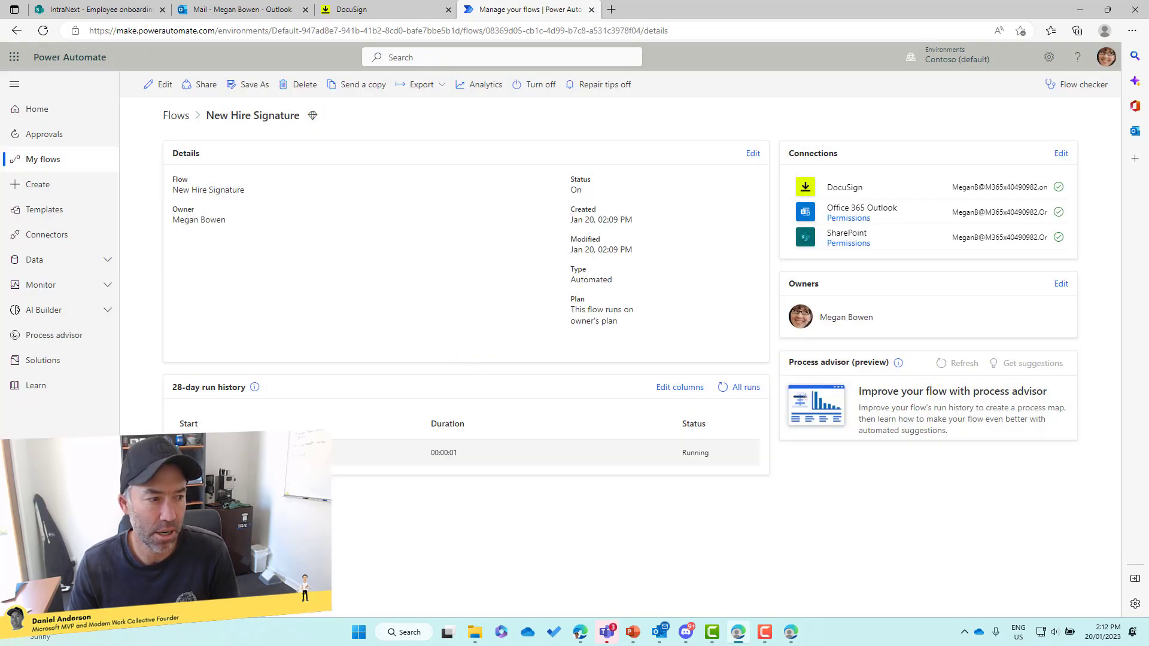
{"action": "left_click", "coordinate": [240, 452]}
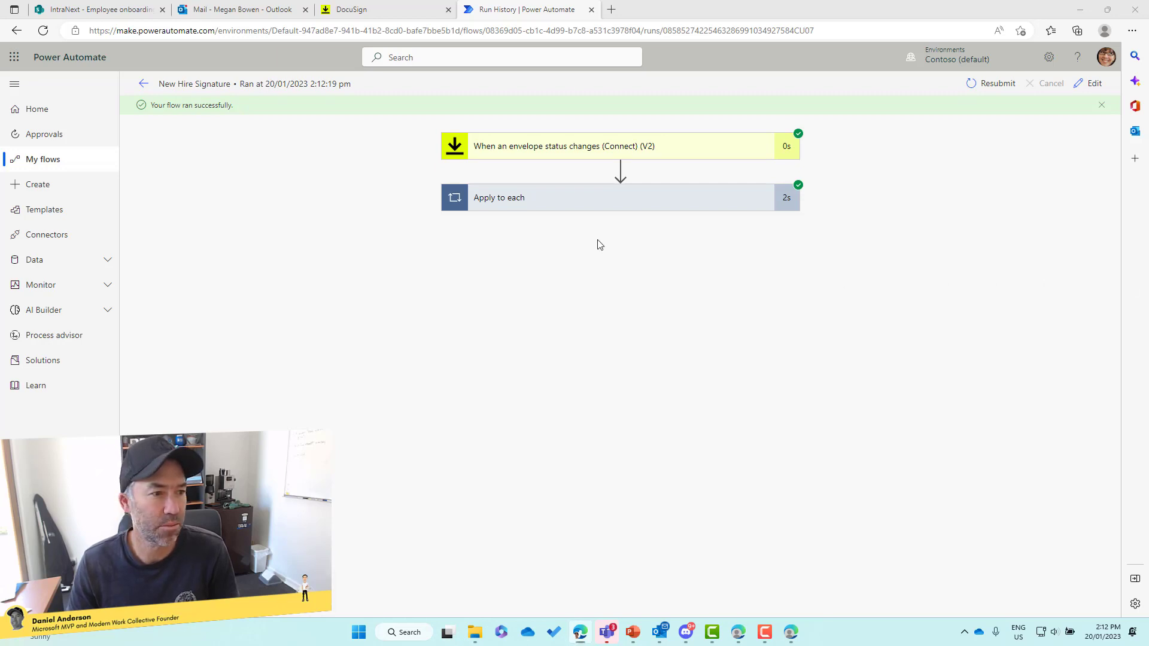
Step: Check the "Welcome aboard to Contoso" email in the signer's Gmail inbox and move its window out of the way
{"action": "key", "text": "alt+Tab"}
{"action": "left_click_drag", "start_coordinate": [572, 198], "coordinate": [573, 146]}
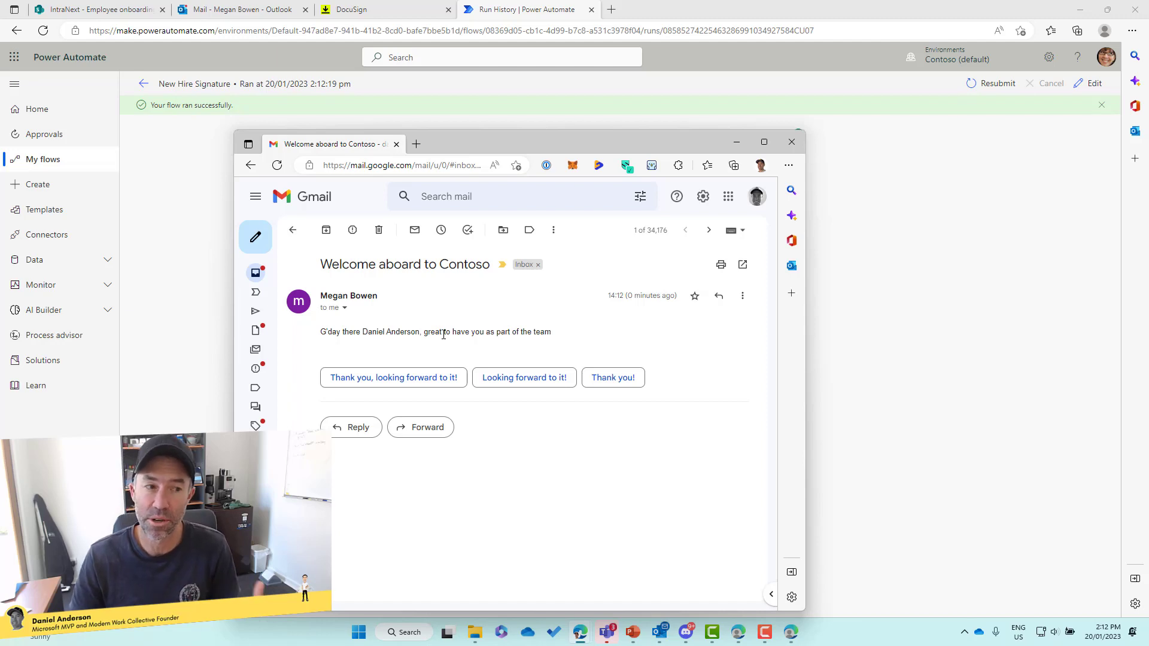
{"action": "left_click_drag", "start_coordinate": [572, 150], "coordinate": [1148, 150]}
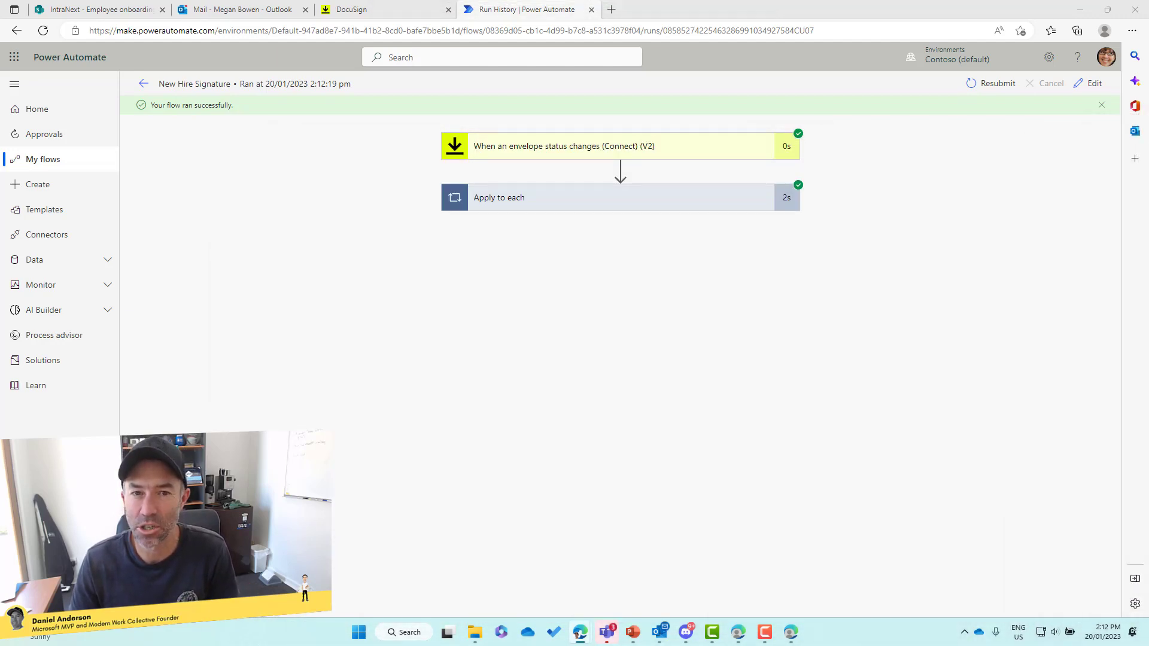
Step: Switch to SharePoint and reload the Employee onboarding list to check for the item created by the flow
{"action": "left_click", "coordinate": [95, 9]}
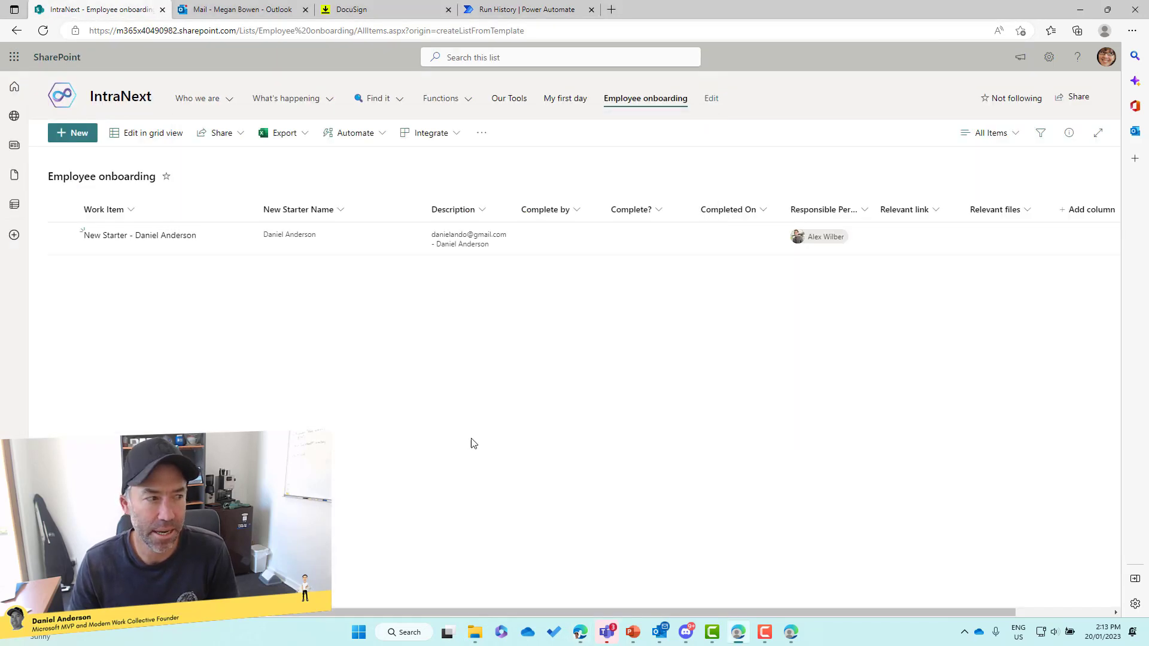
{"action": "left_click", "coordinate": [43, 30]}
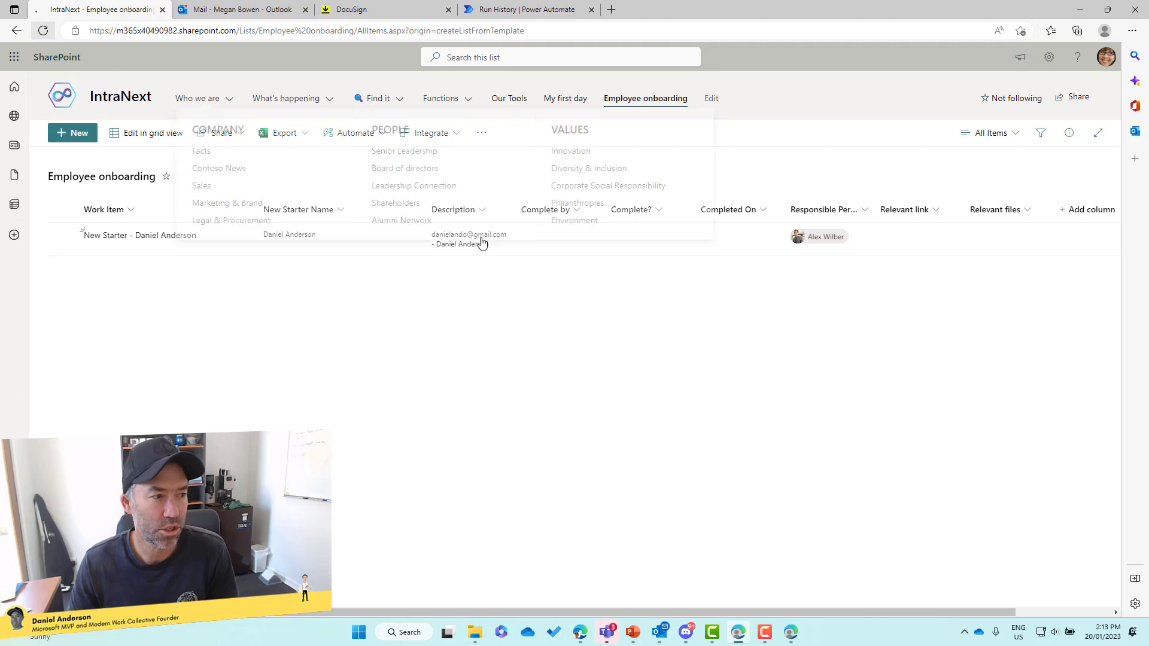